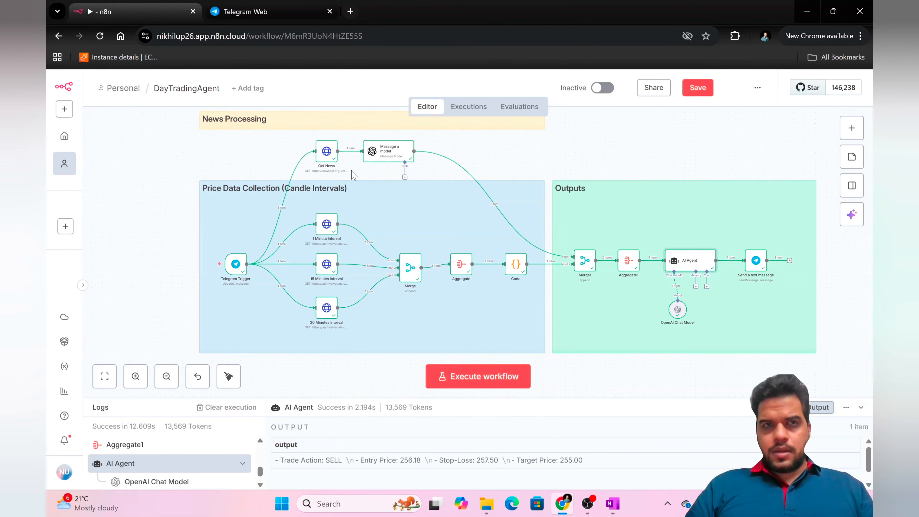
# Switch to Telegram Web and review the bot's trade recommendations for AAPL and MSFT
pyautogui.click(290, 12)
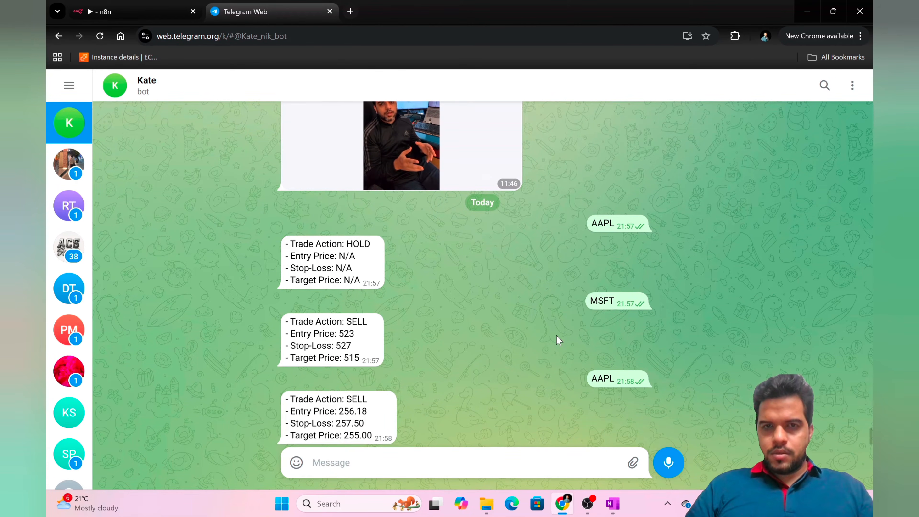
pyautogui.doubleClick(597, 305)
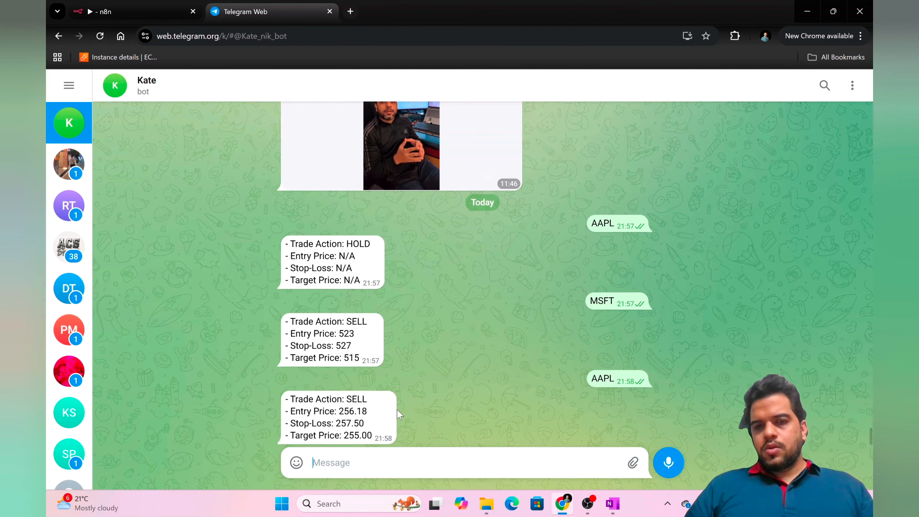
pyautogui.doubleClick(378, 407)
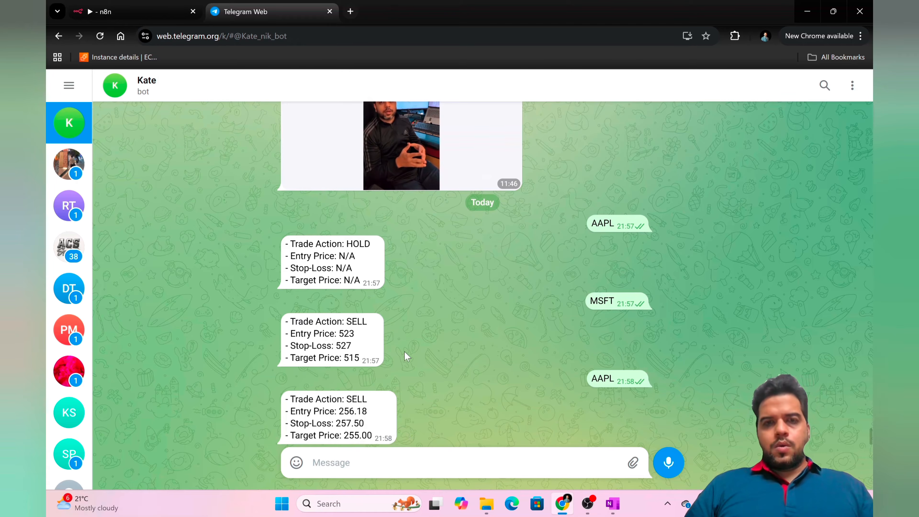
# Execute the DayTradingAgent workflow in n8n and send the ticker MSFT to the bot in Telegram Web
pyautogui.click(120, 11)
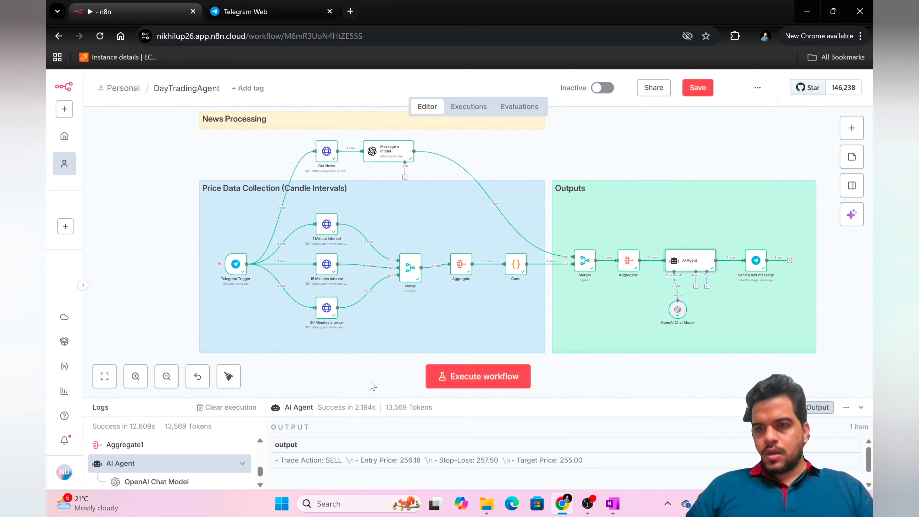
pyautogui.click(473, 386)
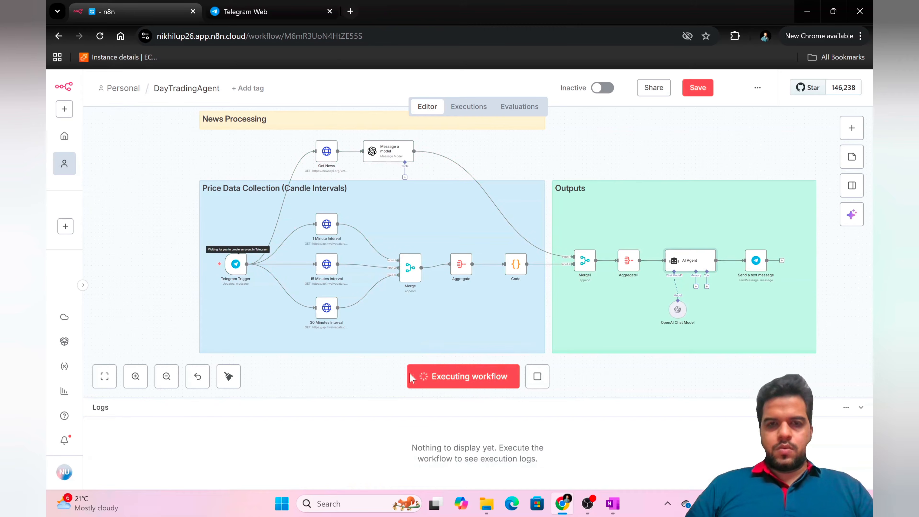
pyautogui.click(270, 7)
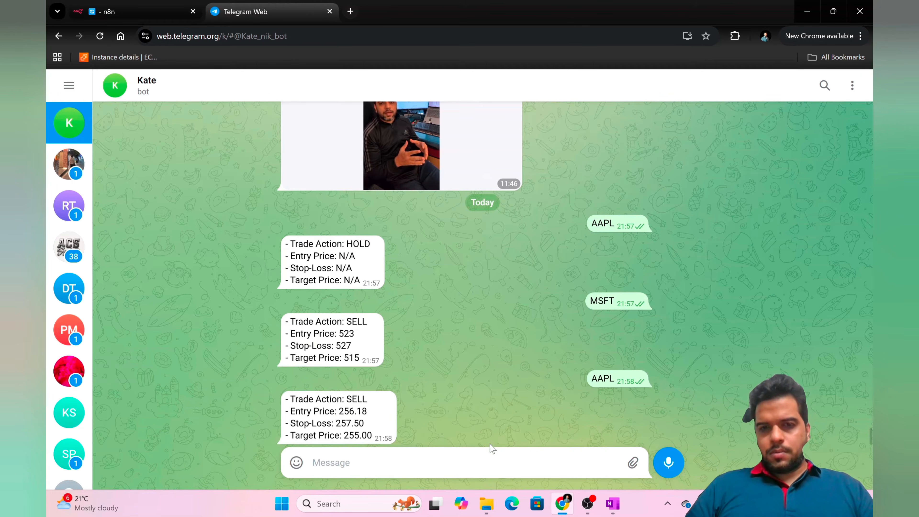
pyautogui.rightClick(482, 459)
pyautogui.press('Escape')
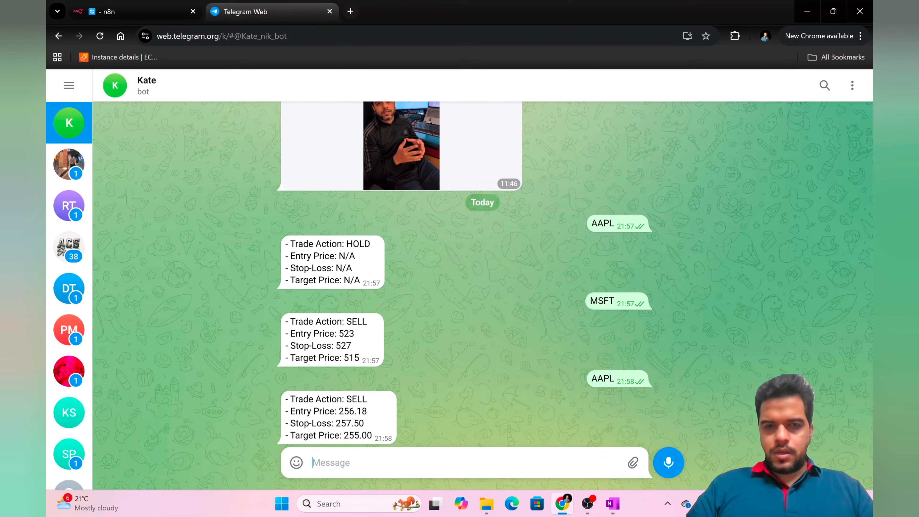
pyautogui.write('MSFT')
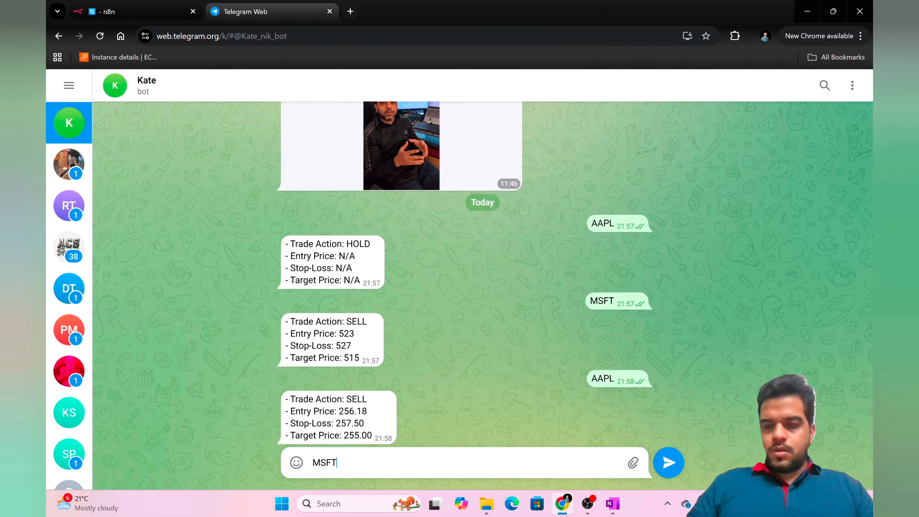
pyautogui.press('Return')
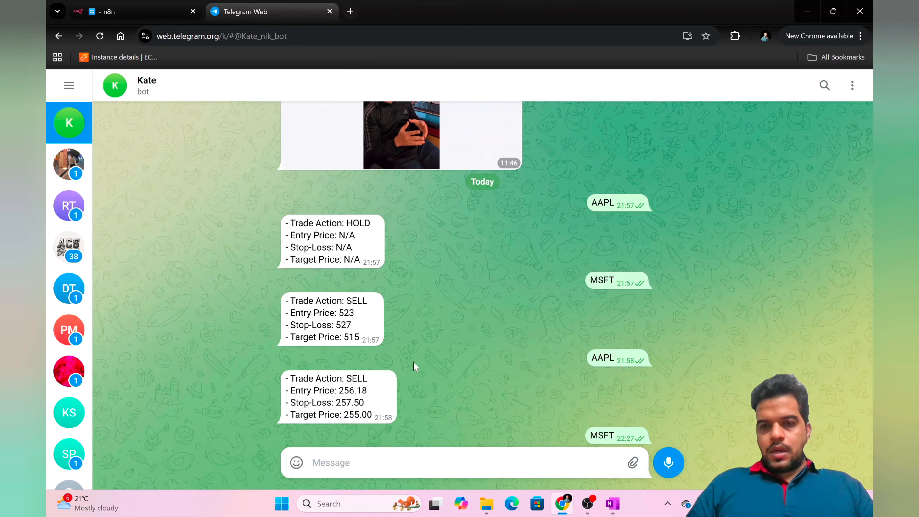
# Check the workflow run in n8n and read the bot's reply to the MSFT message in Telegram Web
pyautogui.click(152, 11)
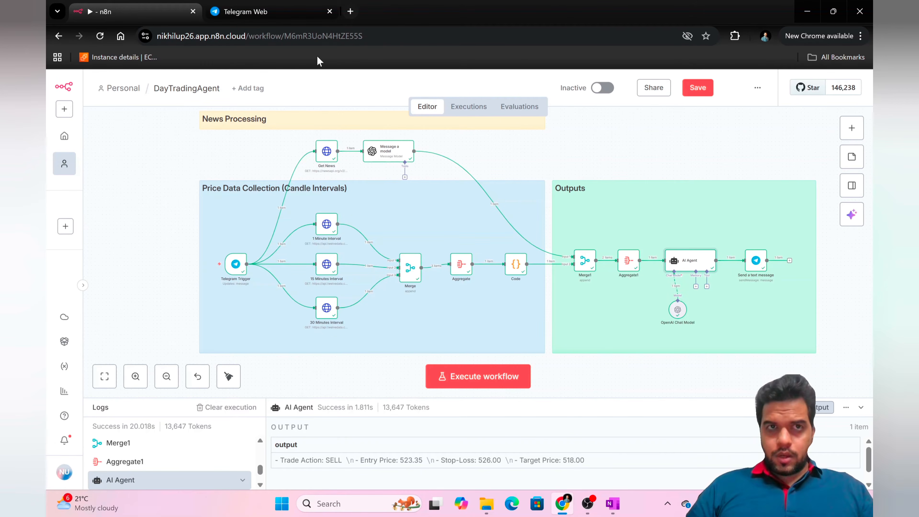
pyautogui.rightClick(280, 15)
pyautogui.click(258, 10)
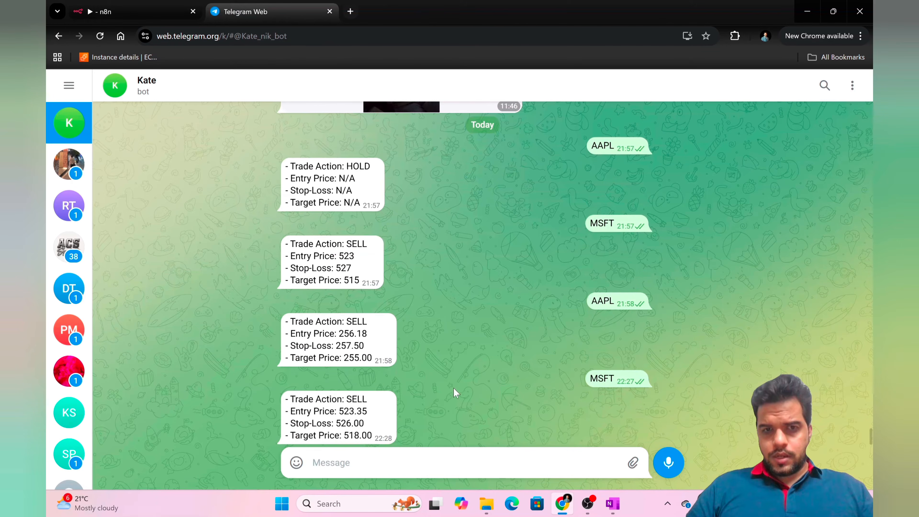
pyautogui.doubleClick(390, 400)
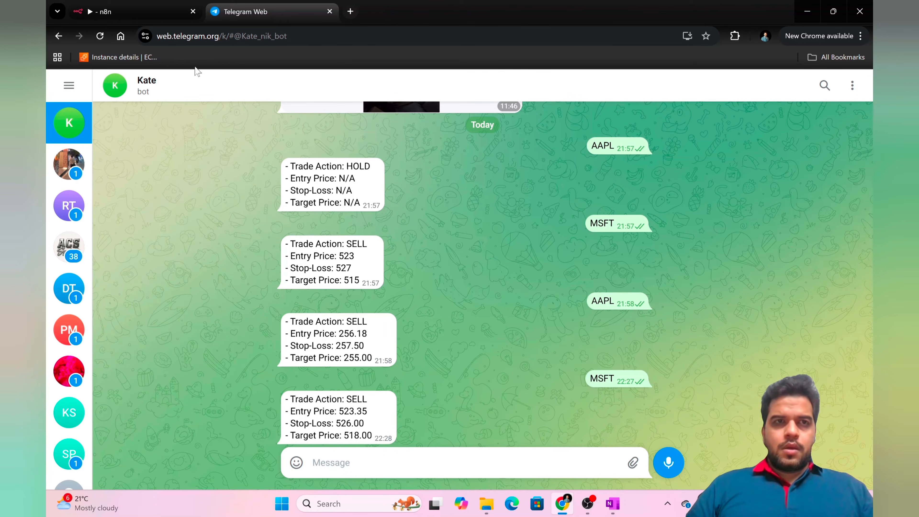
# Return to n8n and examine the full sentiment-analysis prompt of the Message a model node
pyautogui.click(156, 13)
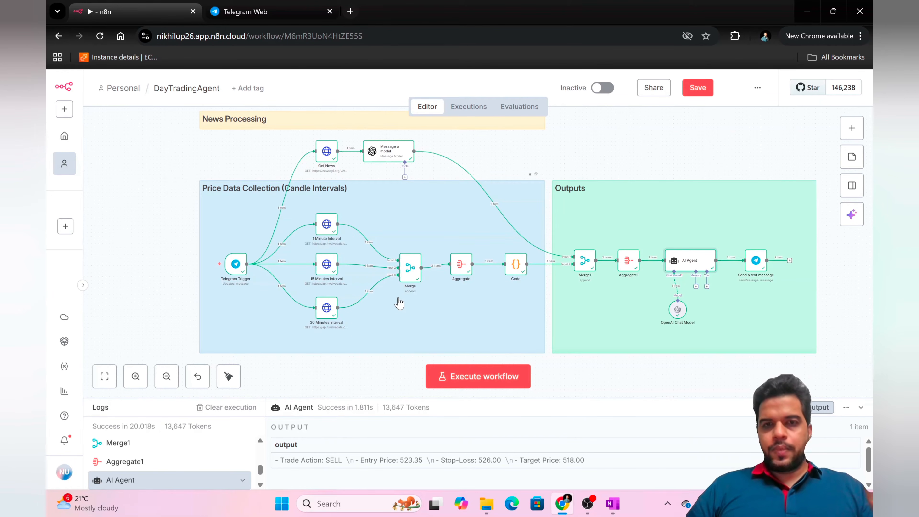
pyautogui.doubleClick(383, 156)
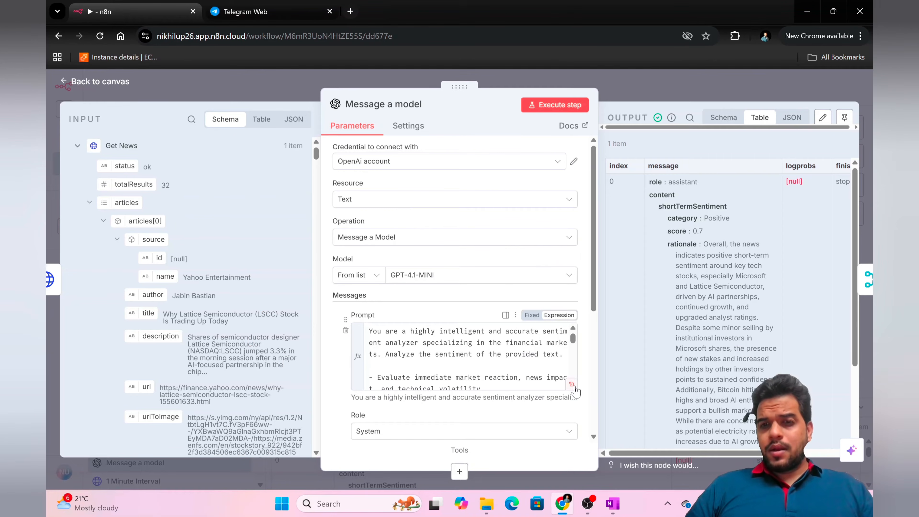
pyautogui.click(572, 384)
pyautogui.scroll(-1, 424, 297)
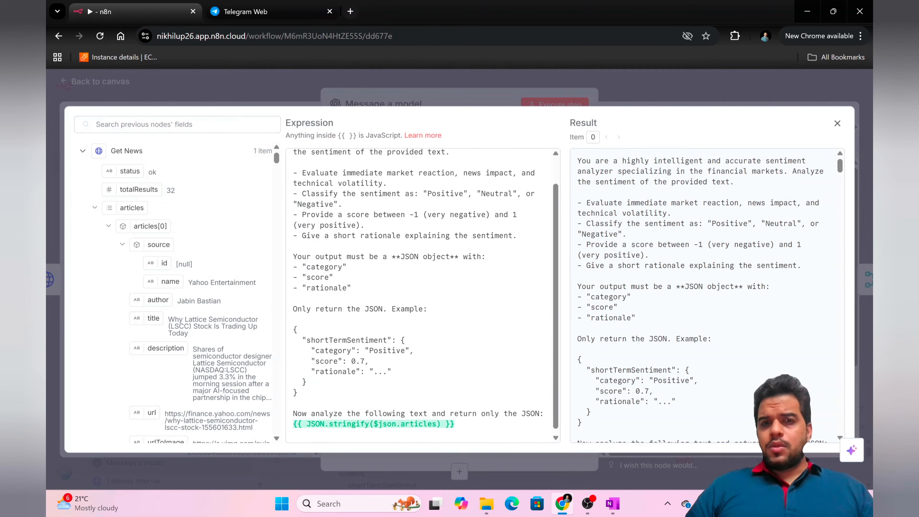
pyautogui.scroll(1, 423, 296)
pyautogui.scroll(-1, 424, 296)
pyautogui.scroll(1, 424, 296)
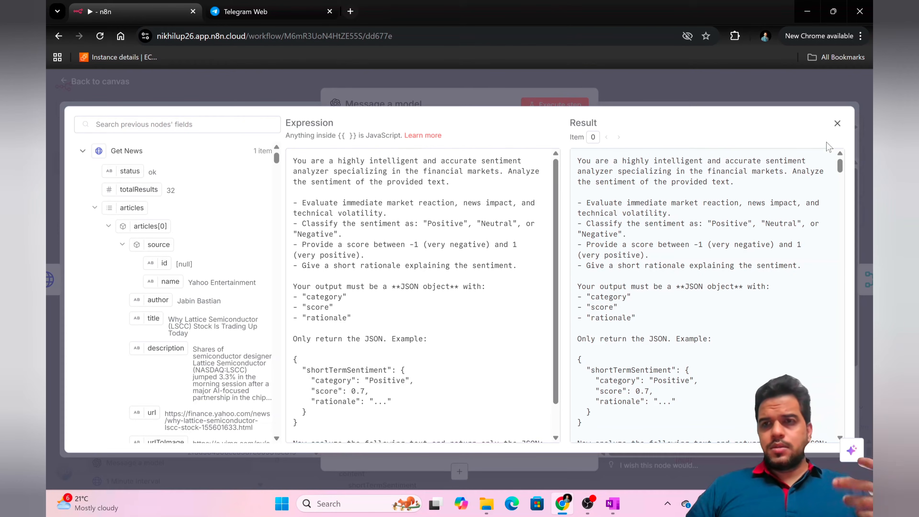
pyautogui.click(837, 125)
pyautogui.click(764, 90)
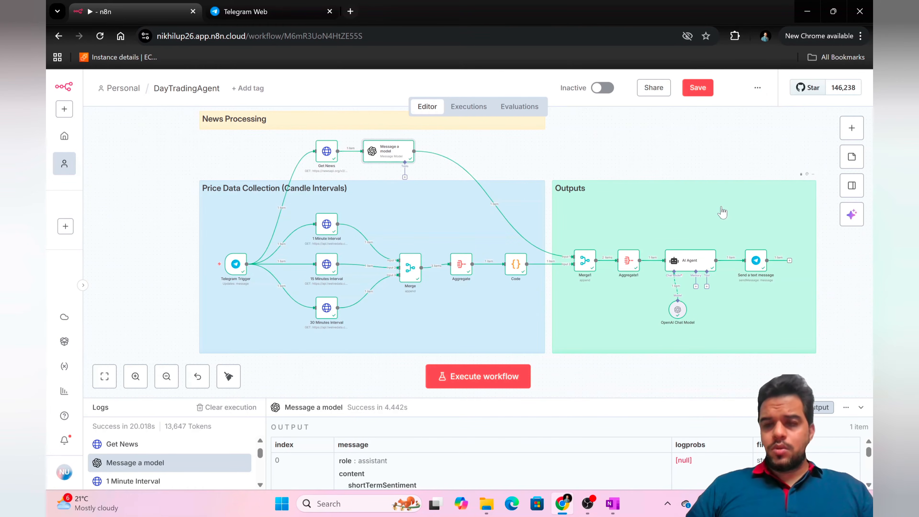
# Examine the AI Agent node's parameters and its full user message prompt, then go back to the canvas
pyautogui.doubleClick(699, 261)
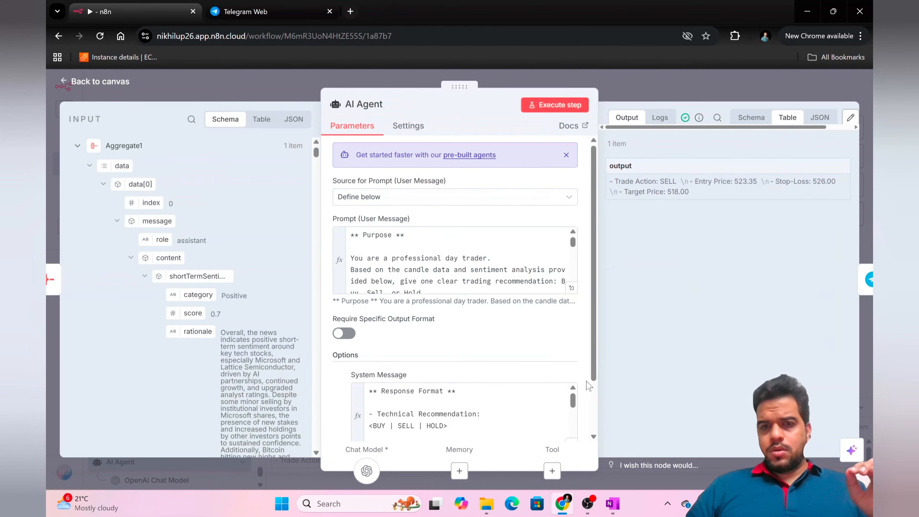
pyautogui.scroll(-3, 586, 384)
pyautogui.scroll(3, 562, 321)
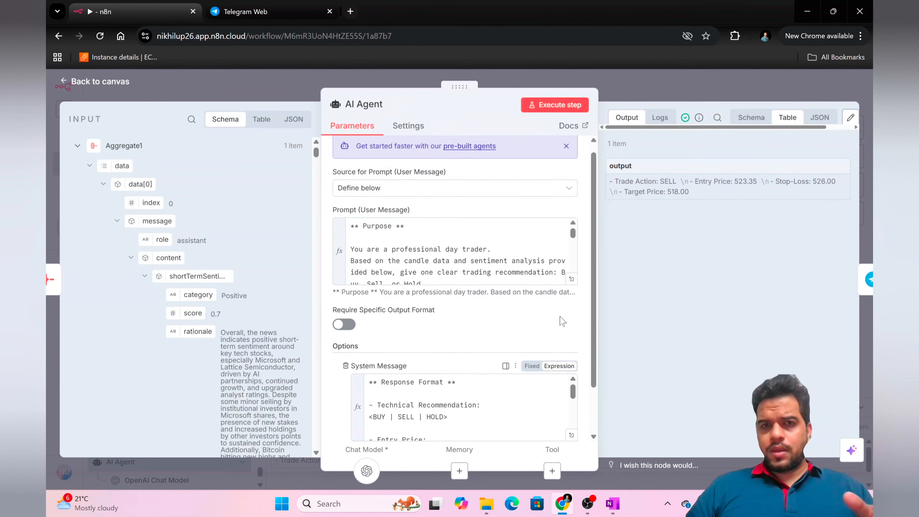
pyautogui.click(571, 278)
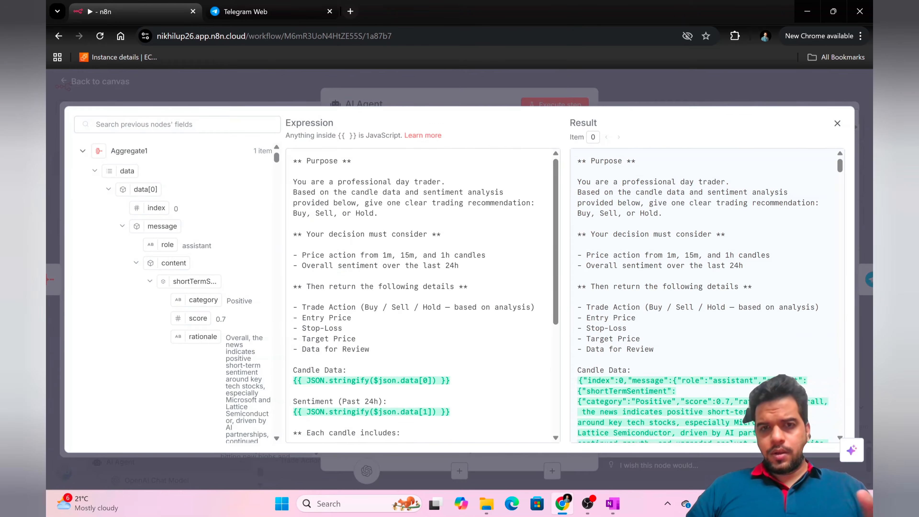
pyautogui.click(638, 84)
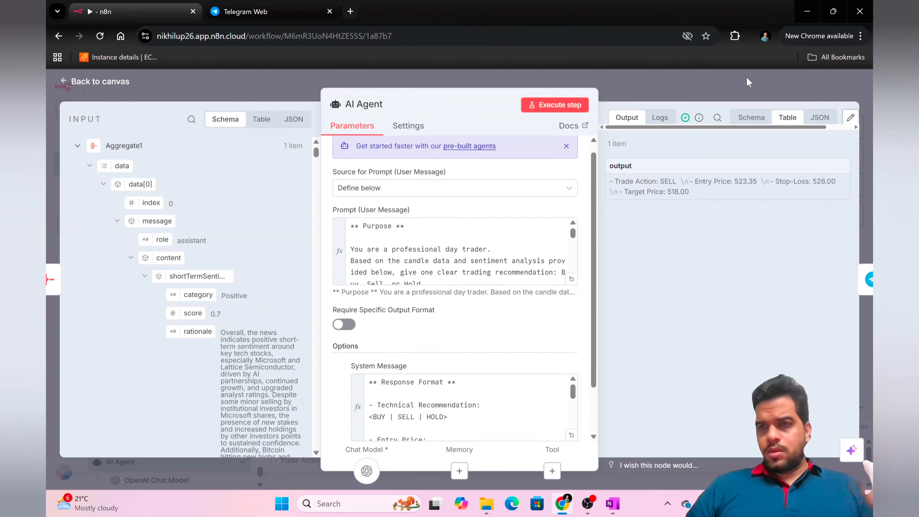
pyautogui.click(779, 81)
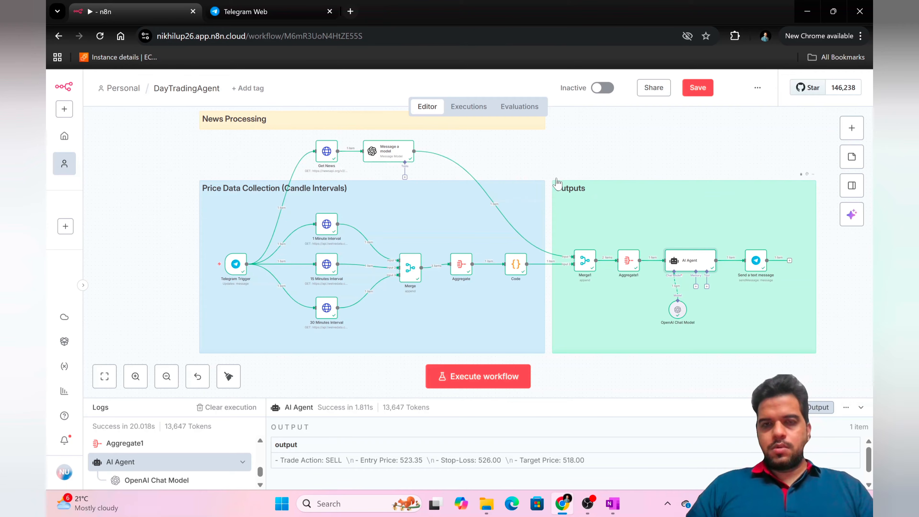
# Download the DayTradingAgent workflow as a JSON file
pyautogui.click(759, 93)
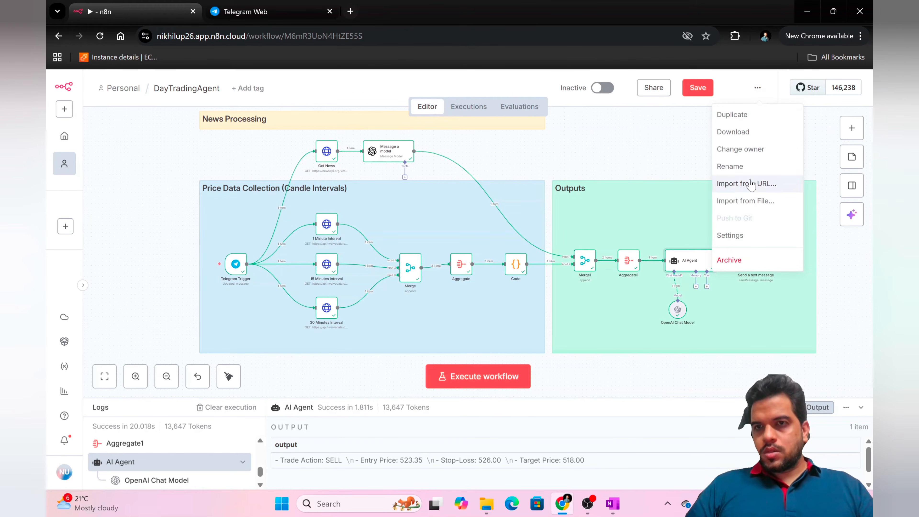
pyautogui.click(732, 132)
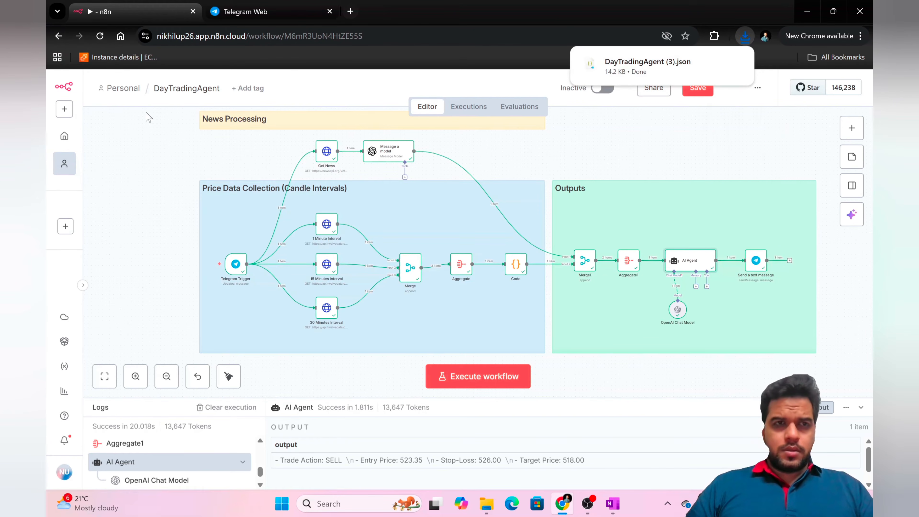
# Create a new workflow in the Personal project, saving the changes to DayTradingAgent before leaving it
pyautogui.click(65, 108)
pyautogui.moveTo(82, 133)
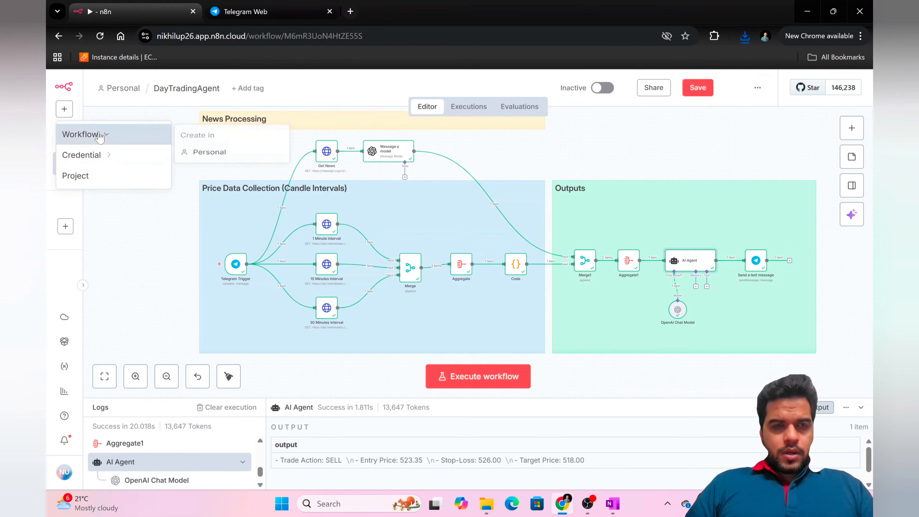
pyautogui.click(195, 158)
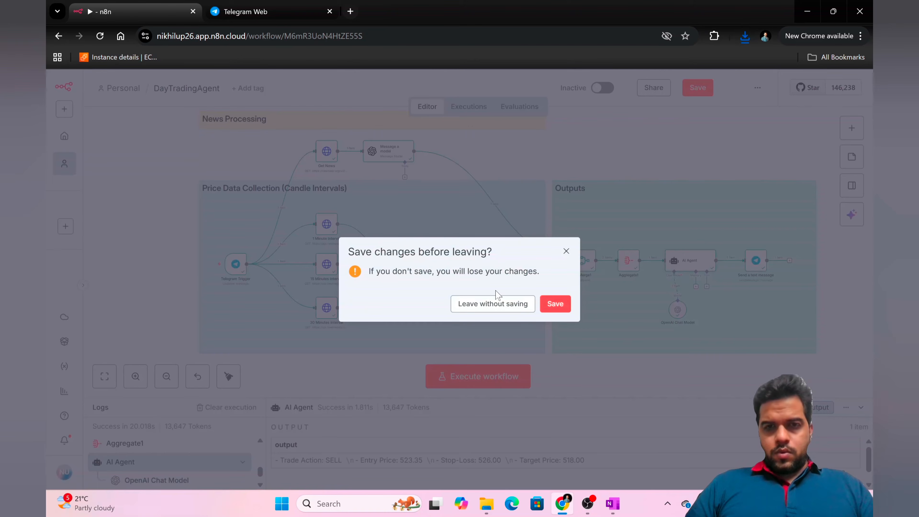
pyautogui.click(545, 307)
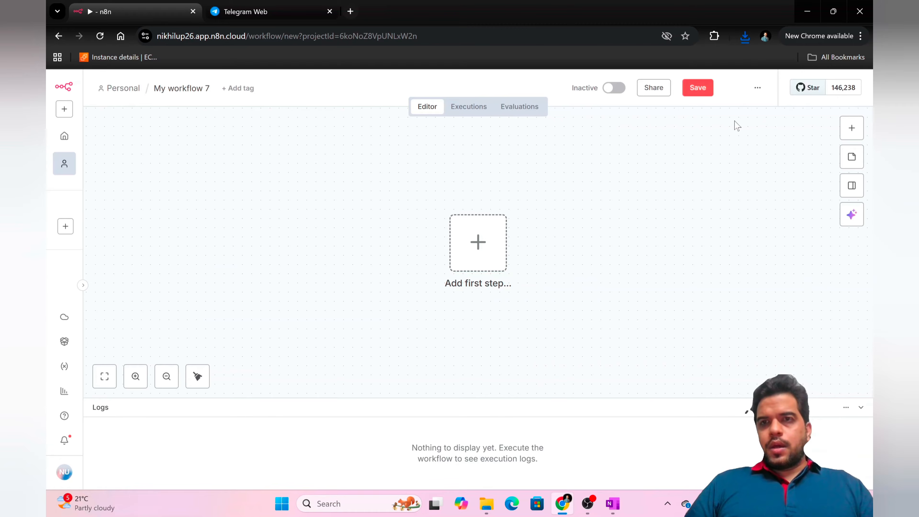
# Import the DayTradingAgent (3) JSON file from Downloads into the empty workflow
pyautogui.click(756, 88)
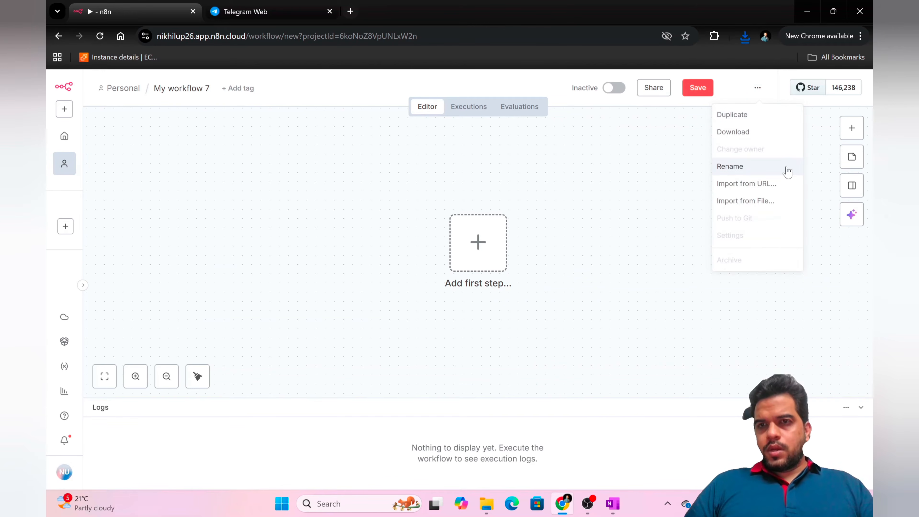
pyautogui.click(772, 205)
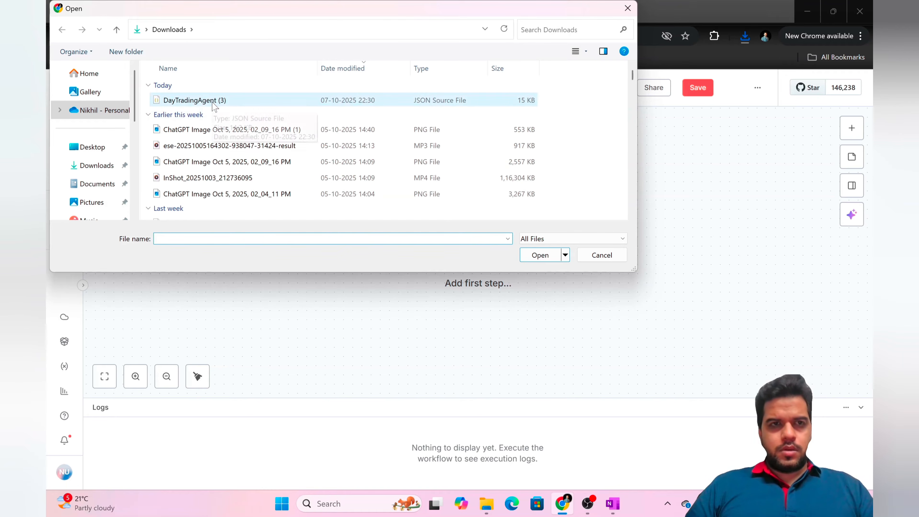
pyautogui.doubleClick(214, 101)
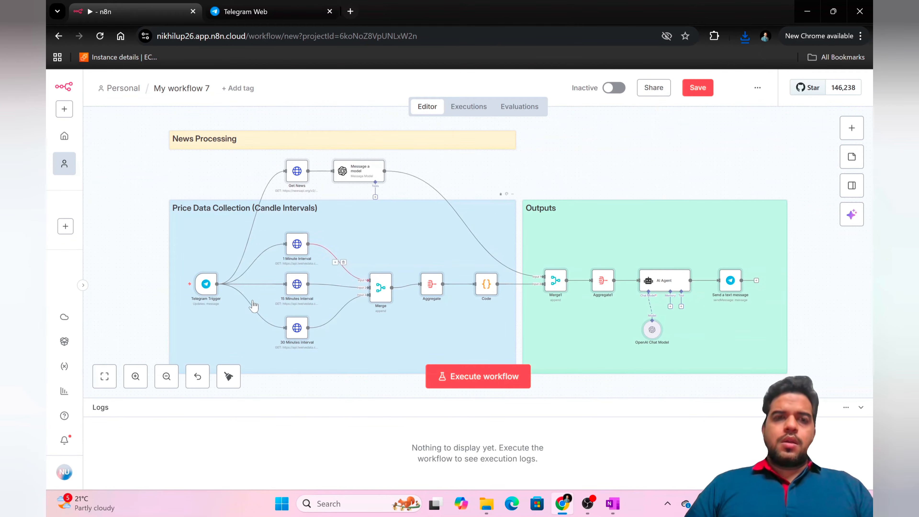
# Examine the imported workflow's layout, focusing on the Telegram Trigger and the price data collection nodes
pyautogui.scroll(1, 224, 309)
pyautogui.scroll(-2, 223, 307)
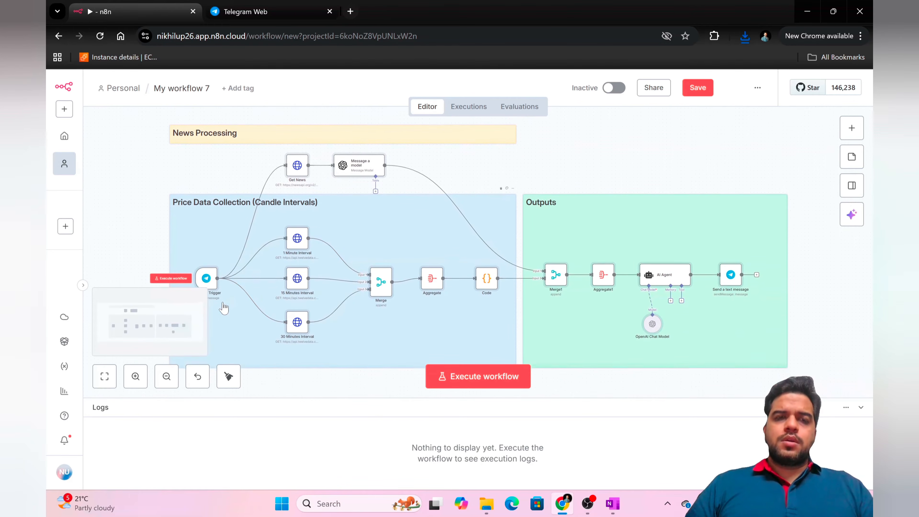
pyautogui.scroll(-2, 222, 286)
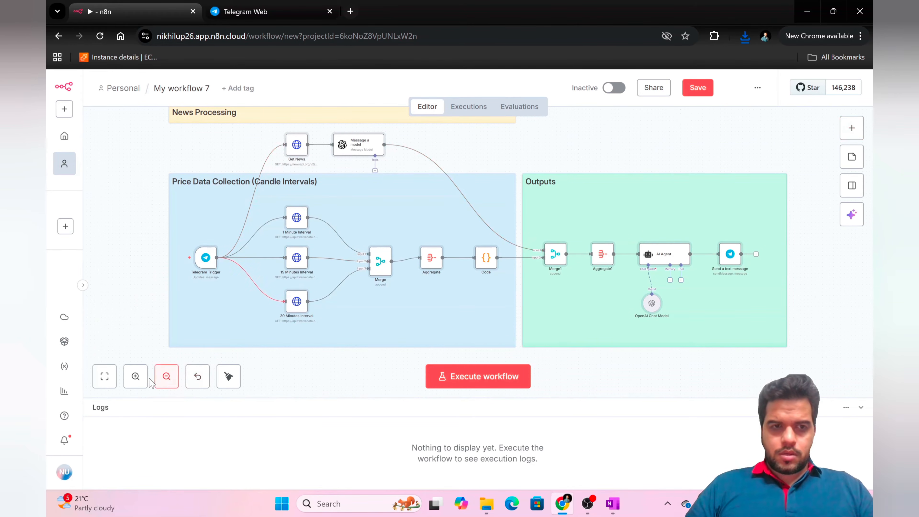
pyautogui.click(136, 376)
pyautogui.click(135, 376)
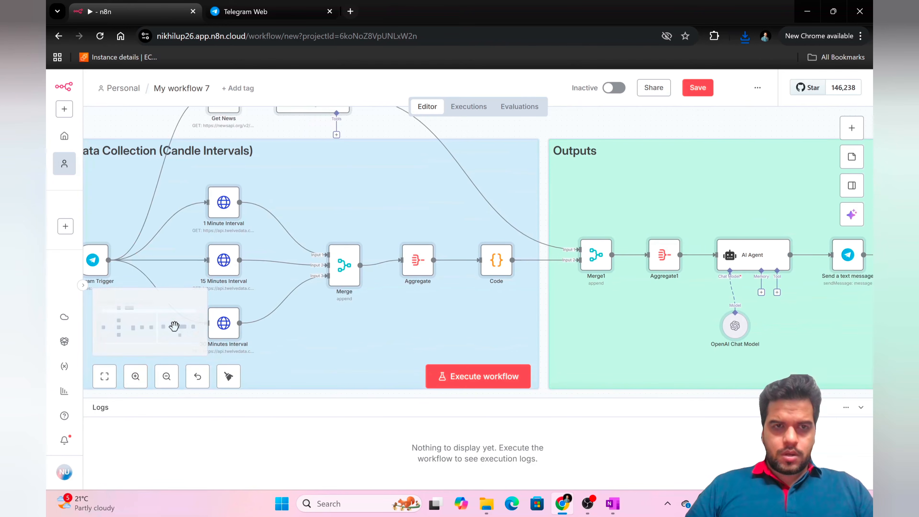
pyautogui.scroll(-1, 233, 262)
pyautogui.hscroll(-2, 233, 263)
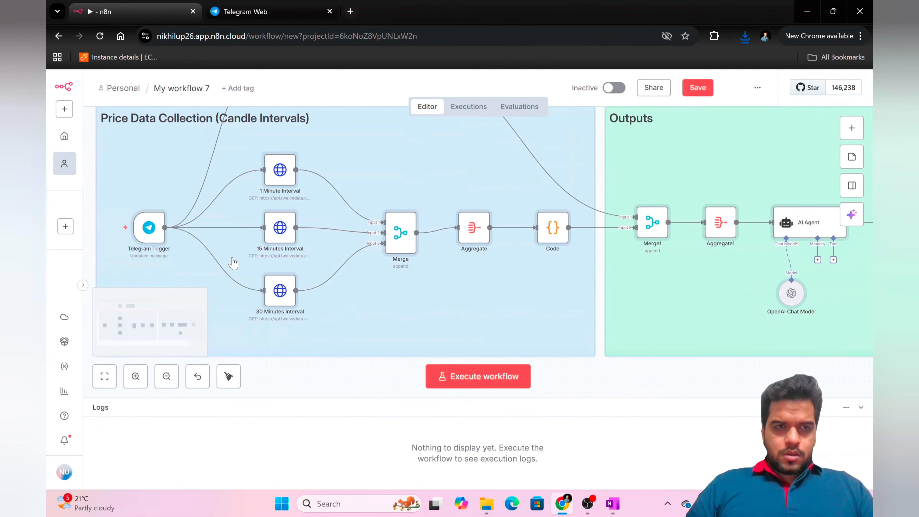
pyautogui.hscroll(-1, 233, 263)
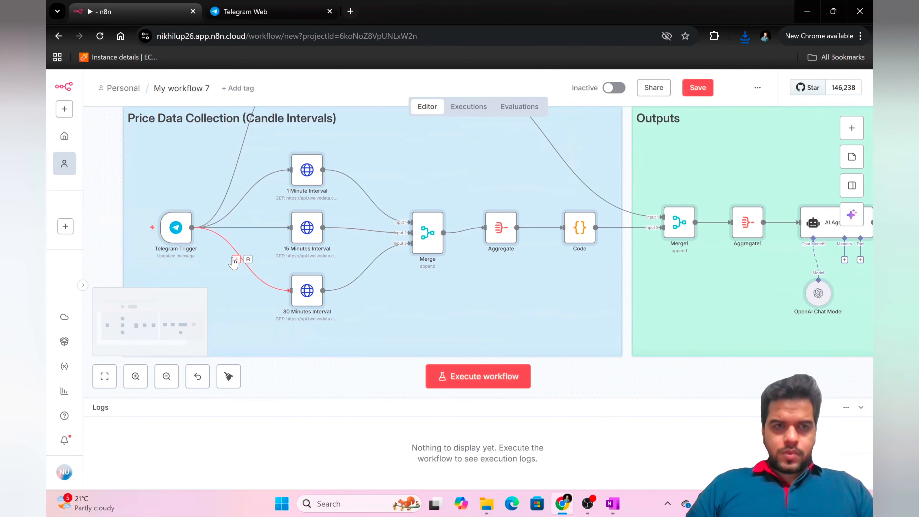
# Search the node library for Telegram, browse its available actions, and check the existing Telegram Trigger node's parameters
pyautogui.click(850, 130)
pyautogui.write('tekeg')
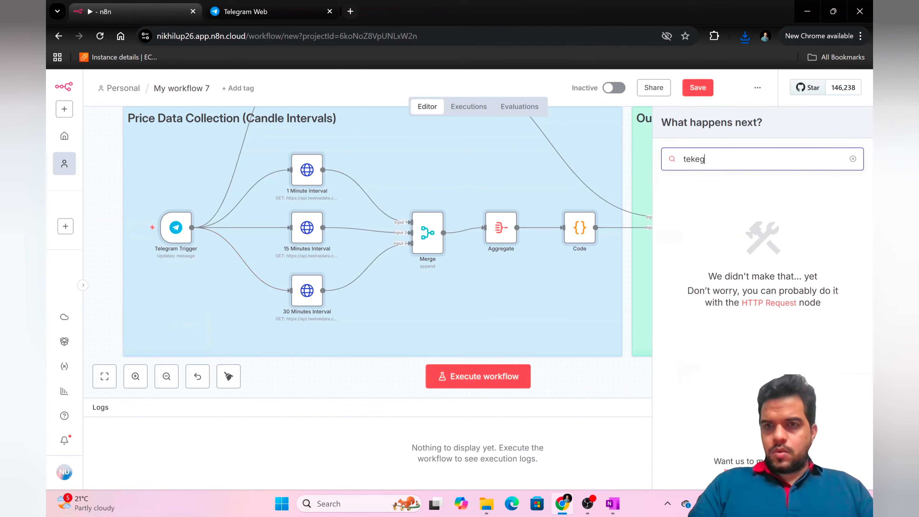
pyautogui.press('BackSpace')
pyautogui.press('BackSpace')
pyautogui.press('BackSpace')
pyautogui.write('le')
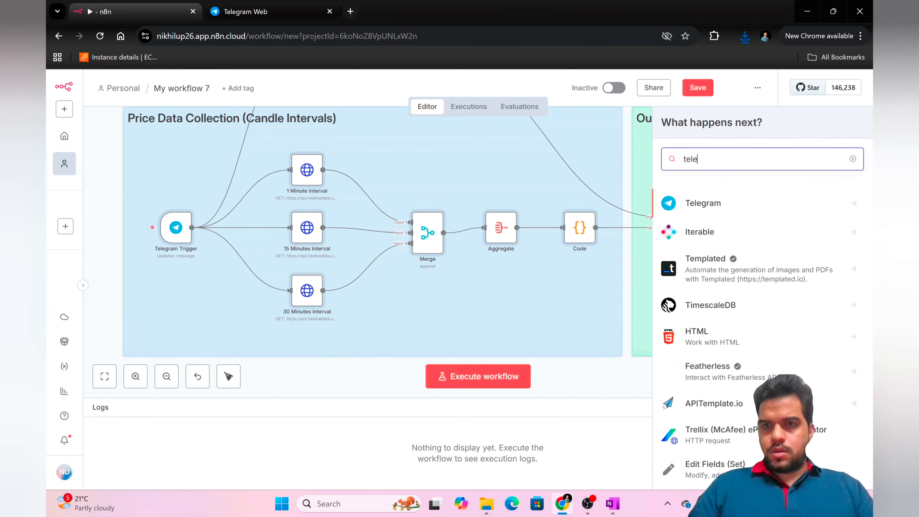
pyautogui.click(812, 202)
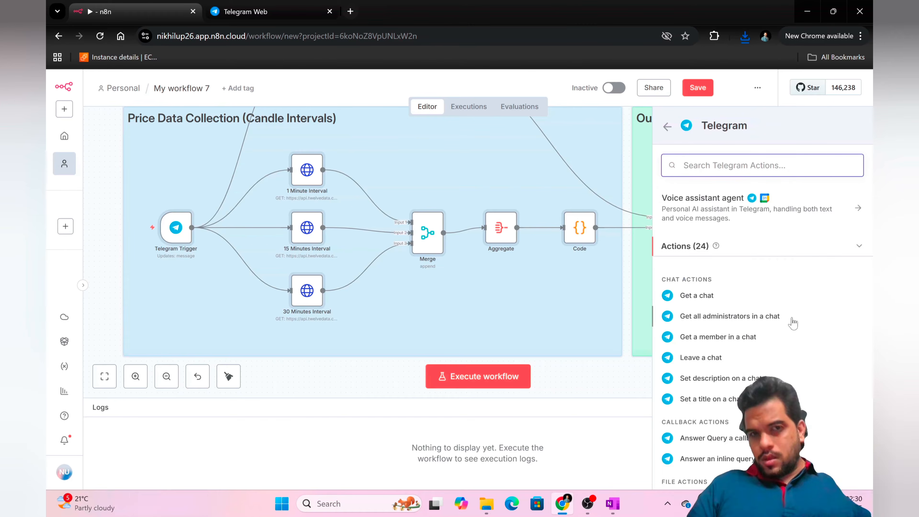
pyautogui.scroll(-2, 792, 322)
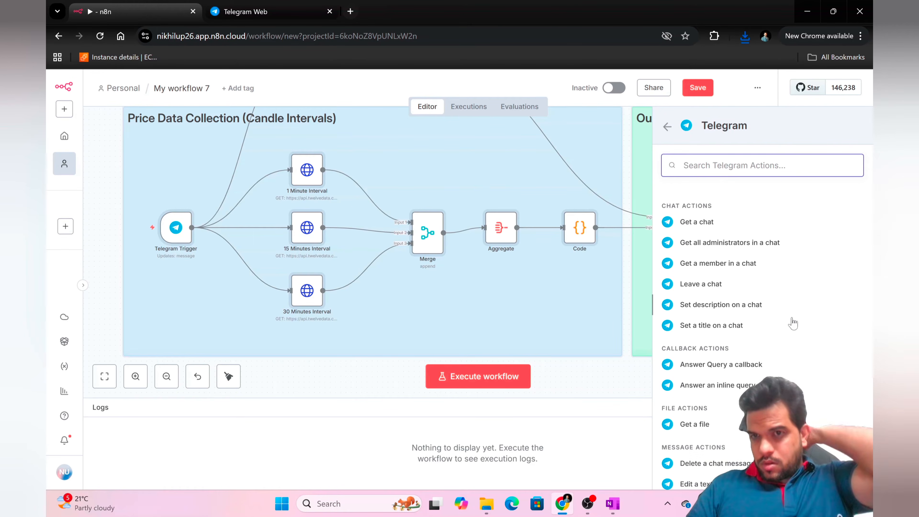
pyautogui.scroll(-4, 781, 297)
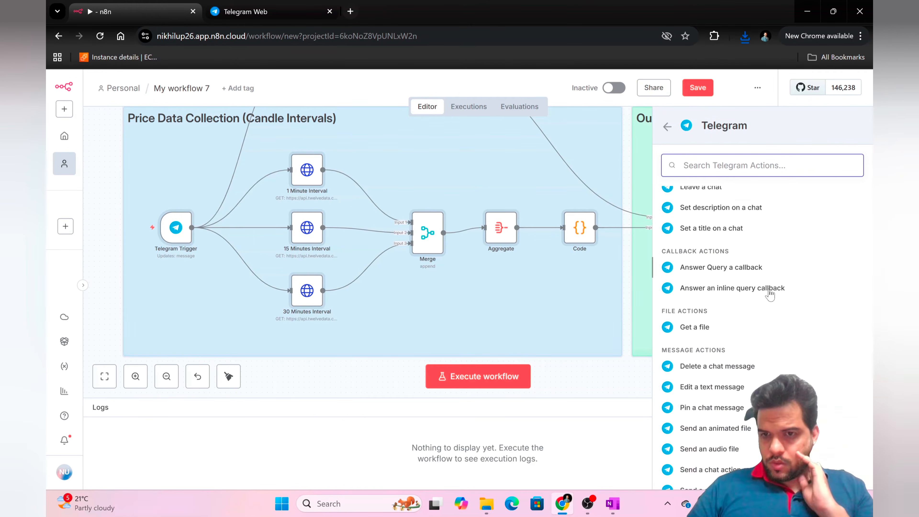
pyautogui.scroll(-5, 771, 293)
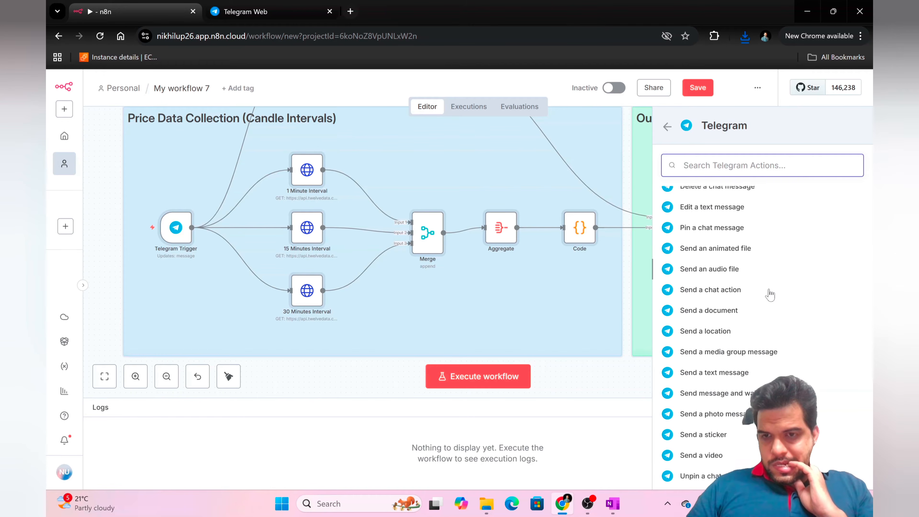
pyautogui.scroll(10, 769, 295)
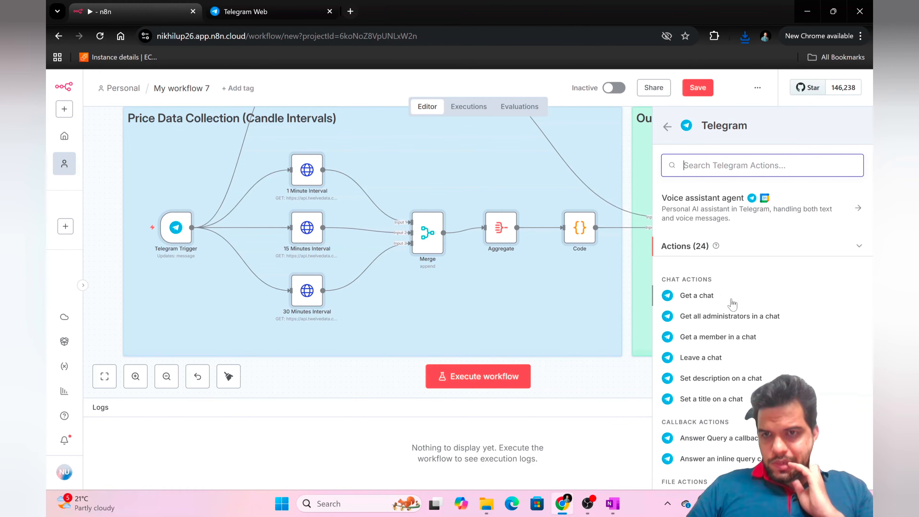
pyautogui.doubleClick(175, 229)
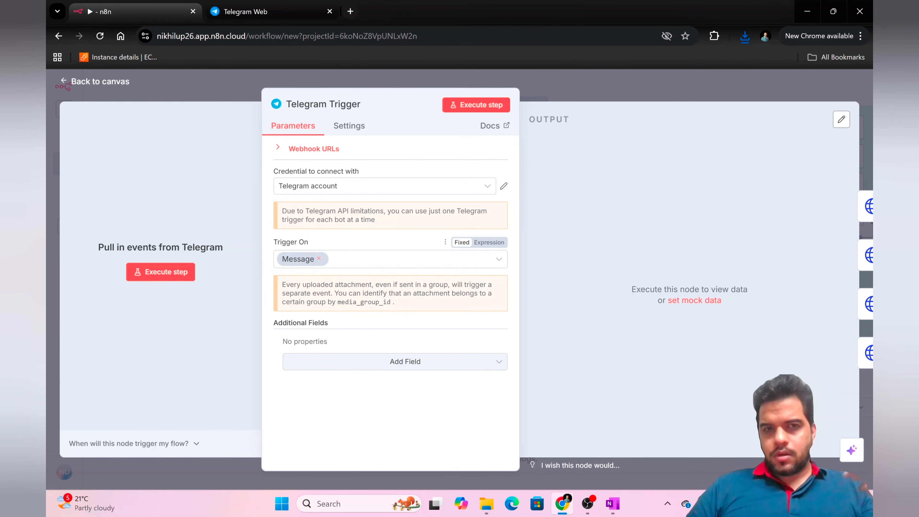
pyautogui.click(584, 91)
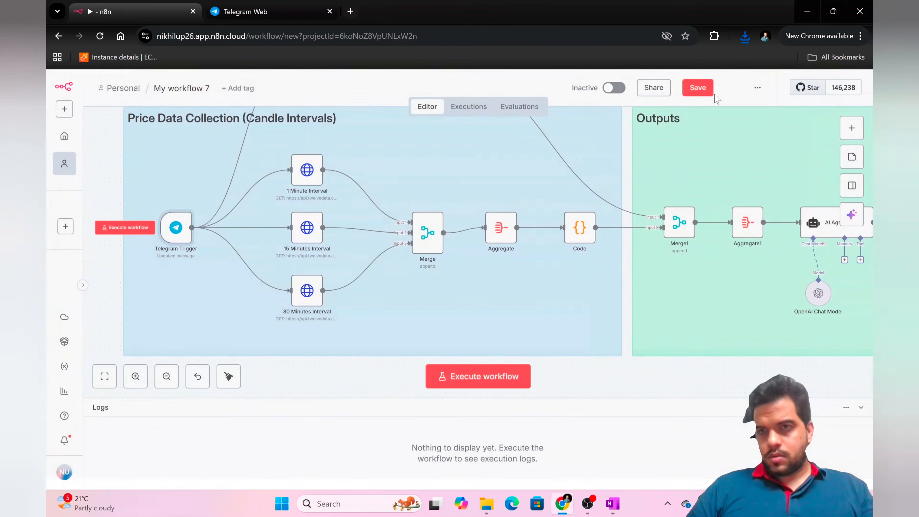
# Add a Telegram "On message" trigger node to the workflow and return to the canvas
pyautogui.click(850, 128)
pyautogui.write('tele')
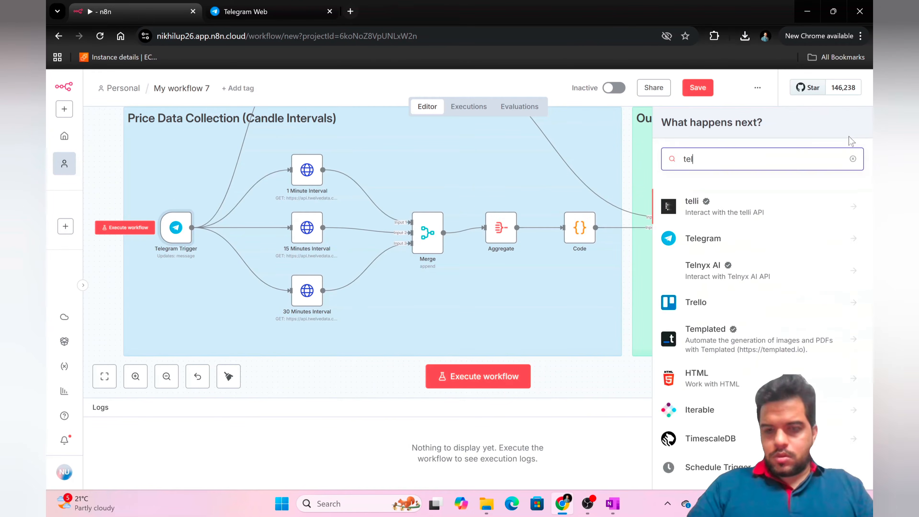
pyautogui.click(836, 205)
pyautogui.scroll(-10, 791, 360)
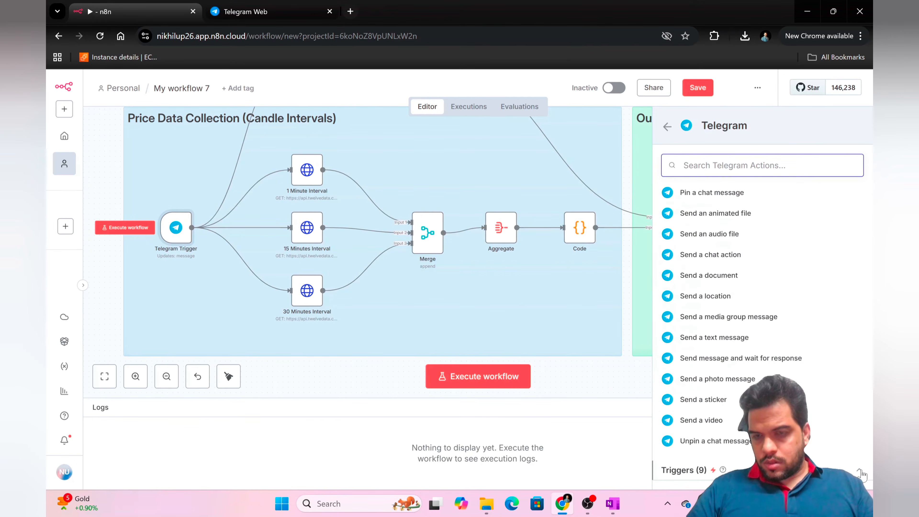
pyautogui.click(859, 470)
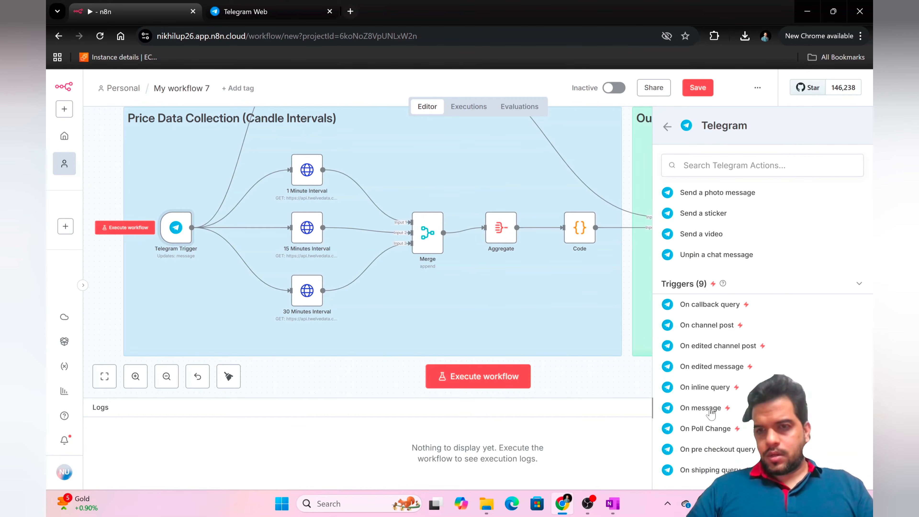
pyautogui.click(710, 412)
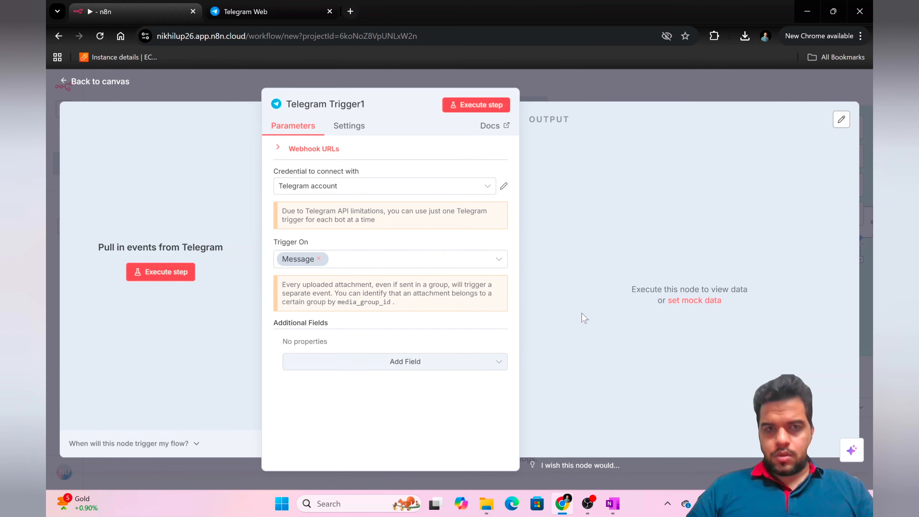
pyautogui.click(561, 92)
# Move the added second Telegram trigger away from the 15 Minutes Interval connection and delete it
pyautogui.scroll(2, 607, 281)
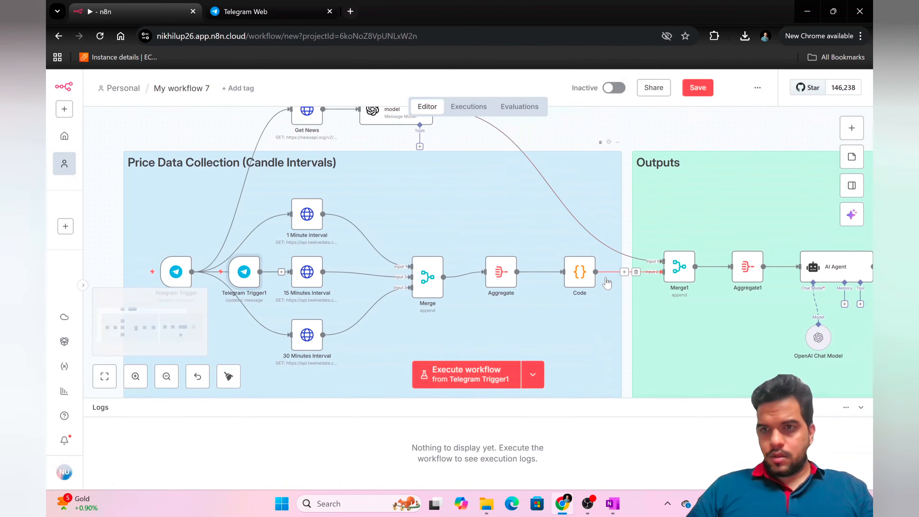
pyautogui.scroll(2, 607, 283)
pyautogui.scroll(-3, 607, 283)
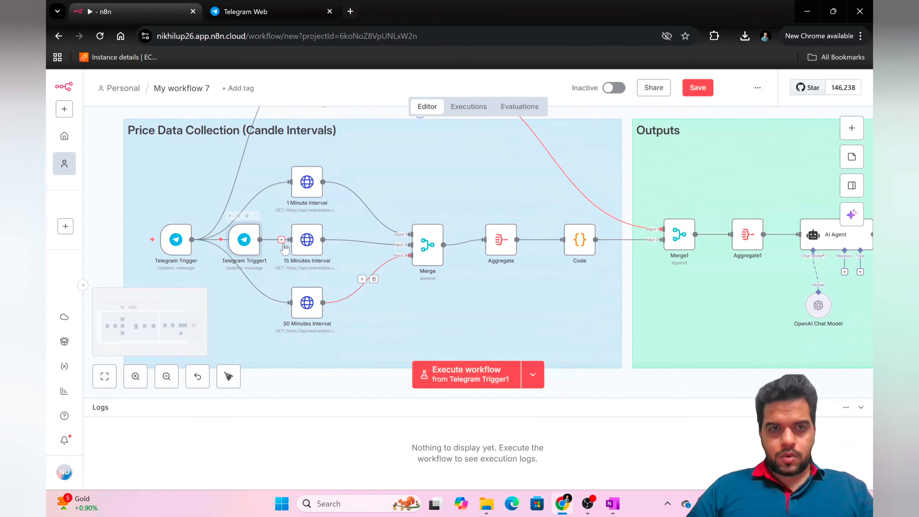
pyautogui.moveTo(250, 248); pyautogui.dragTo(444, 175)
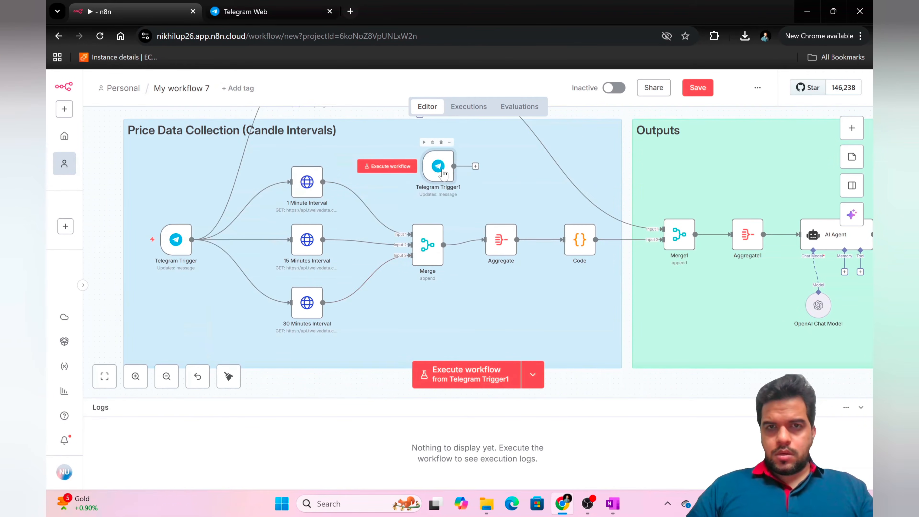
pyautogui.click(442, 143)
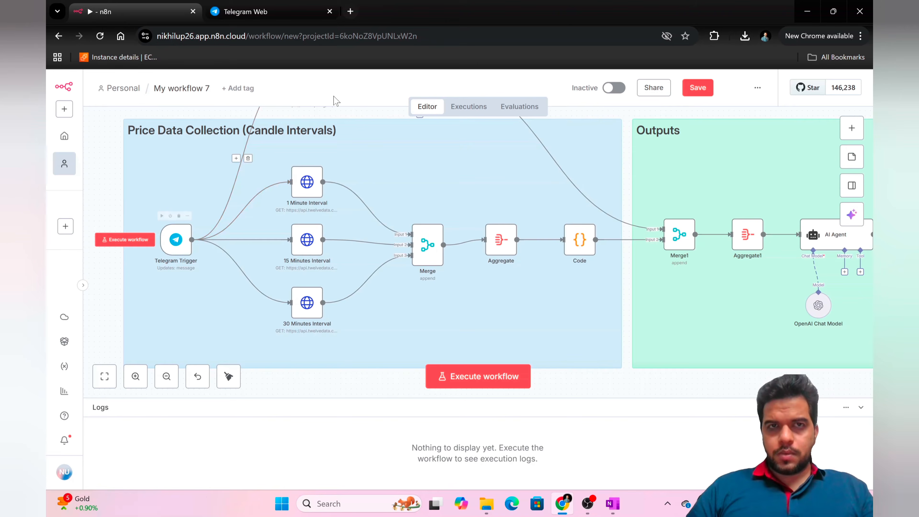
# Open Google Drive in a new browser tab using the ThatAIBuddy account
pyautogui.click(350, 12)
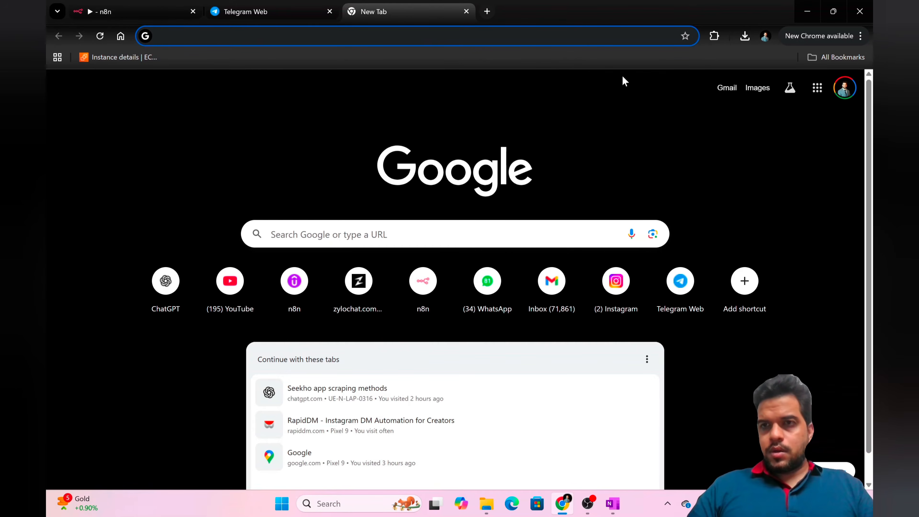
pyautogui.click(844, 88)
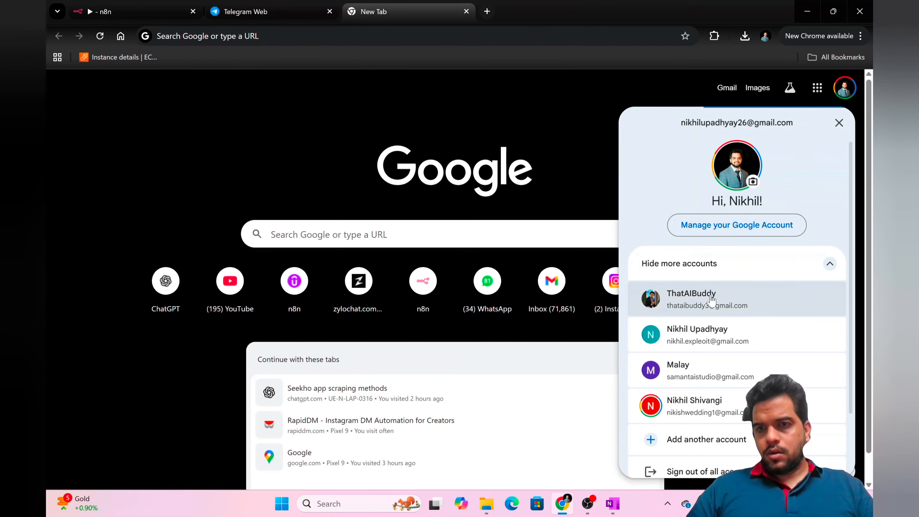
pyautogui.click(705, 299)
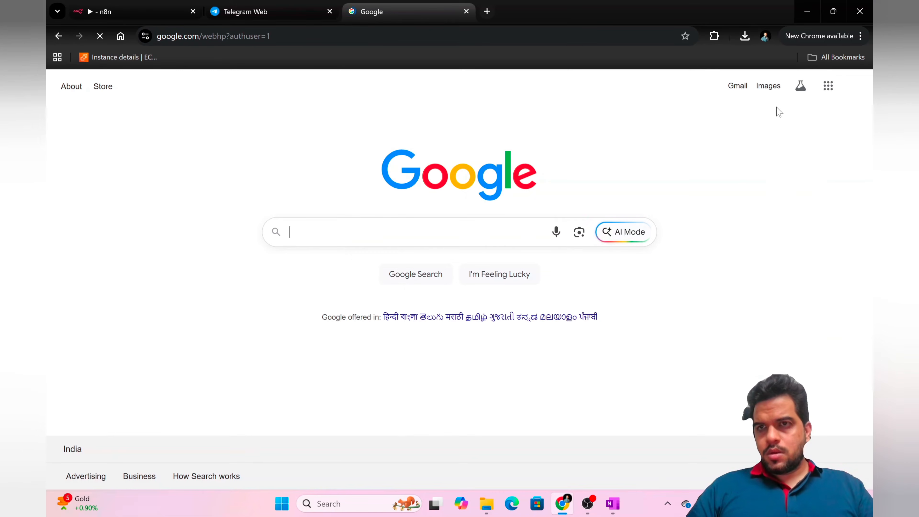
pyautogui.click(828, 85)
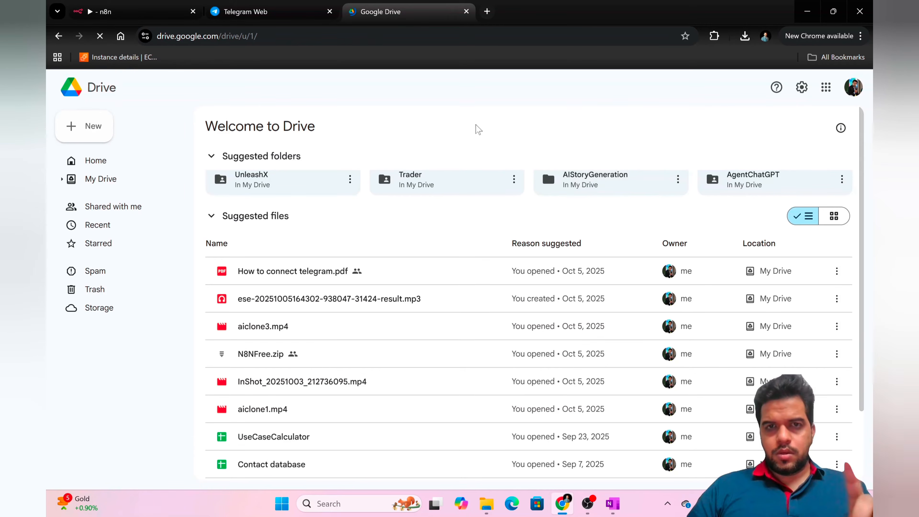
pyautogui.scroll(-2, 415, 125)
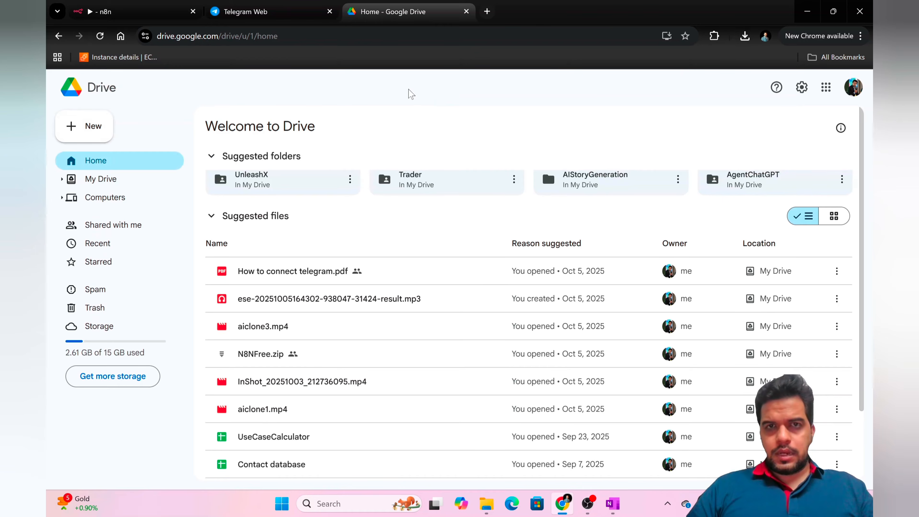
# Search Drive for "telegr" and open How to connect telegram.pdf
pyautogui.click(399, 93)
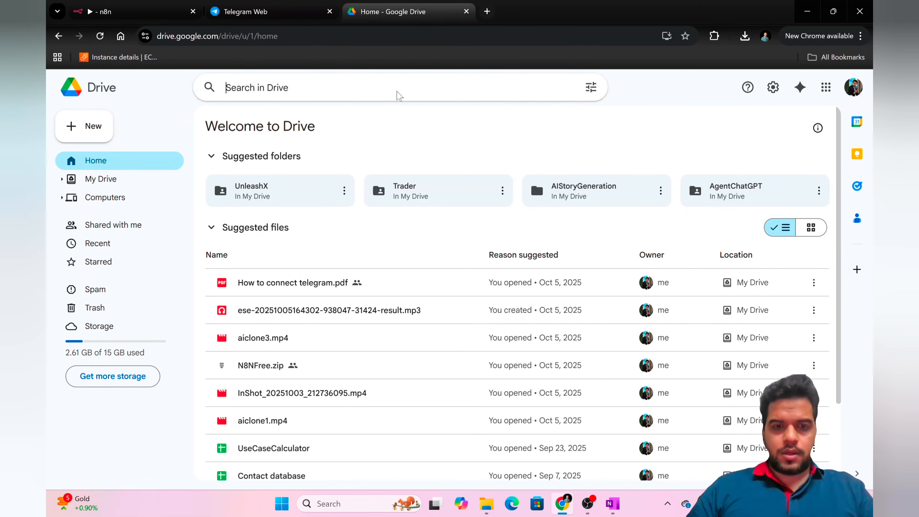
pyautogui.write('tekeg')
pyautogui.press('BackSpace')
pyautogui.press('BackSpace')
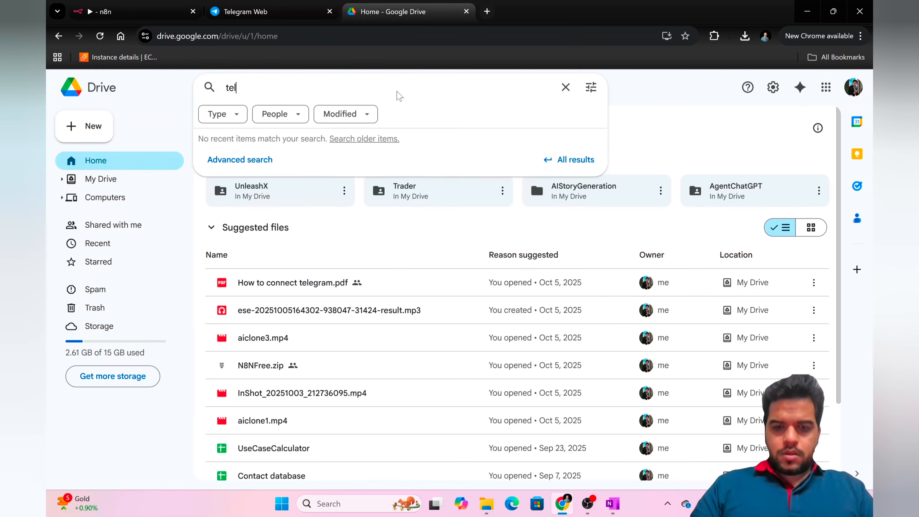
pyautogui.write('egr')
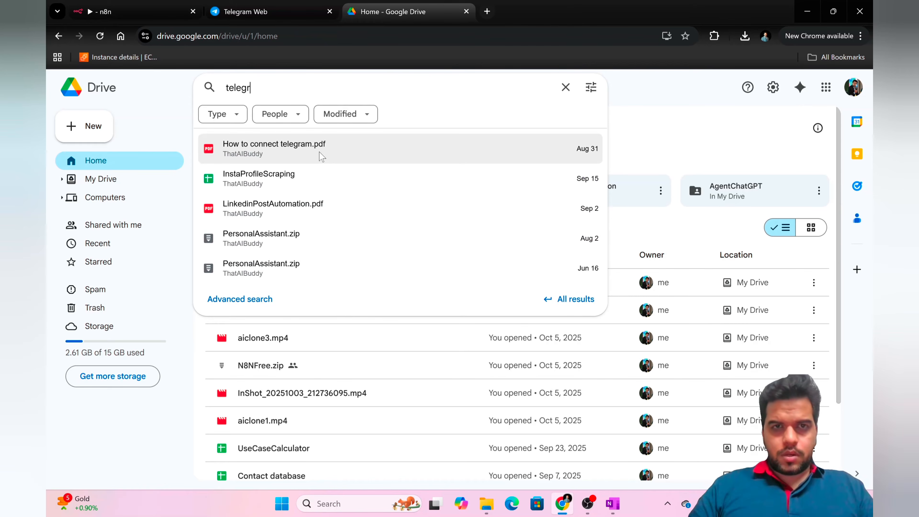
pyautogui.click(321, 156)
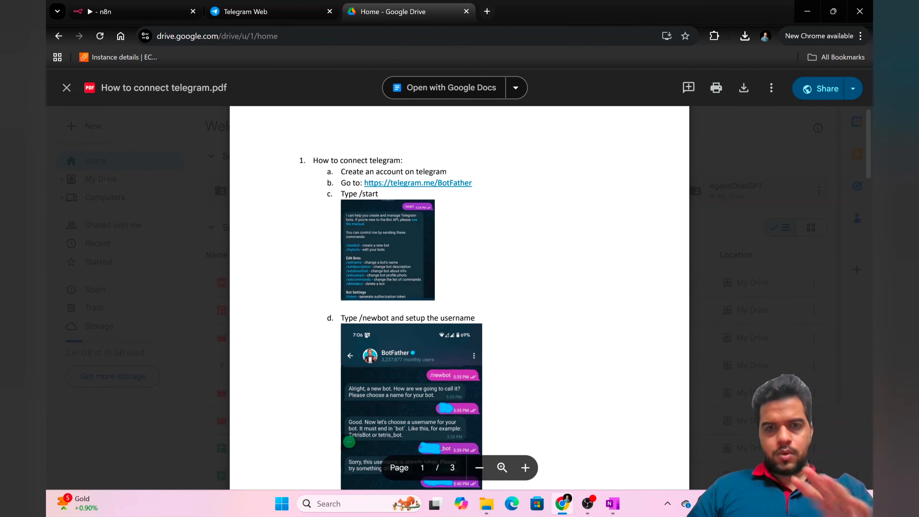
# Read through the PDF's instructions on creating the bot, copying its token and pasting it into the Telegram credential
pyautogui.scroll(-15, 477, 262)
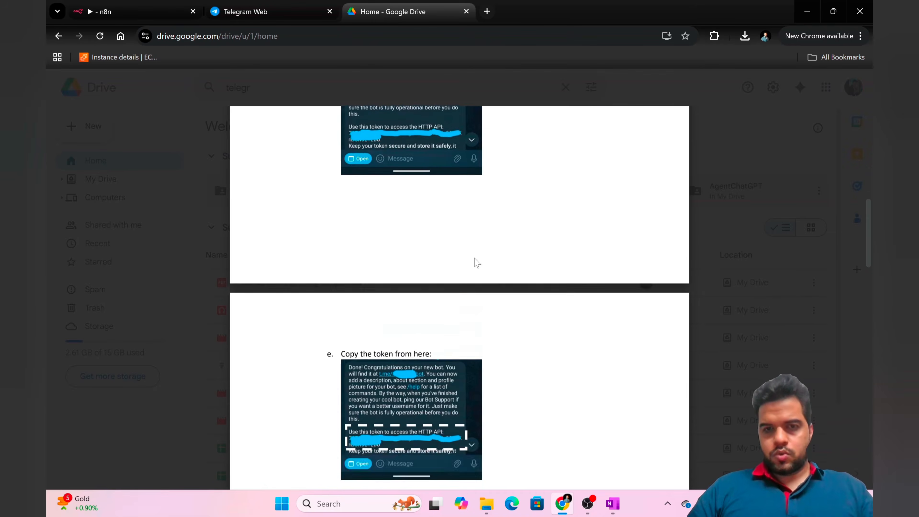
pyautogui.scroll(-15, 477, 262)
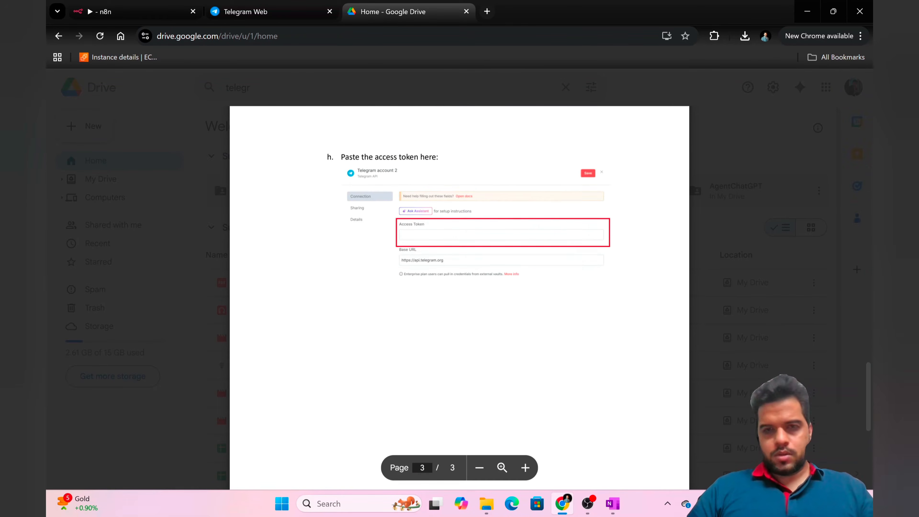
pyautogui.scroll(-2, 460, 253)
# Return to the n8n workflow and open the Get News node to view its request parameters
pyautogui.click(137, 5)
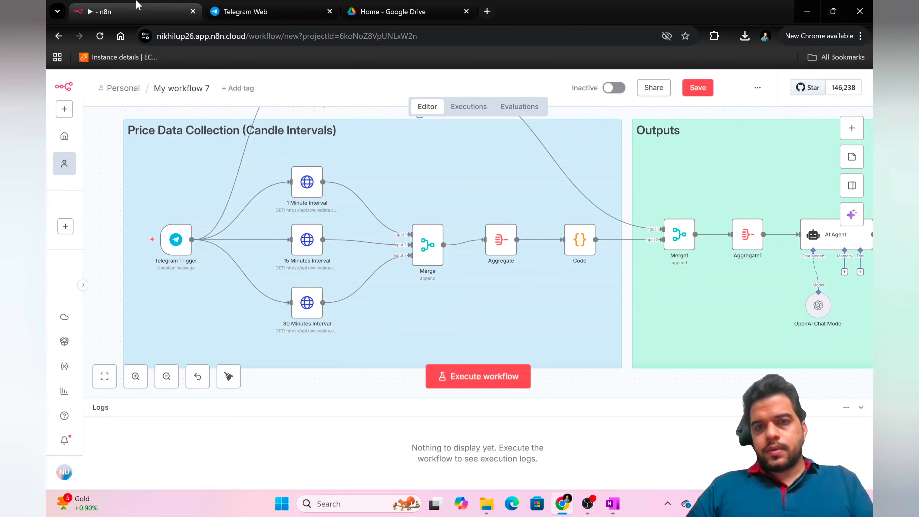
pyautogui.scroll(1, 218, 237)
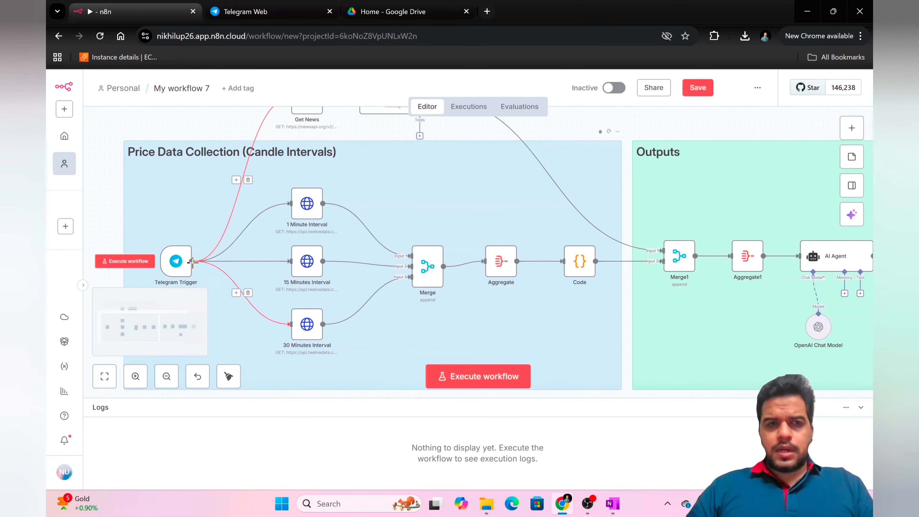
pyautogui.scroll(-1, 193, 267)
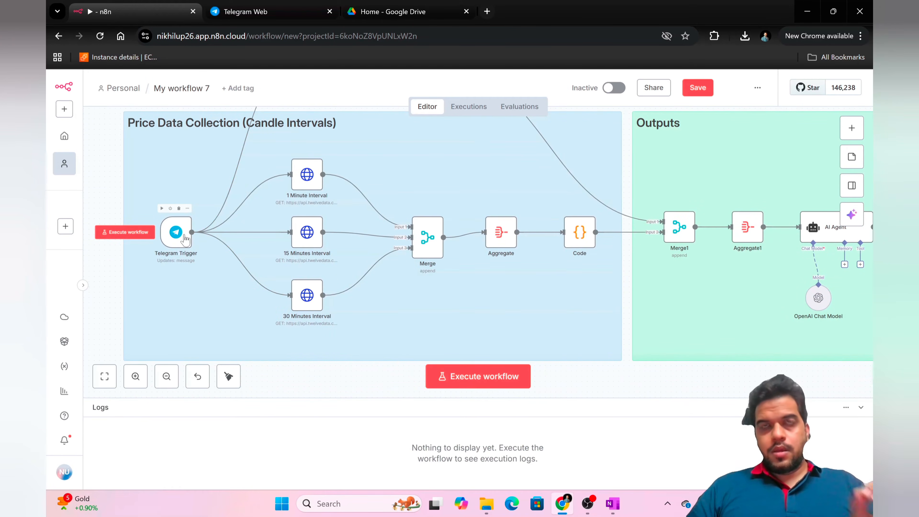
pyautogui.scroll(1, 185, 239)
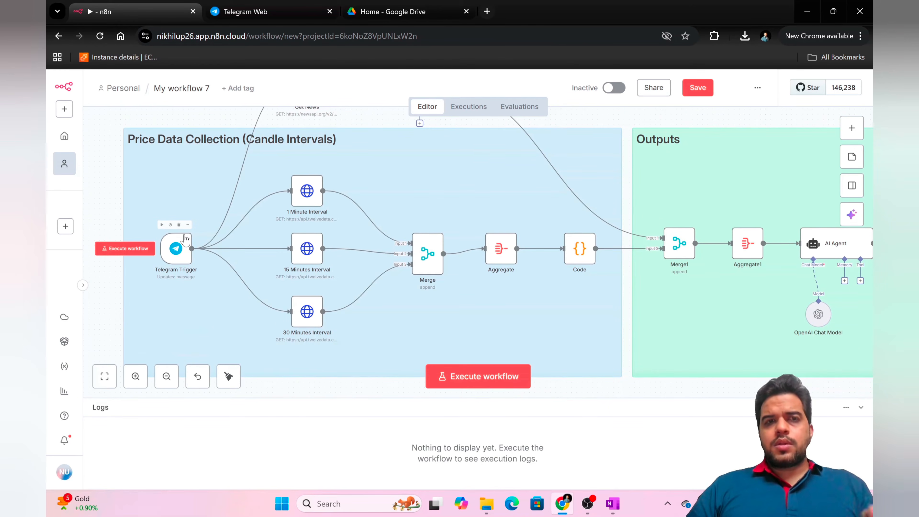
pyautogui.scroll(3, 185, 239)
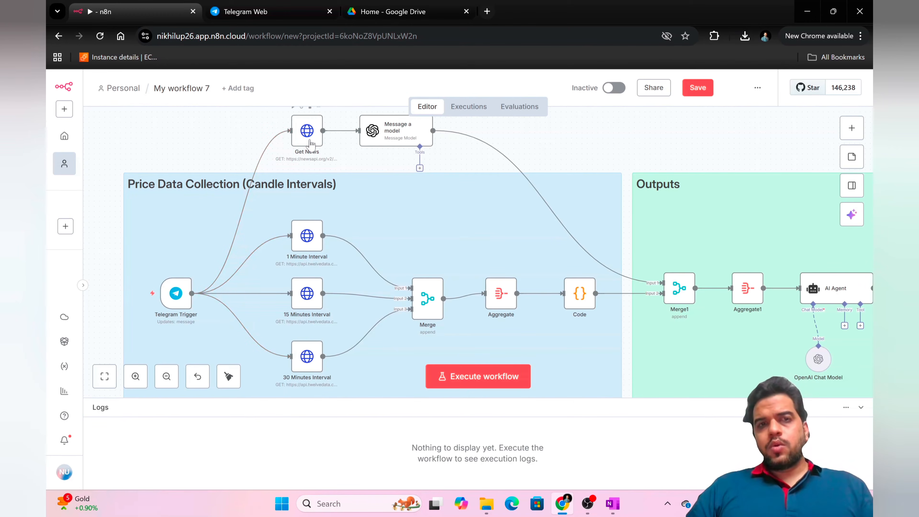
pyautogui.doubleClick(307, 132)
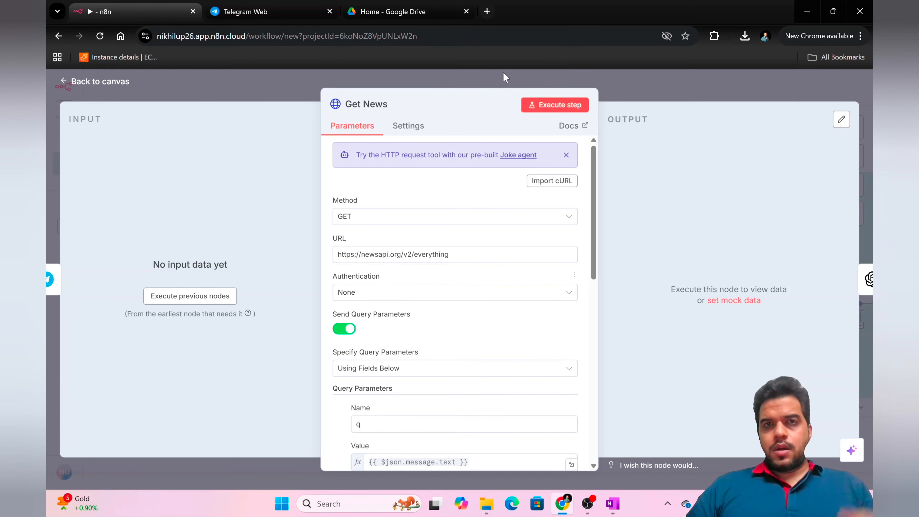
# Open newsapi.org in a new browser tab
pyautogui.click(487, 12)
pyautogui.write('newsapi.org')
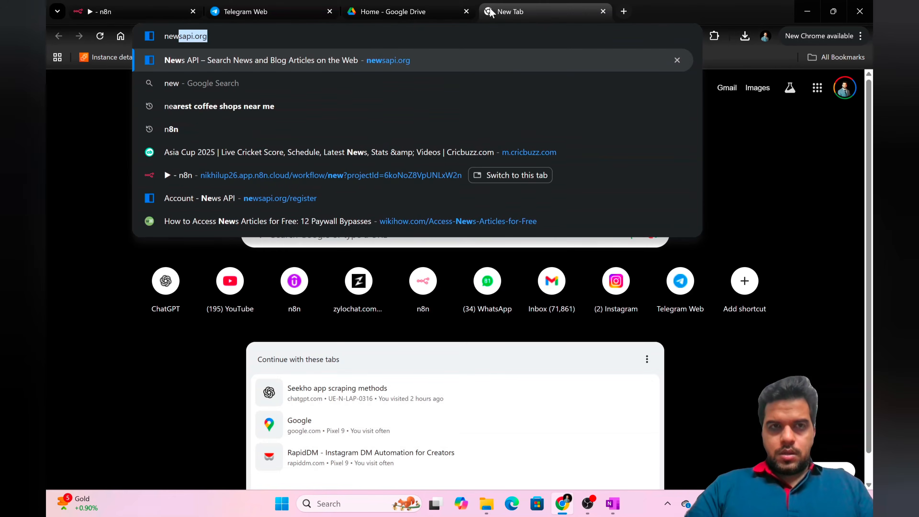
pyautogui.press('Return')
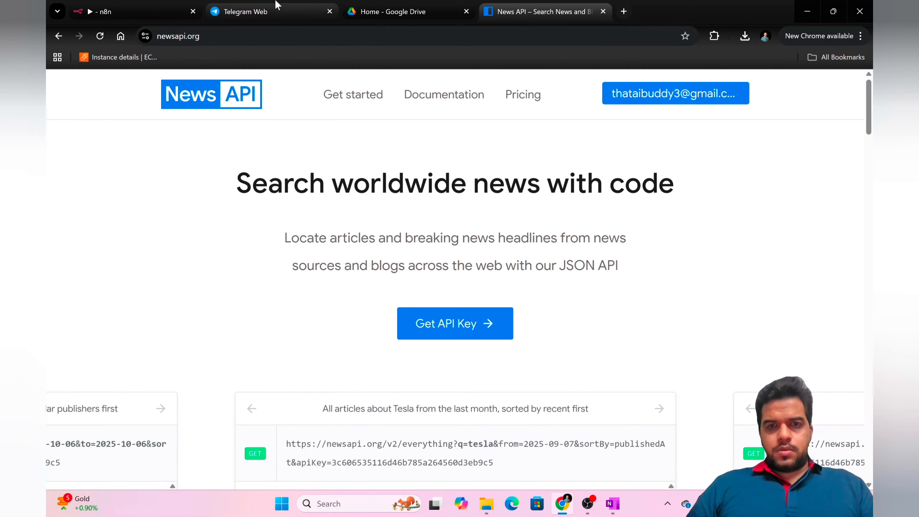
# Return to the n8n Get News node and examine its URL and the q, from and apikey query parameters
pyautogui.click(250, 11)
pyautogui.click(147, 6)
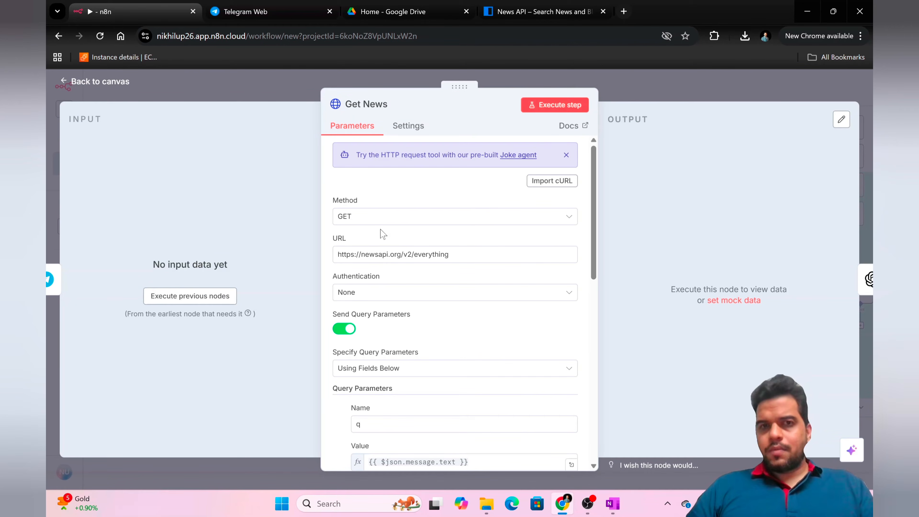
pyautogui.scroll(-2, 454, 281)
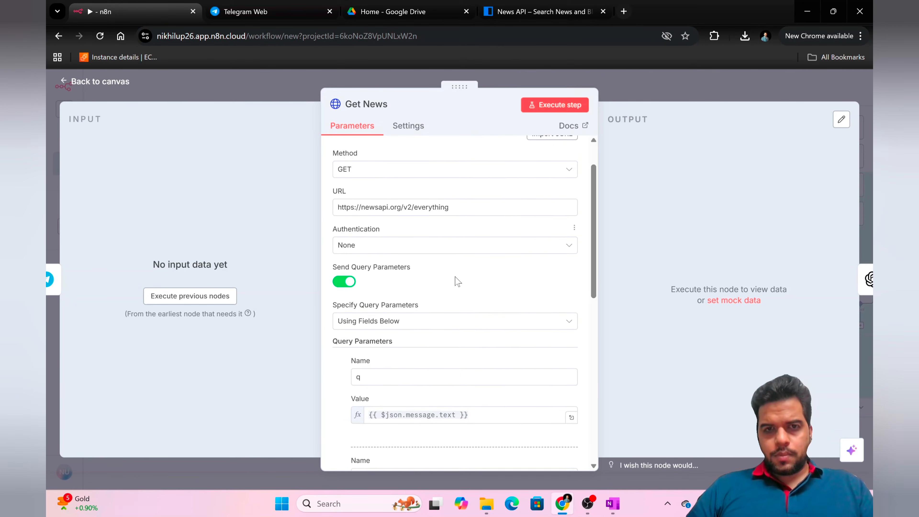
pyautogui.scroll(-2, 457, 281)
pyautogui.scroll(-1, 417, 295)
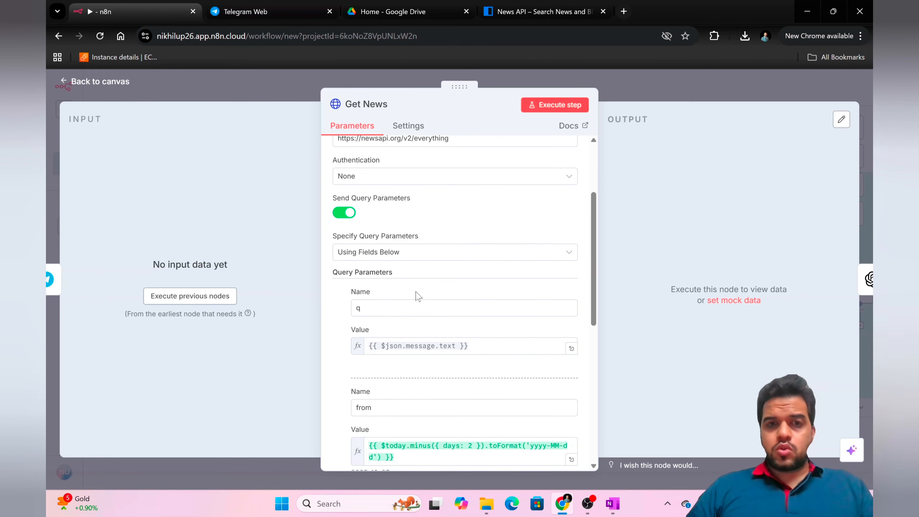
pyautogui.scroll(-3, 417, 295)
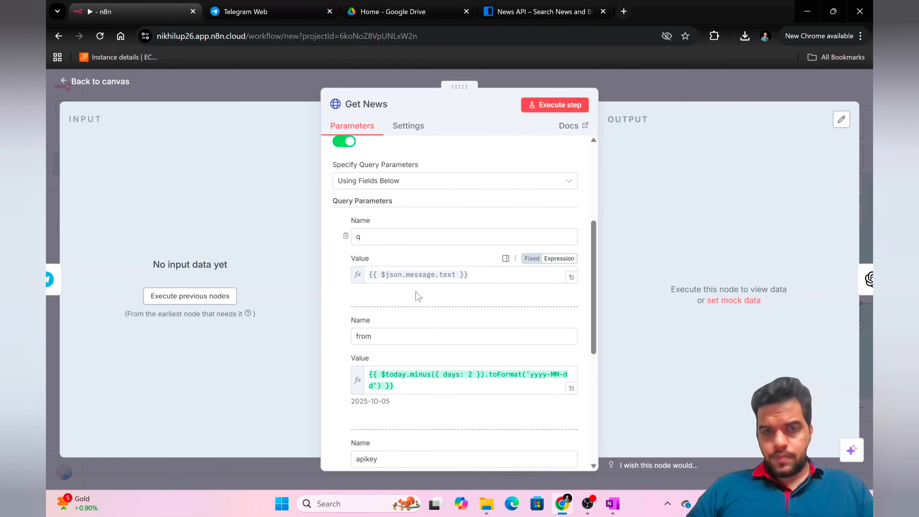
pyautogui.scroll(-2, 417, 295)
pyautogui.scroll(-1, 441, 349)
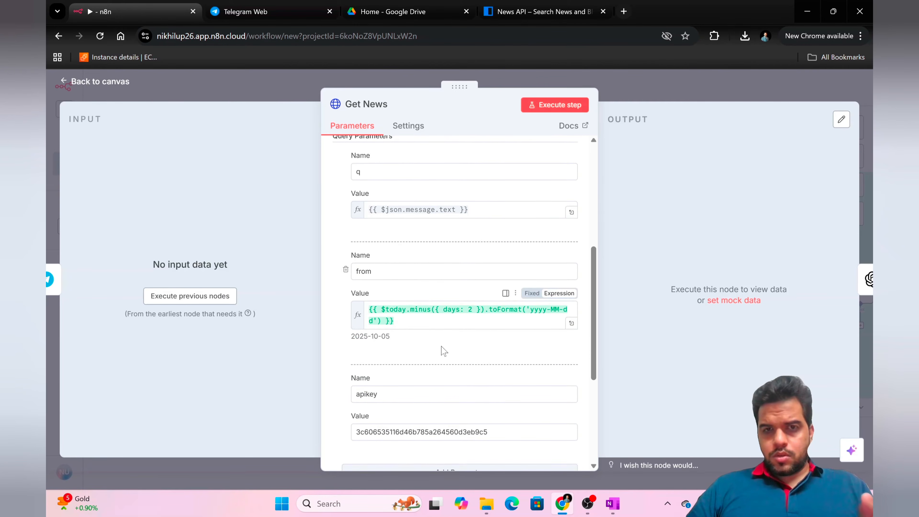
pyautogui.scroll(-1, 442, 349)
pyautogui.scroll(-1, 442, 349)
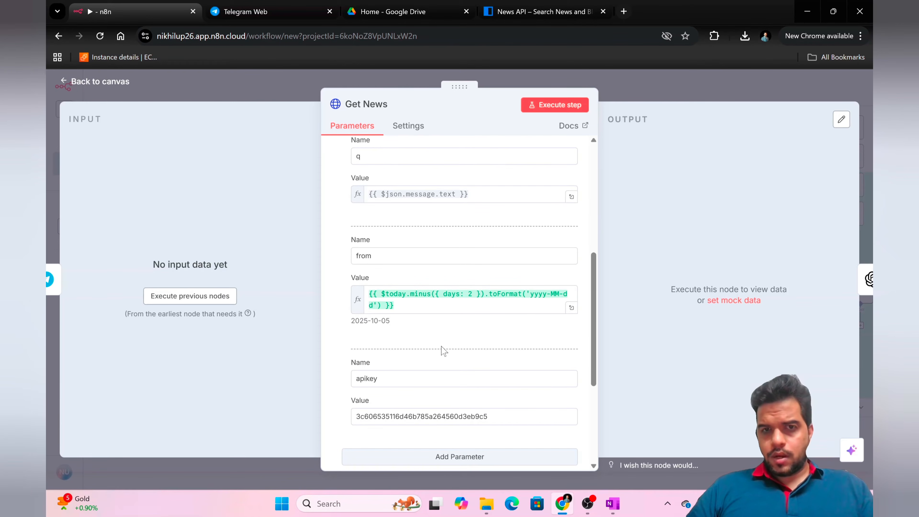
pyautogui.scroll(-5, 443, 350)
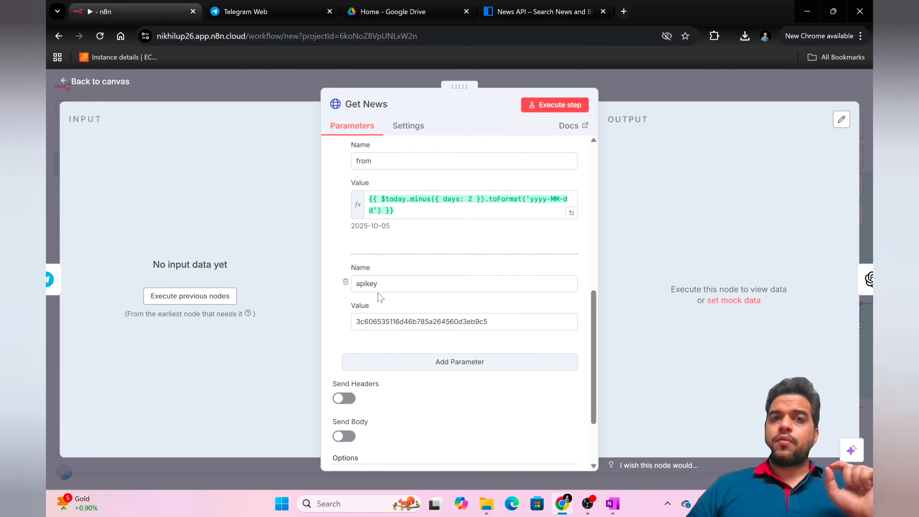
# Go to the News API site and open the account page to view the API key, subscription and usage sections
pyautogui.rightClick(520, 15)
pyautogui.click(506, 7)
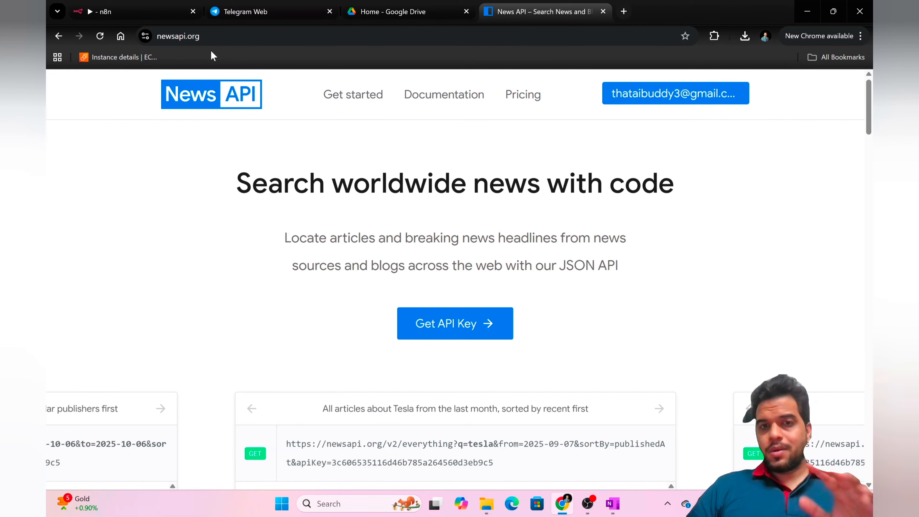
pyautogui.click(501, 330)
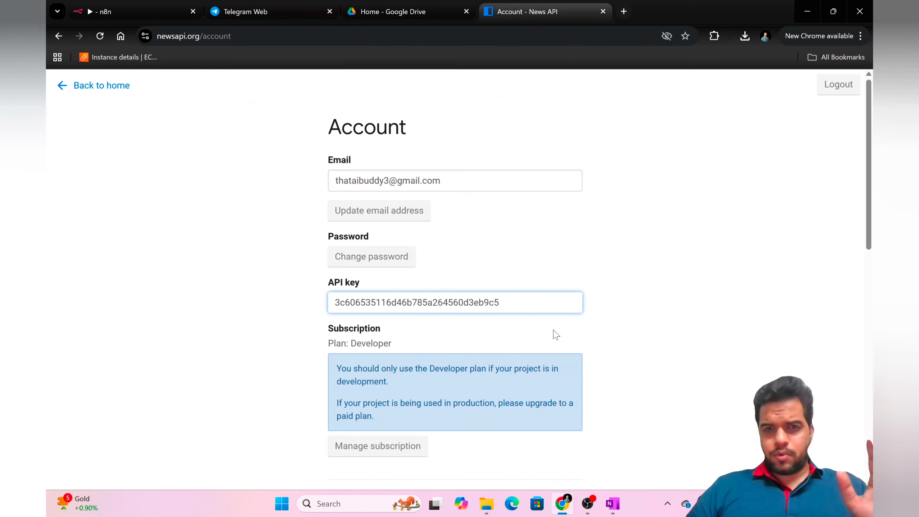
pyautogui.scroll(-6, 556, 335)
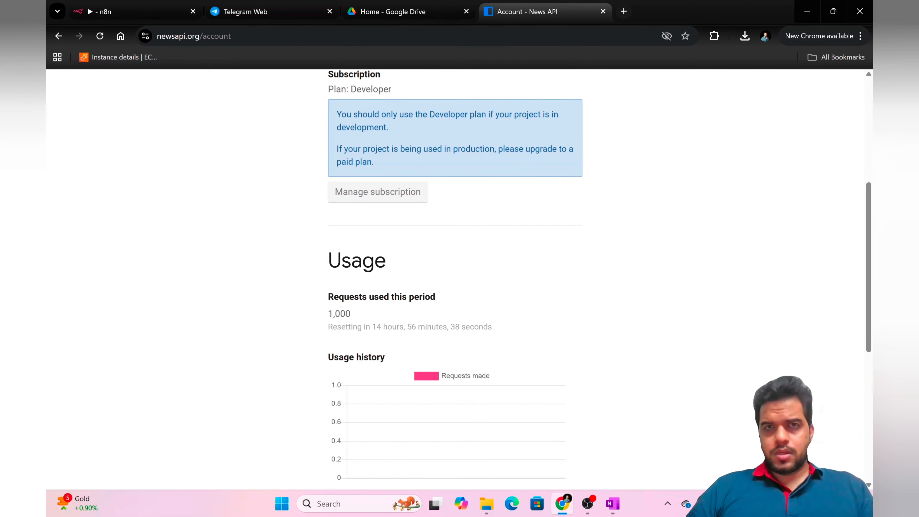
pyautogui.scroll(6, 377, 292)
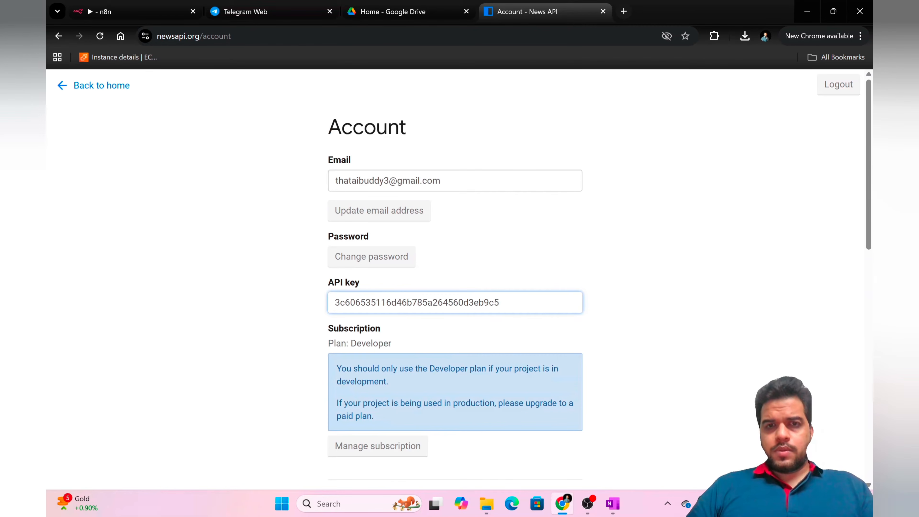
# Return to the Get News node in n8n, check its apikey parameter and remaining options, and go back to the canvas
pyautogui.click(143, 8)
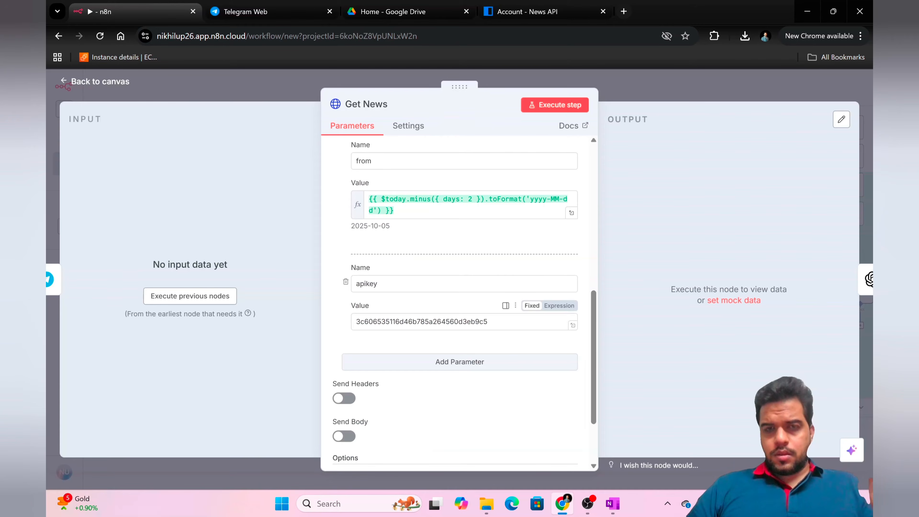
pyautogui.scroll(-3, 460, 337)
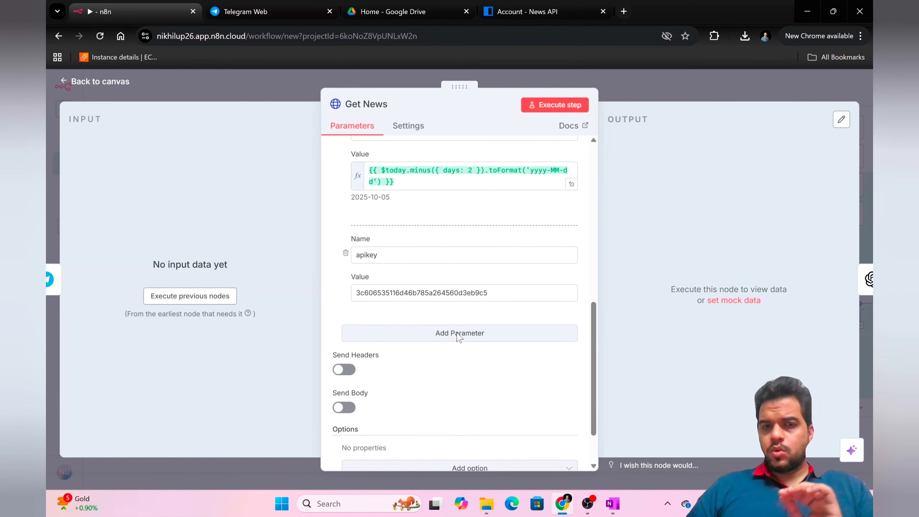
pyautogui.scroll(-2, 459, 337)
pyautogui.scroll(10, 460, 337)
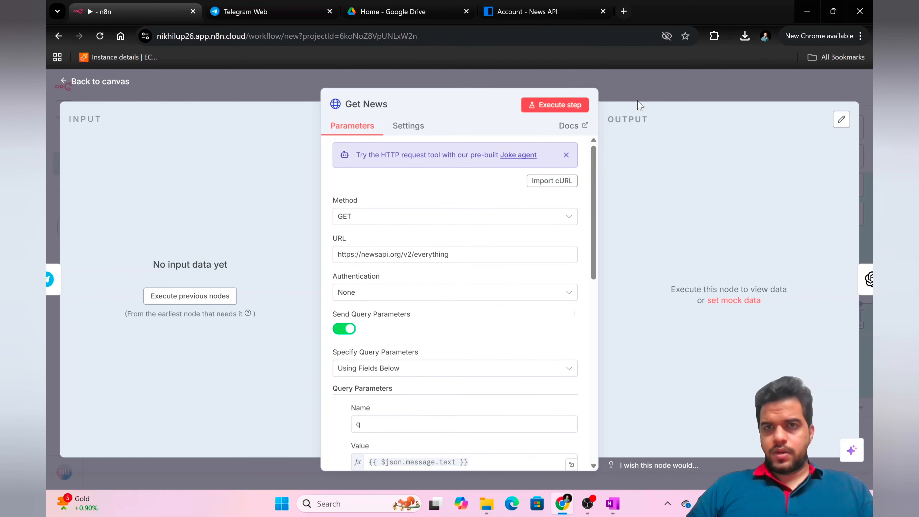
pyautogui.rightClick(643, 92)
pyautogui.click(622, 75)
pyautogui.click(622, 75)
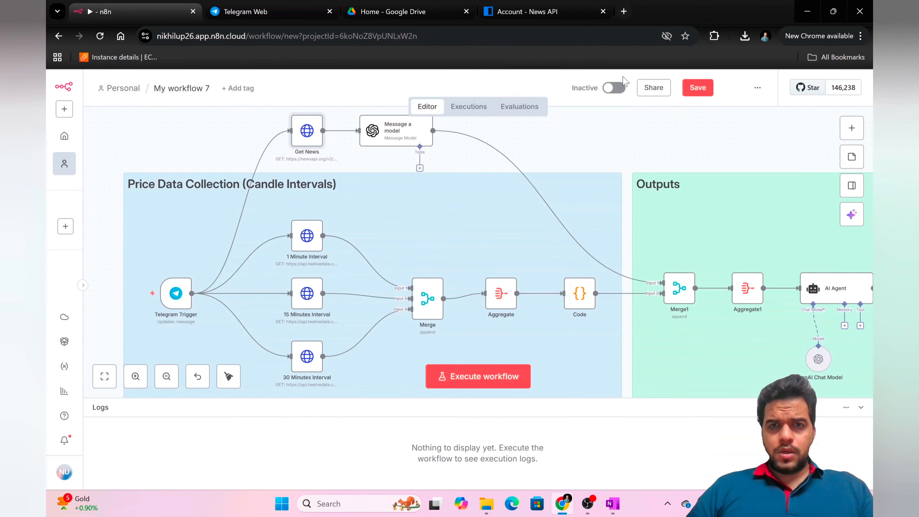
# Execute the workflow and trigger it by sending the message AAPL to the bot in Telegram Web
pyautogui.rightClick(467, 380)
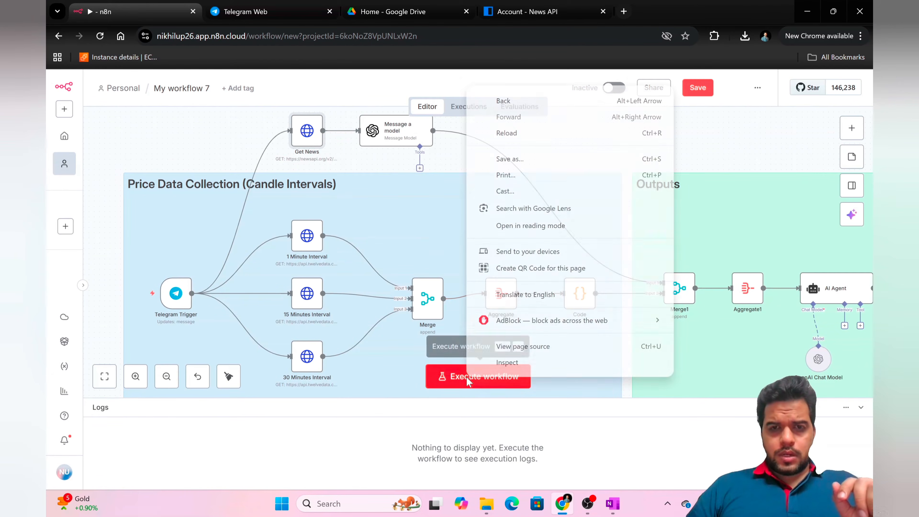
pyautogui.click(442, 376)
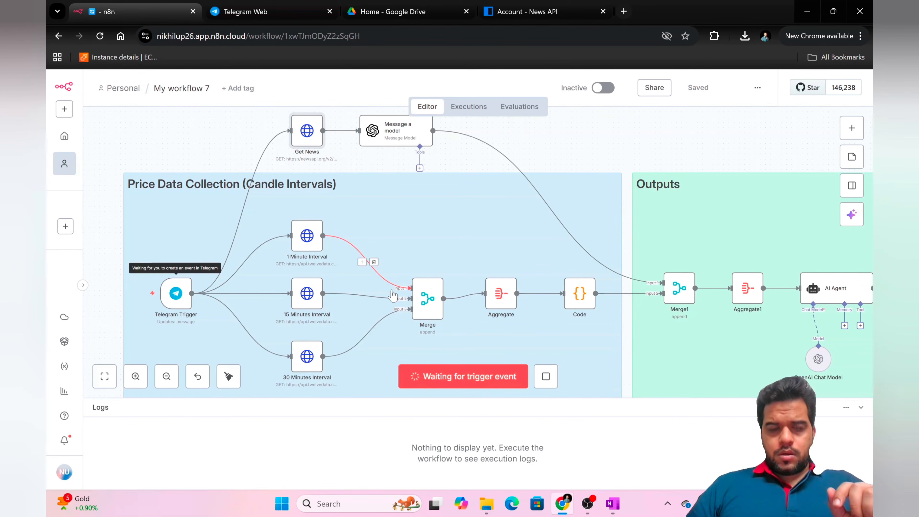
pyautogui.click(269, 15)
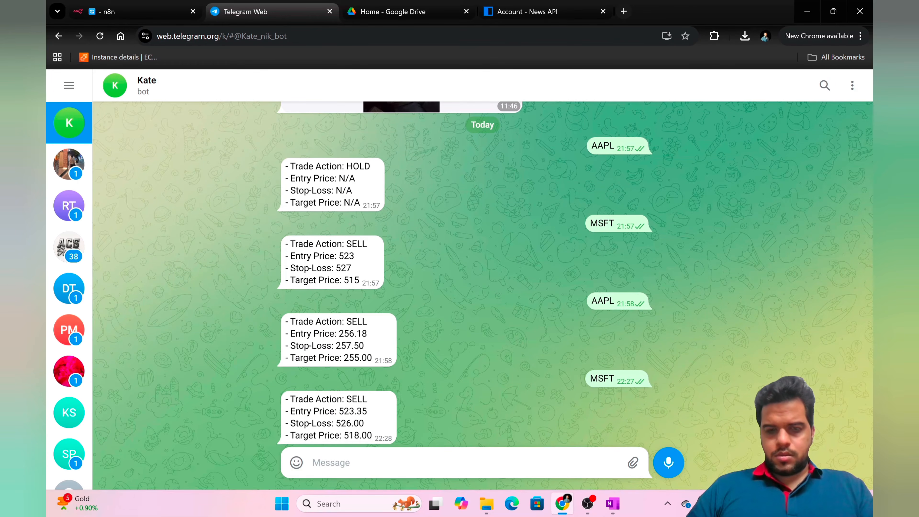
pyautogui.write('AAPL')
pyautogui.press('Return')
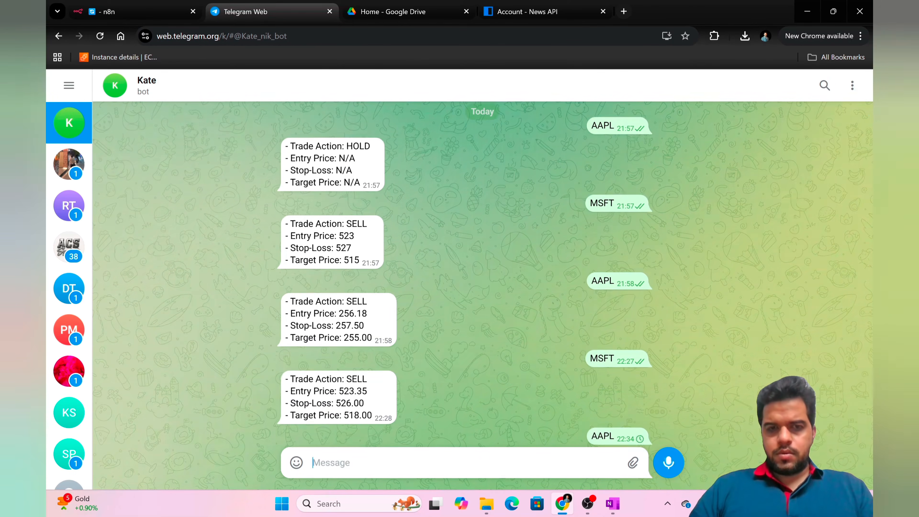
# Return to the n8n workflow and open the Get News node to compare its Telegram input with the resolved query parameters
pyautogui.click(183, 8)
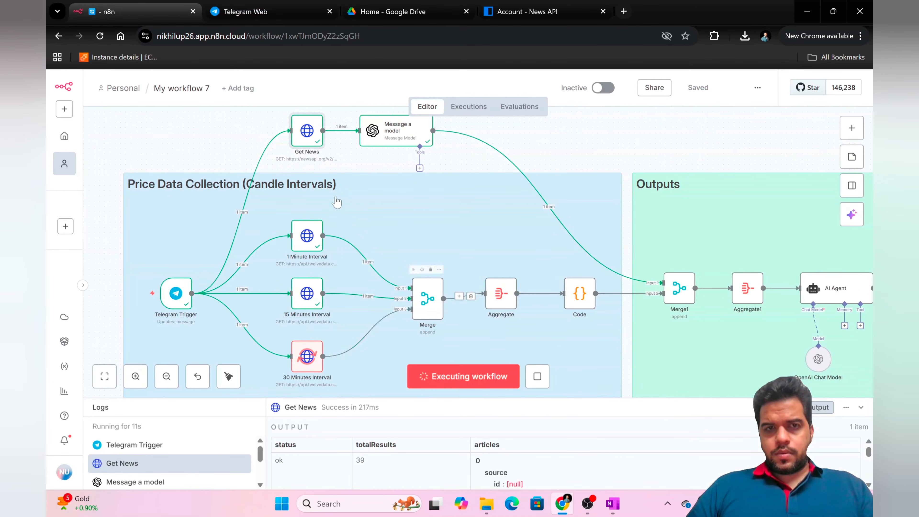
pyautogui.doubleClick(307, 130)
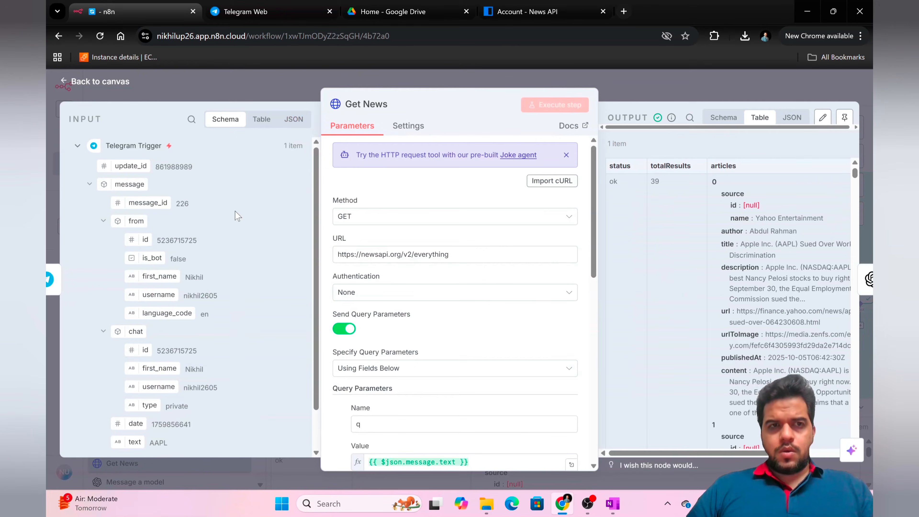
pyautogui.scroll(-3, 404, 368)
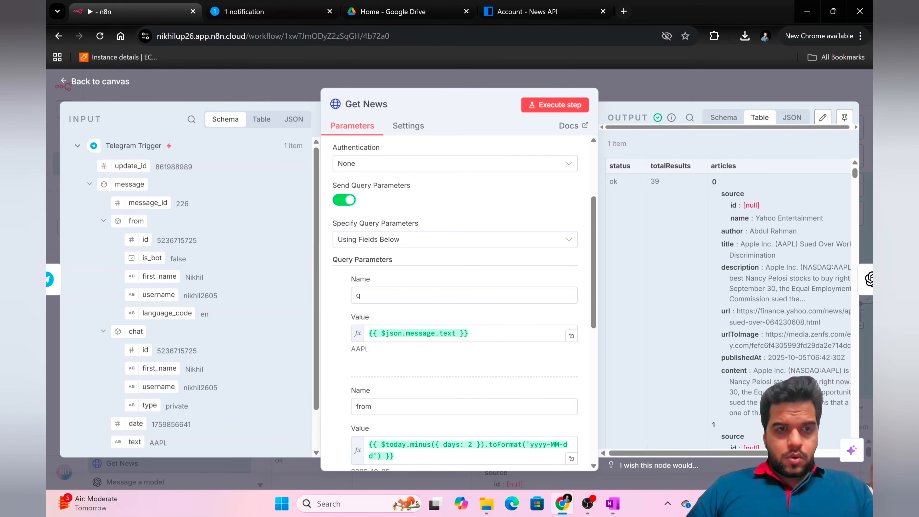
pyautogui.scroll(-2, 186, 290)
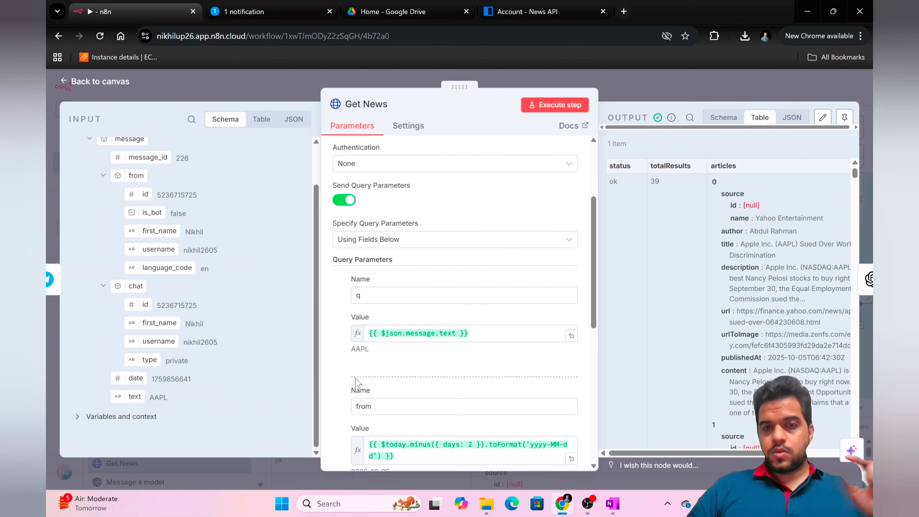
pyautogui.scroll(-3, 387, 378)
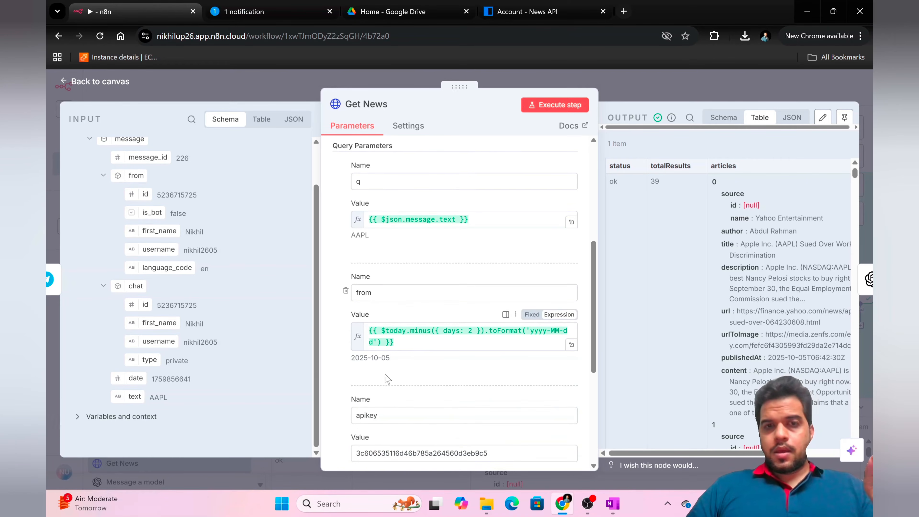
pyautogui.scroll(-4, 409, 352)
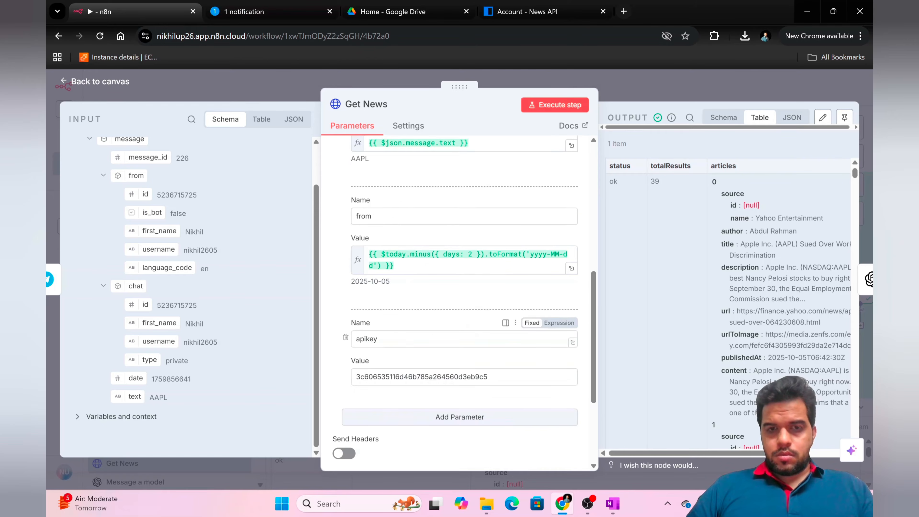
pyautogui.scroll(10, 408, 351)
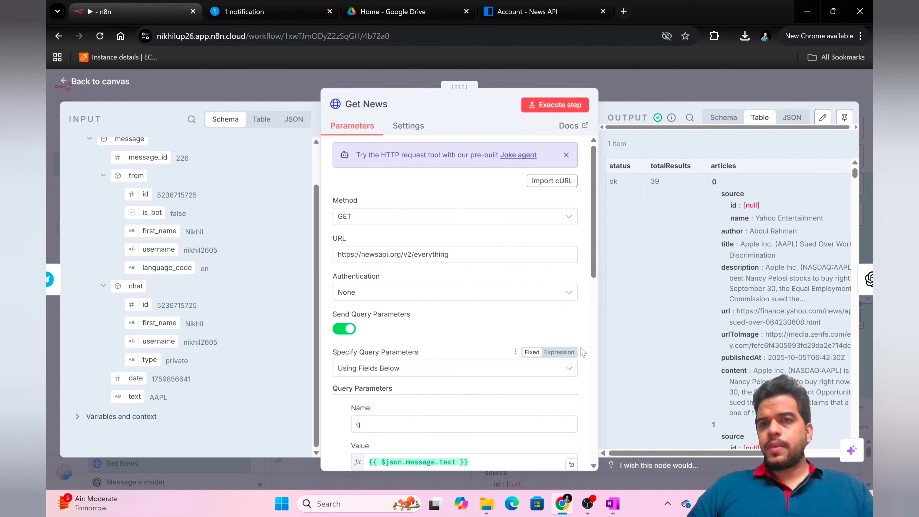
# Read through the articles in the Get News output and return to the workflow canvas
pyautogui.hscroll(3, 655, 332)
pyautogui.hscroll(1, 656, 332)
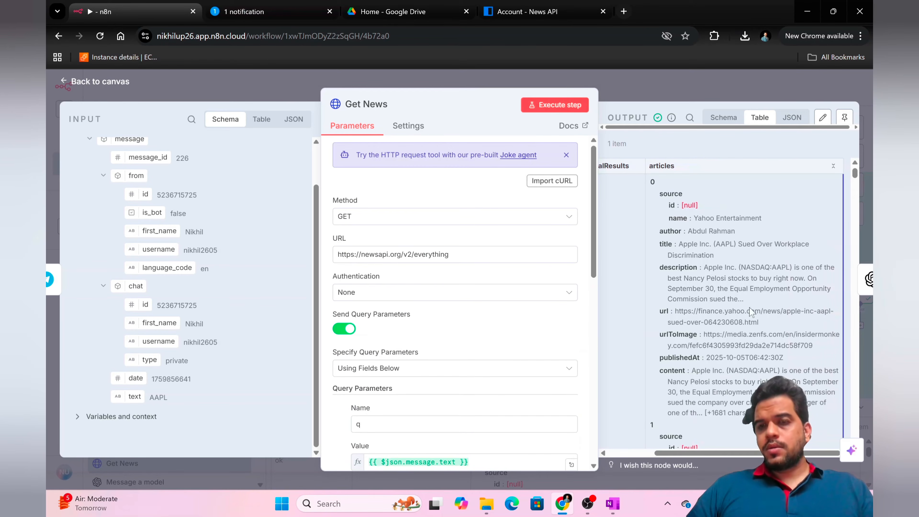
pyautogui.scroll(-1, 749, 310)
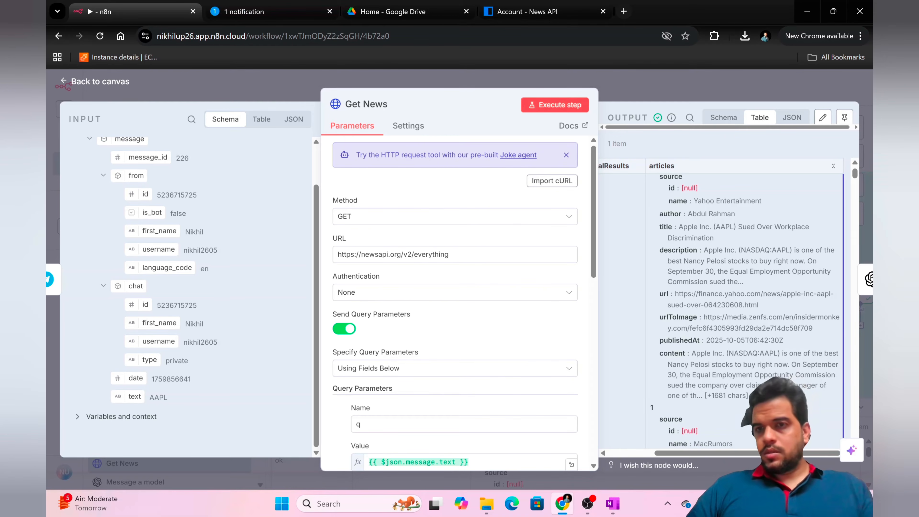
pyautogui.scroll(-3, 749, 310)
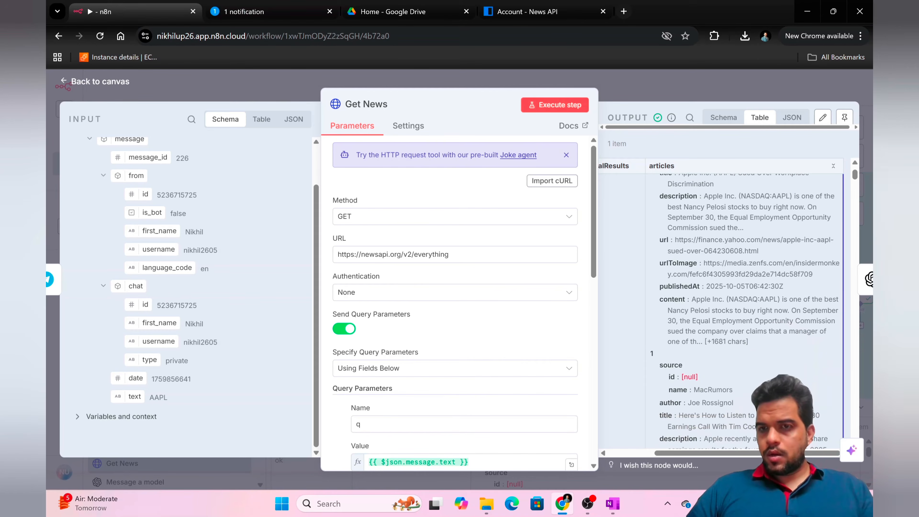
pyautogui.scroll(-6, 776, 270)
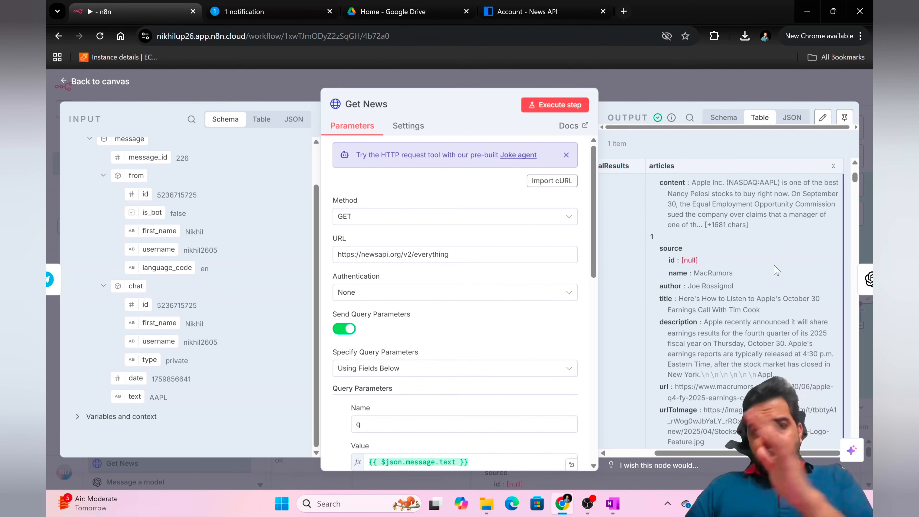
pyautogui.scroll(-2, 776, 270)
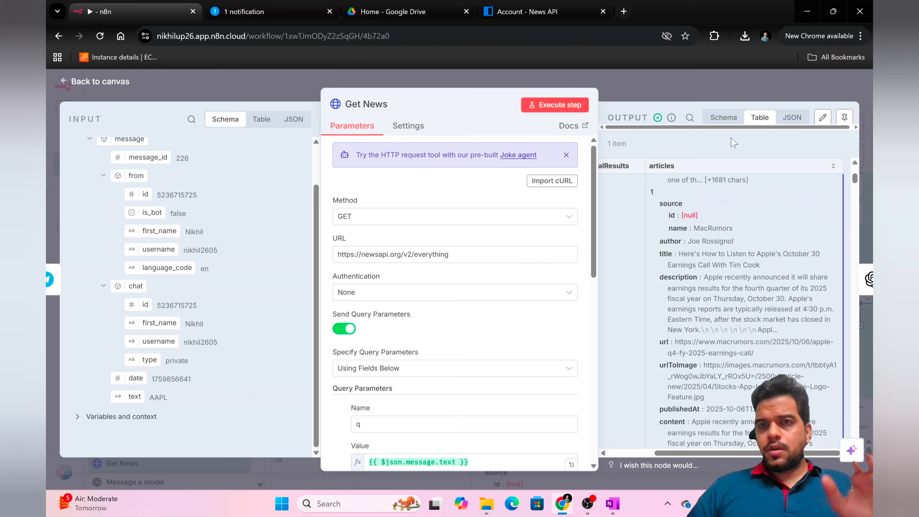
pyautogui.click(701, 81)
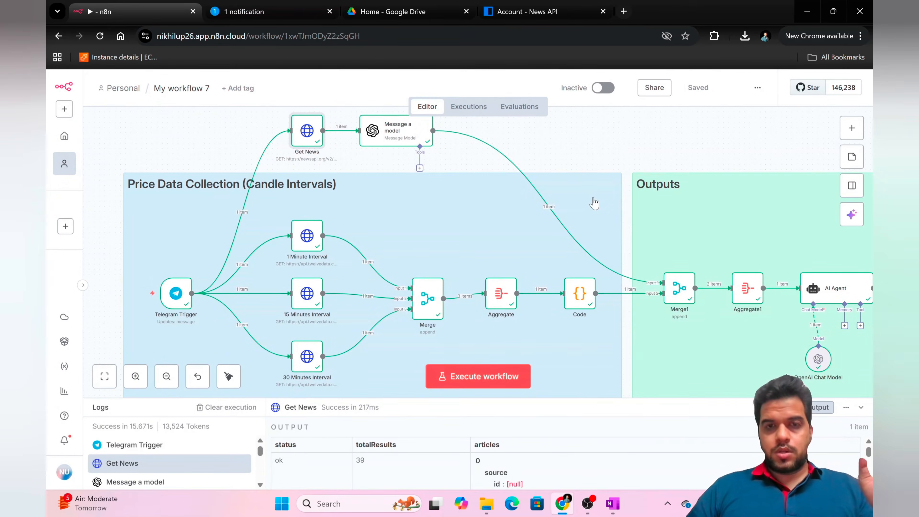
pyautogui.scroll(1, 380, 170)
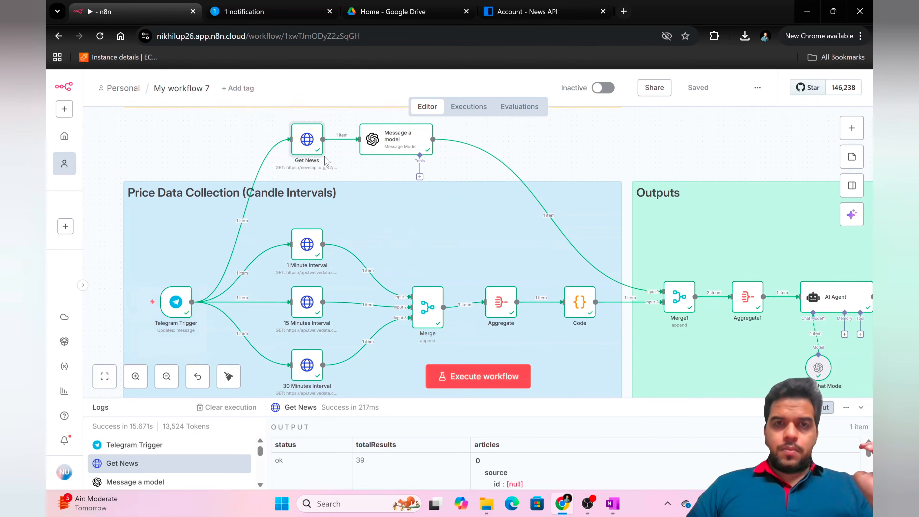
# Open the Message a model node and expand its prompt in the full expression editor
pyautogui.click(411, 150)
pyautogui.doubleClick(411, 150)
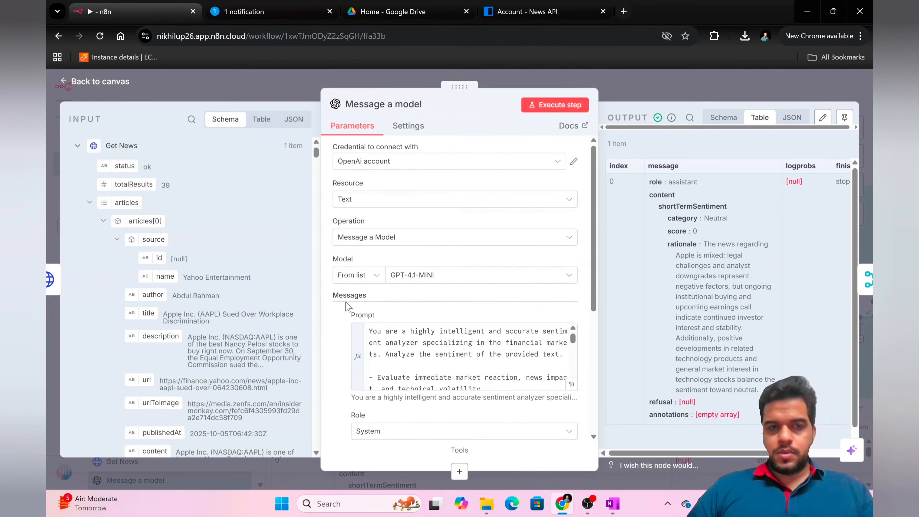
pyautogui.scroll(-3, 246, 295)
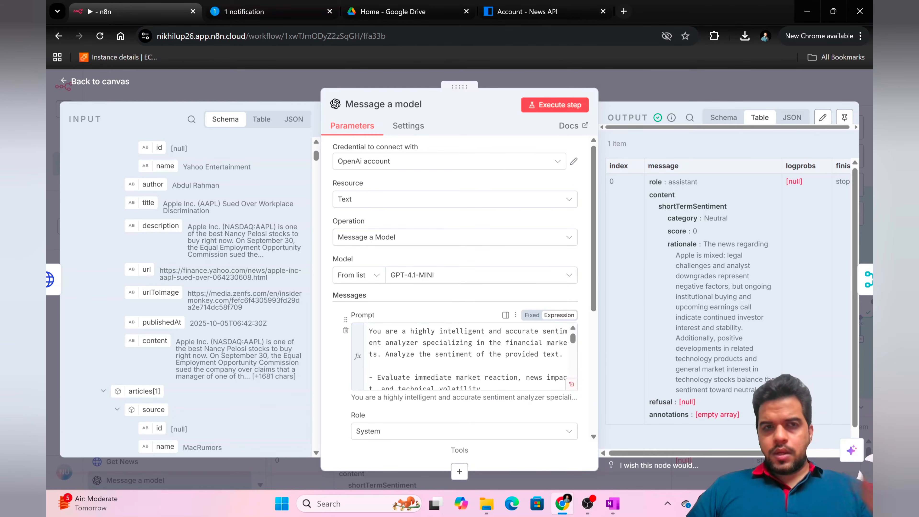
pyautogui.rightClick(571, 391)
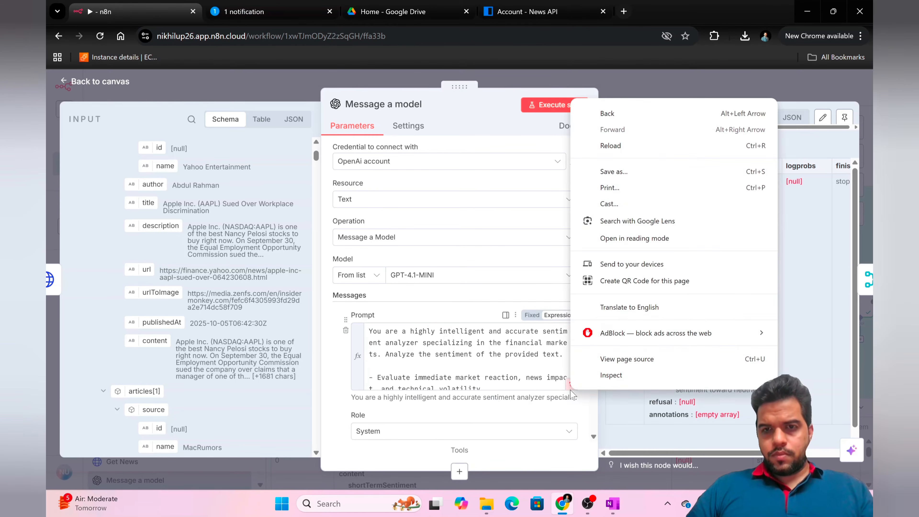
pyautogui.click(566, 394)
pyautogui.click(570, 384)
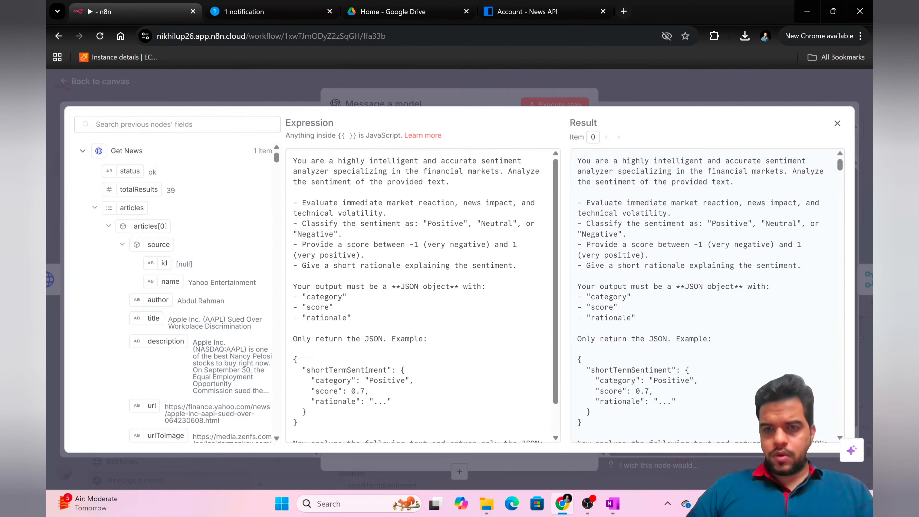
# Read the sentiment prompt down to its JSON.stringify($json.articles) expression, and return to the workflow canvas
pyautogui.scroll(-1, 422, 295)
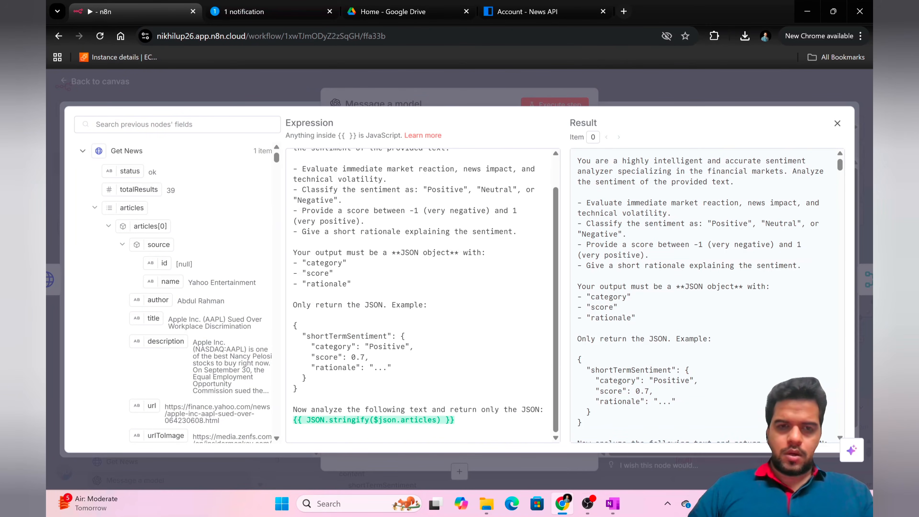
pyautogui.scroll(1, 423, 295)
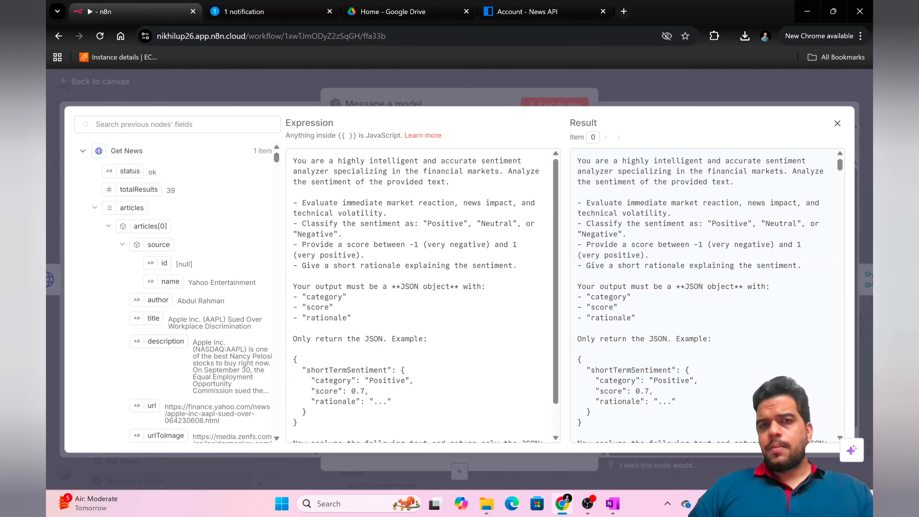
pyautogui.scroll(-1, 423, 296)
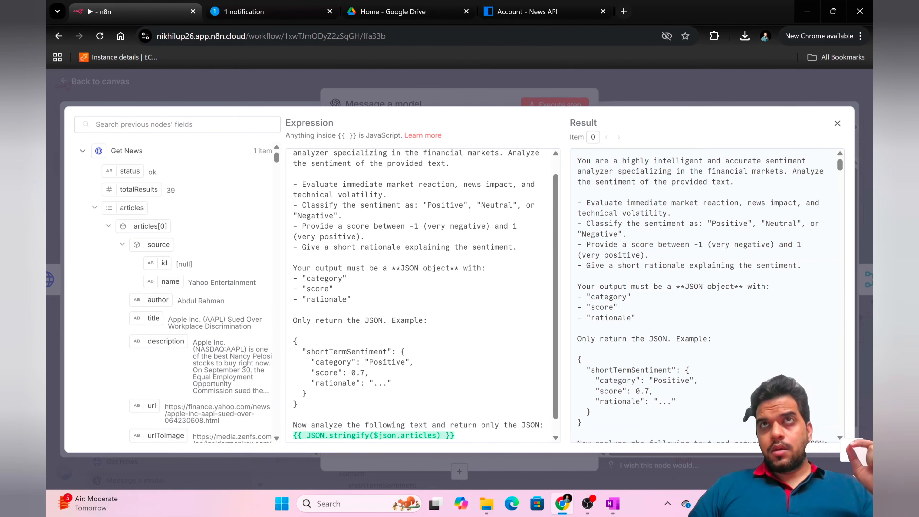
pyautogui.scroll(-1, 422, 295)
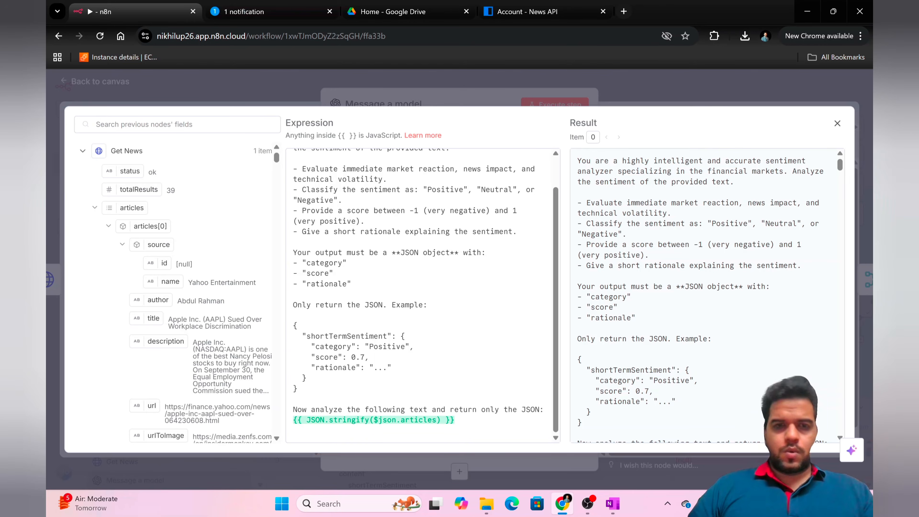
pyautogui.scroll(2, 419, 293)
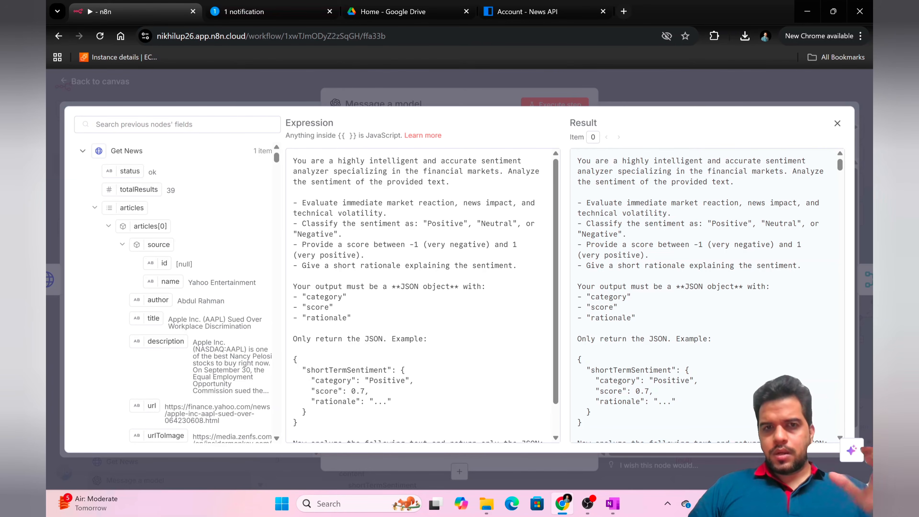
pyautogui.click(485, 76)
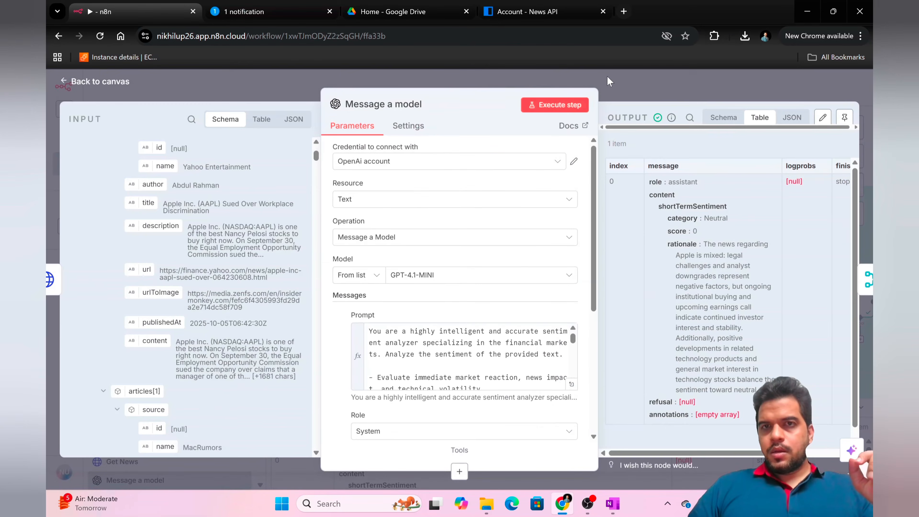
pyautogui.click(618, 75)
# Open the 1 Minute Interval node and check its request method and URL
pyautogui.scroll(-2, 385, 248)
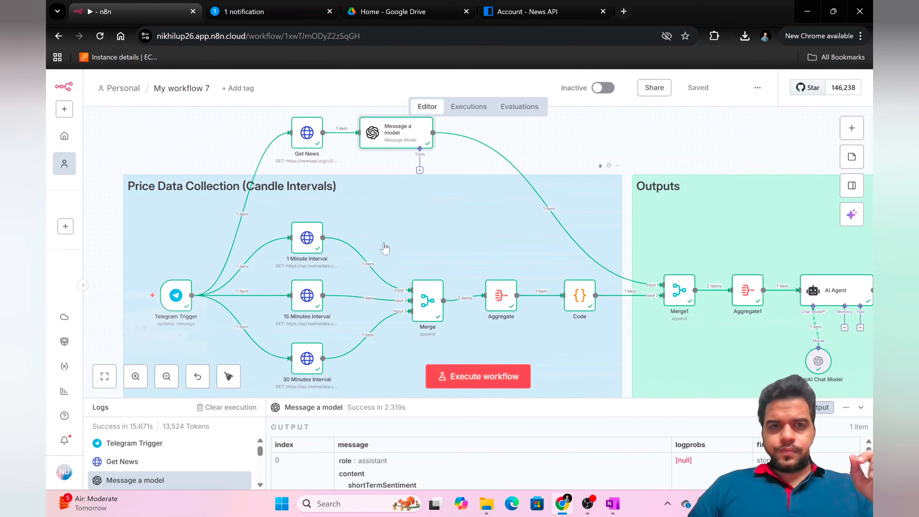
pyautogui.scroll(-2, 385, 247)
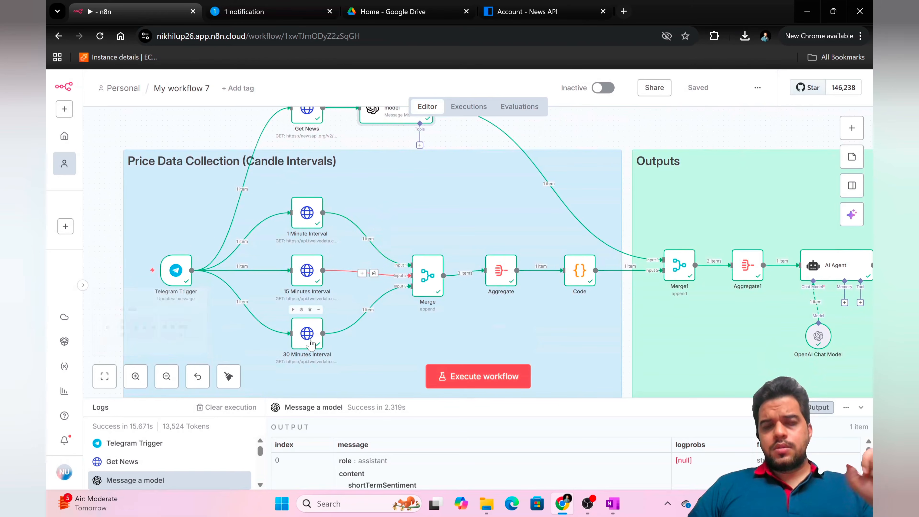
pyautogui.doubleClick(307, 215)
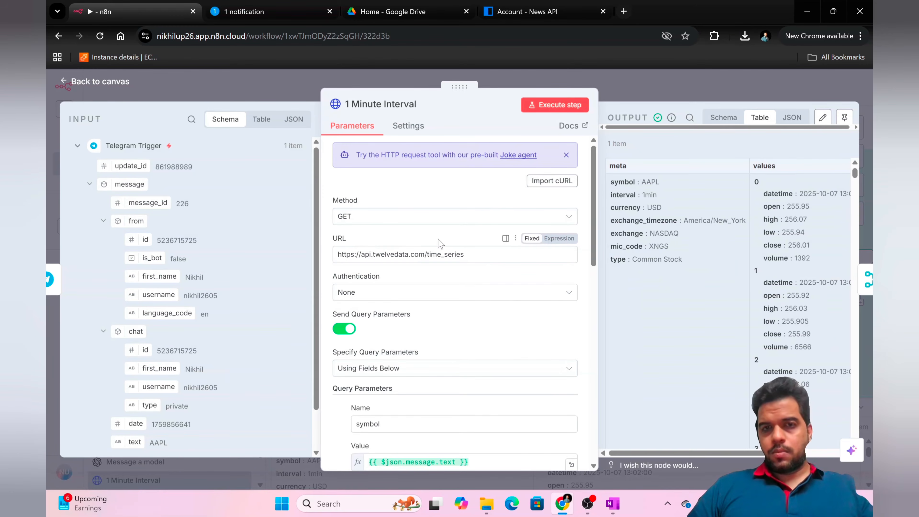
pyautogui.scroll(-1, 438, 242)
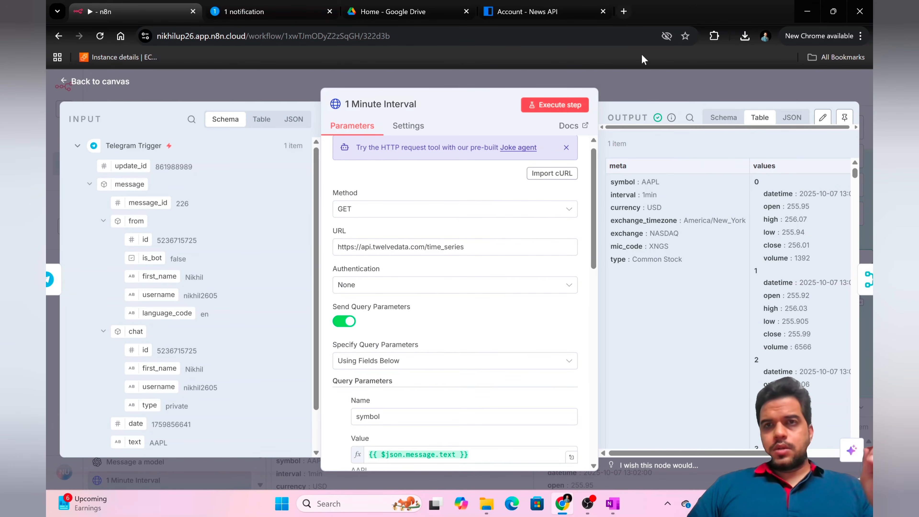
# Open the Twelve Data account site in a new browser tab
pyautogui.click(623, 11)
pyautogui.write('tw')
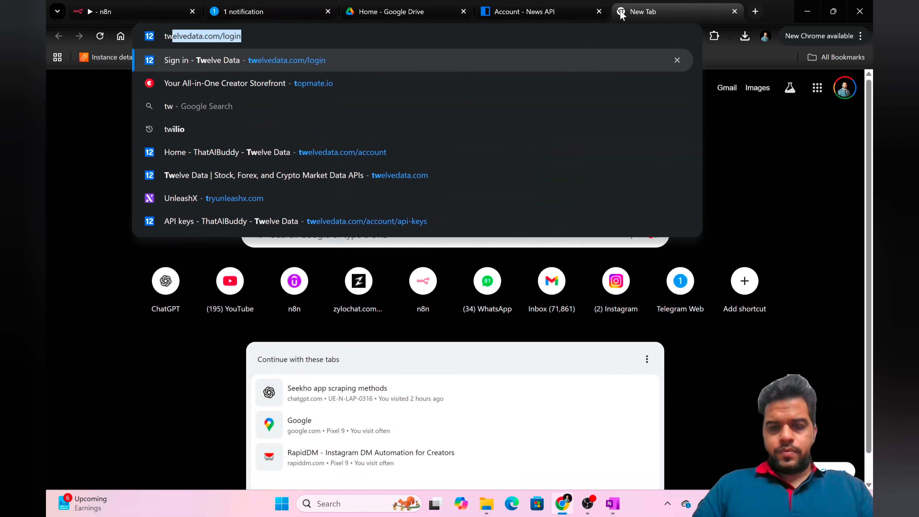
pyautogui.write('e')
pyautogui.press('Return')
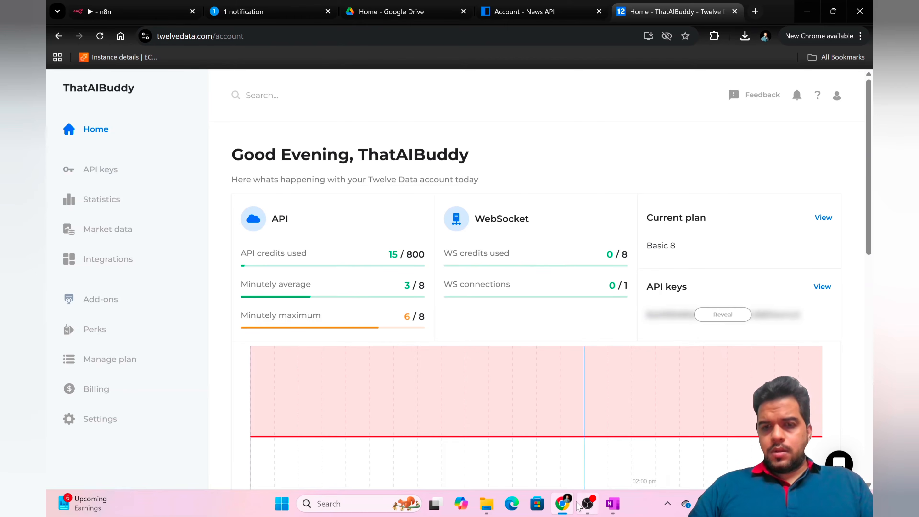
# Go to the API keys page of the Twelve Data account and reveal the secret key
pyautogui.click(587, 504)
pyautogui.click(587, 504)
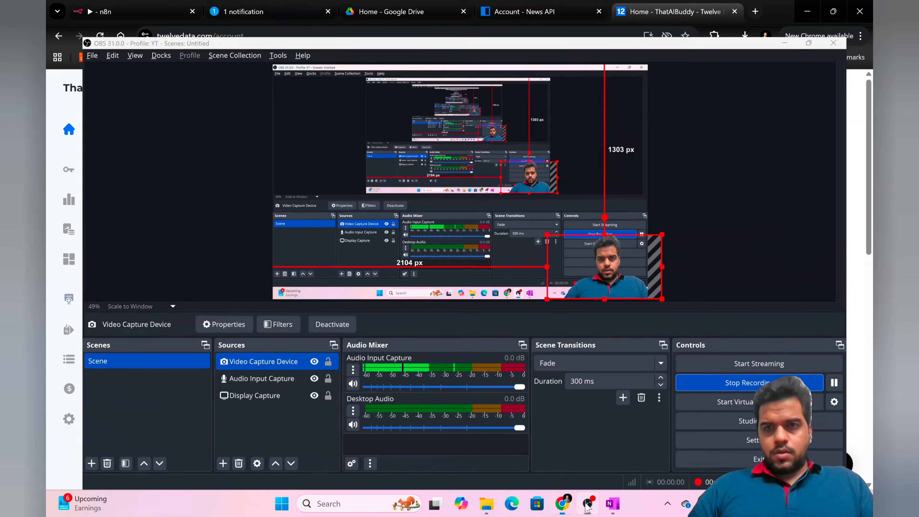
pyautogui.click(103, 170)
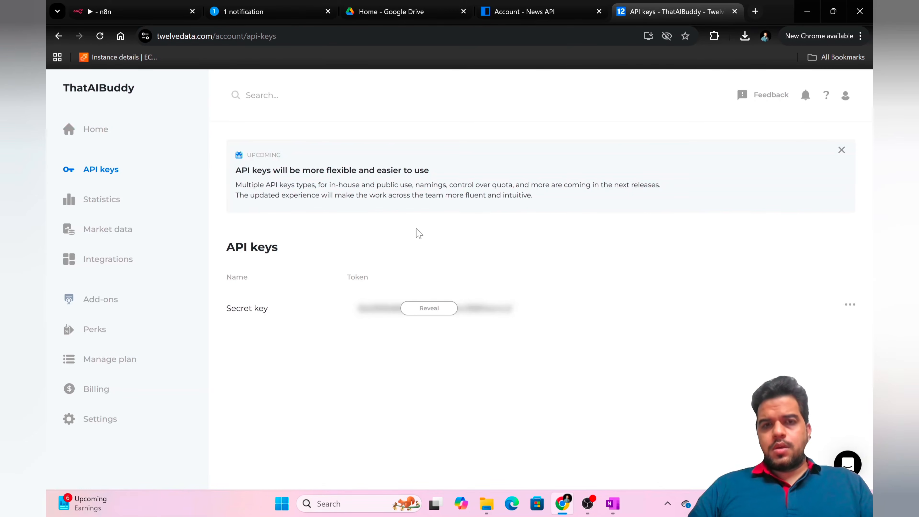
pyautogui.click(438, 313)
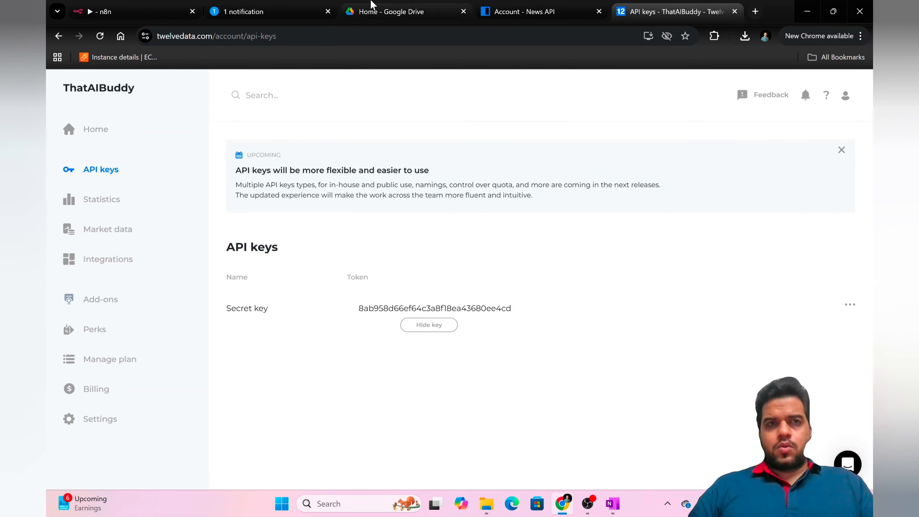
# Return to the 1 Minute Interval node in n8n and review its symbol and interval query parameters
pyautogui.click(149, 8)
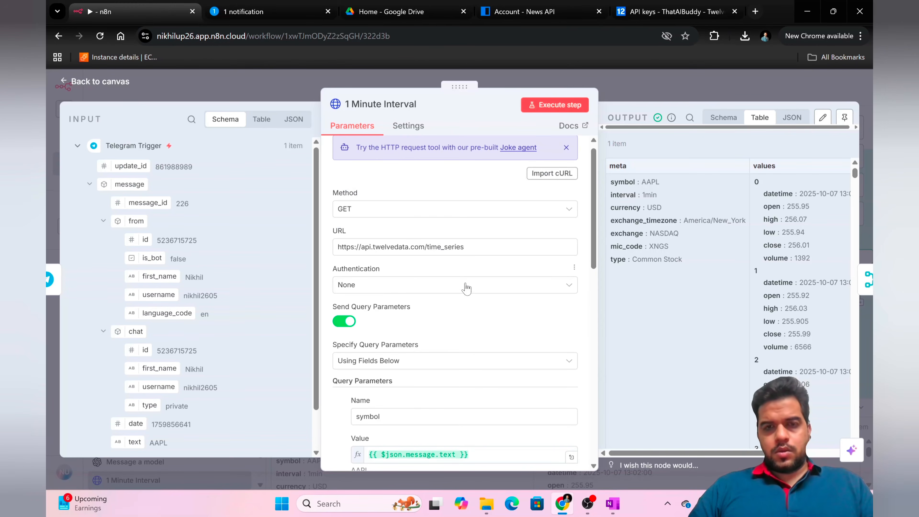
pyautogui.scroll(-1, 498, 311)
pyautogui.scroll(1, 498, 311)
pyautogui.scroll(-1, 499, 311)
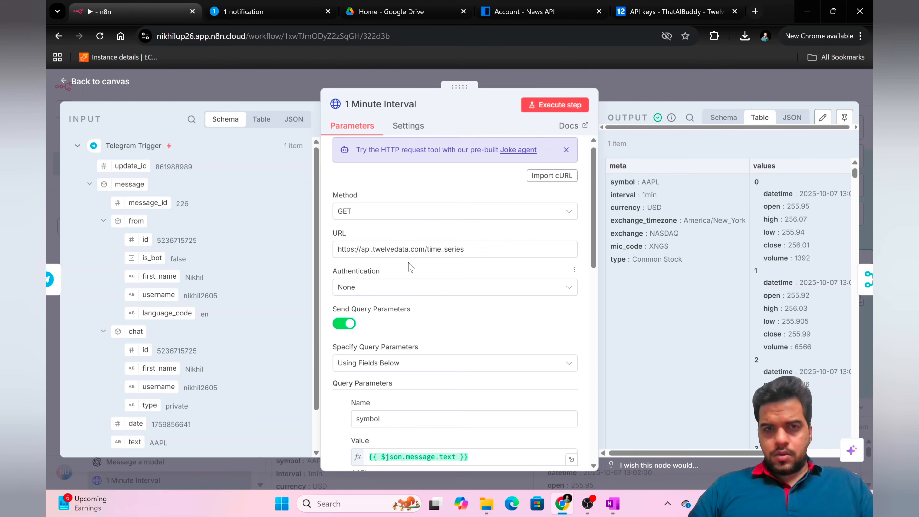
pyautogui.scroll(-3, 471, 267)
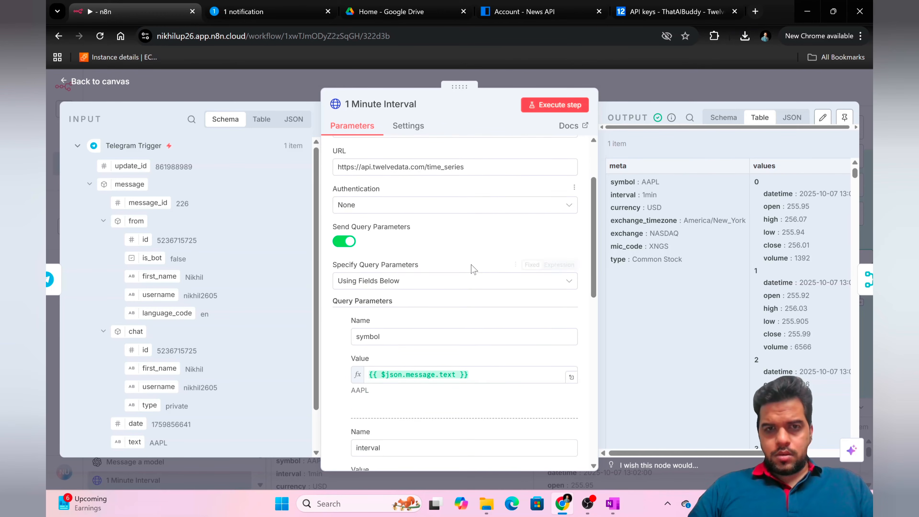
pyautogui.scroll(-4, 470, 278)
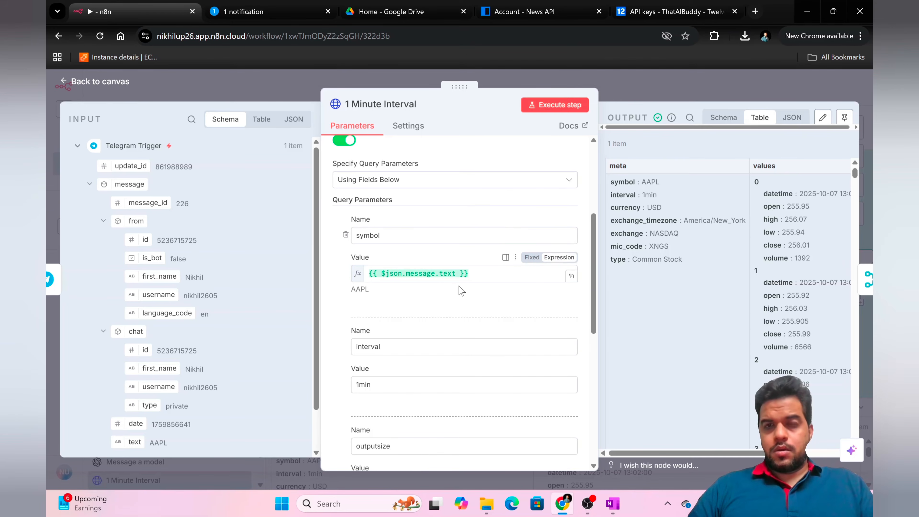
pyautogui.scroll(-1, 461, 289)
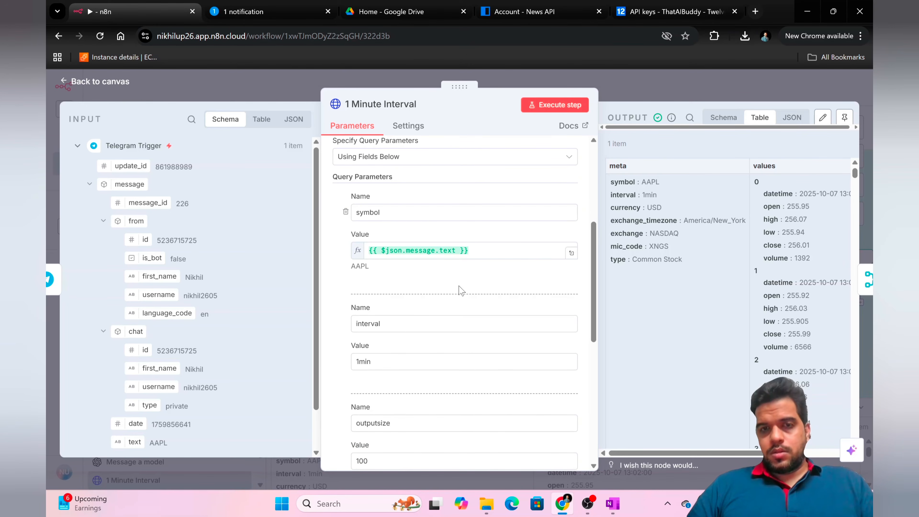
# Check the node's outputsize and apikey query parameters and the candle values in its output
pyautogui.scroll(-4, 460, 289)
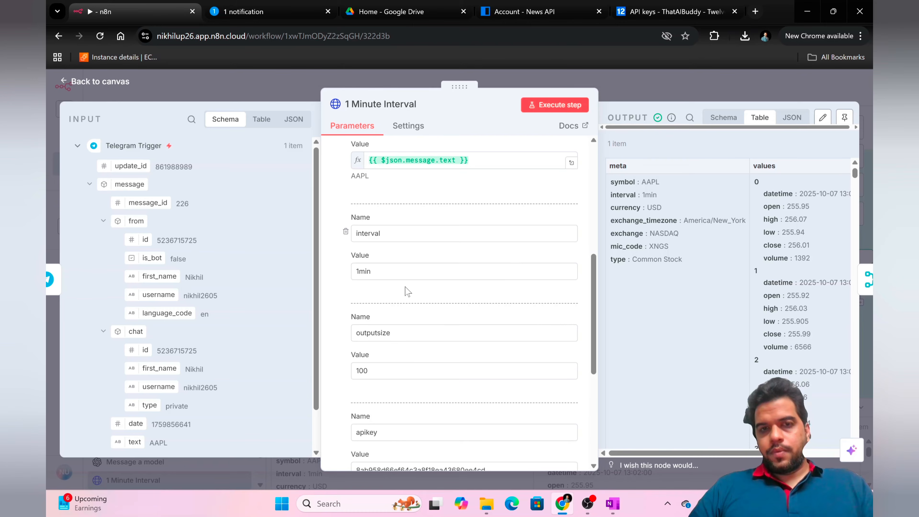
pyautogui.scroll(-1, 408, 291)
pyautogui.scroll(-1, 408, 291)
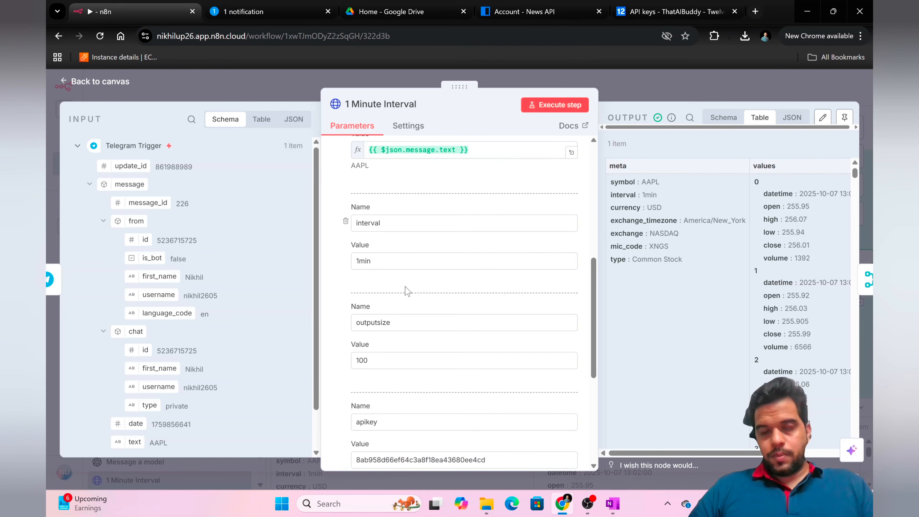
pyautogui.scroll(-3, 408, 291)
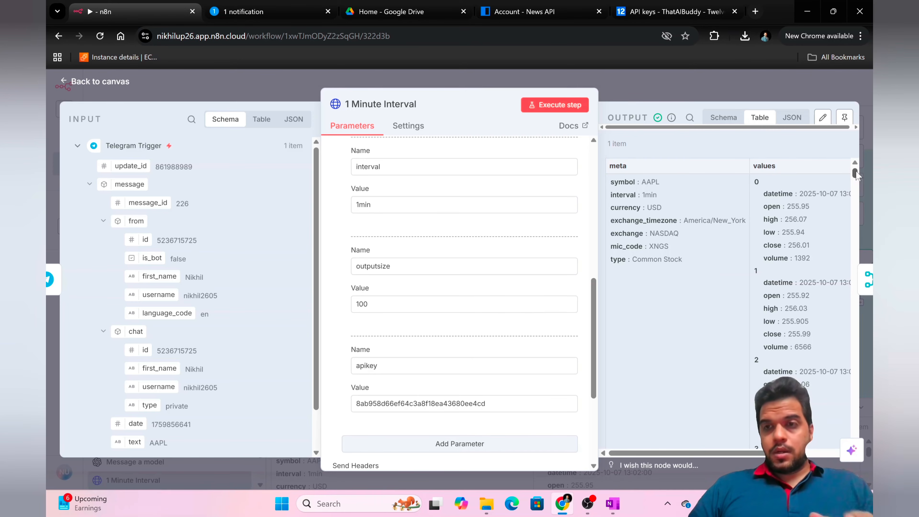
pyautogui.moveTo(855, 171)
pyautogui.mouseDown()
pyautogui.moveTo(856, 182)
pyautogui.moveTo(855, 170)
pyautogui.mouseUp()
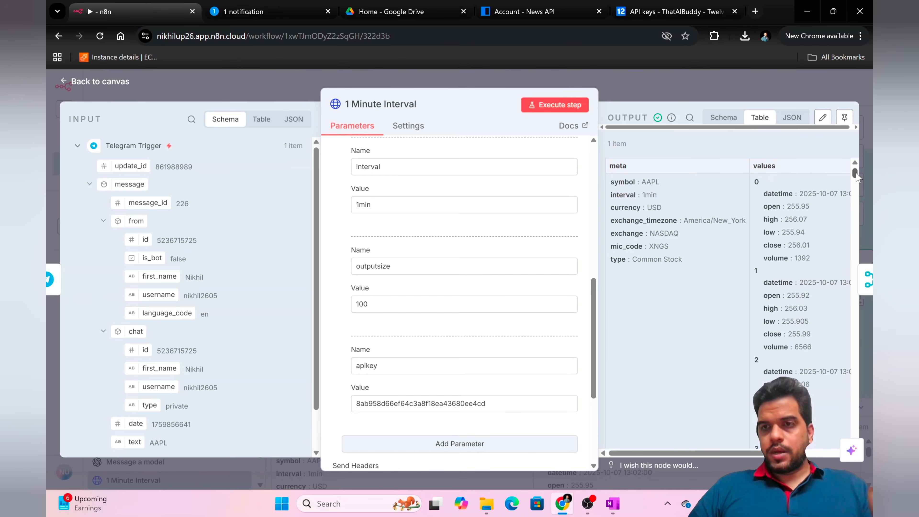
pyautogui.moveTo(855, 177); pyautogui.dragTo(820, 151)
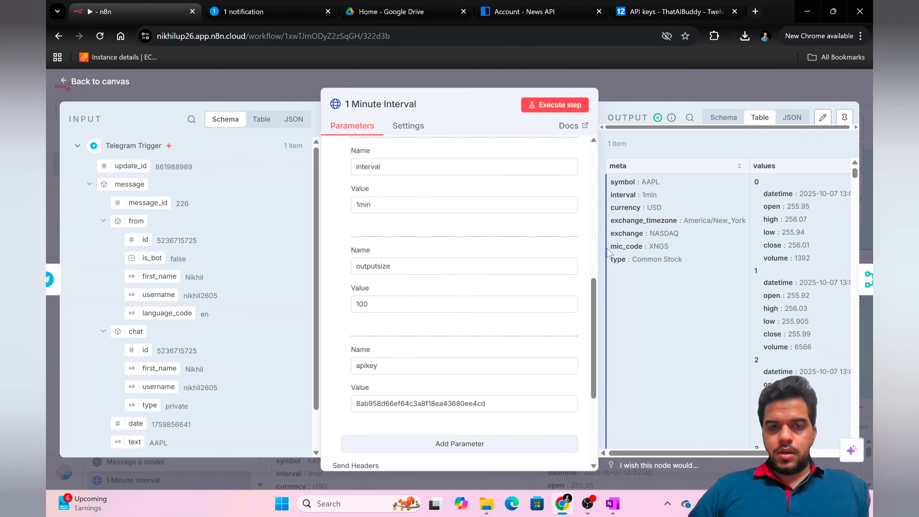
# Compare the node's apikey parameter with the secret key in Twelve Data, and check the node's remaining options
pyautogui.scroll(-2, 570, 288)
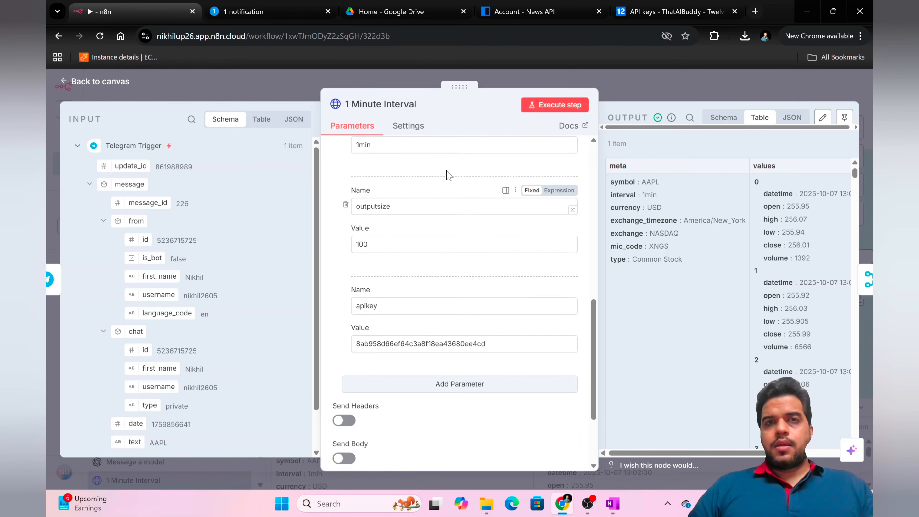
pyautogui.click(673, 12)
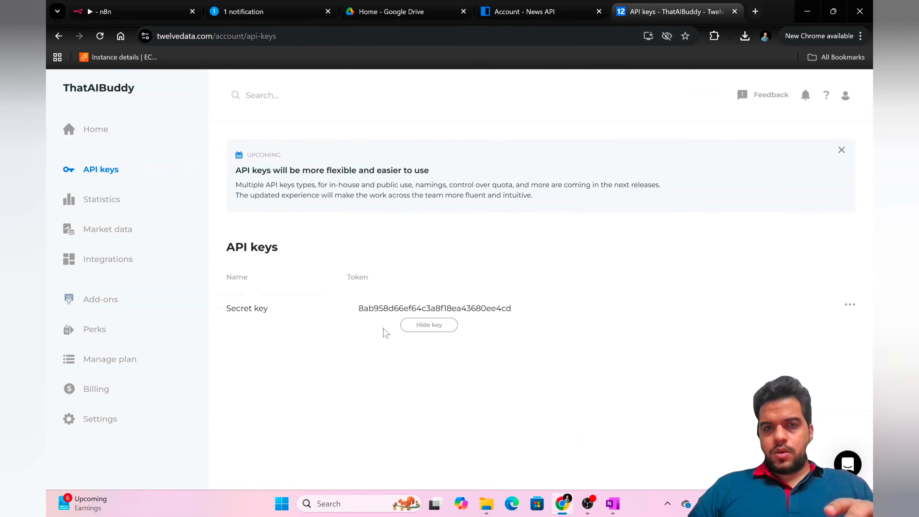
pyautogui.click(108, 11)
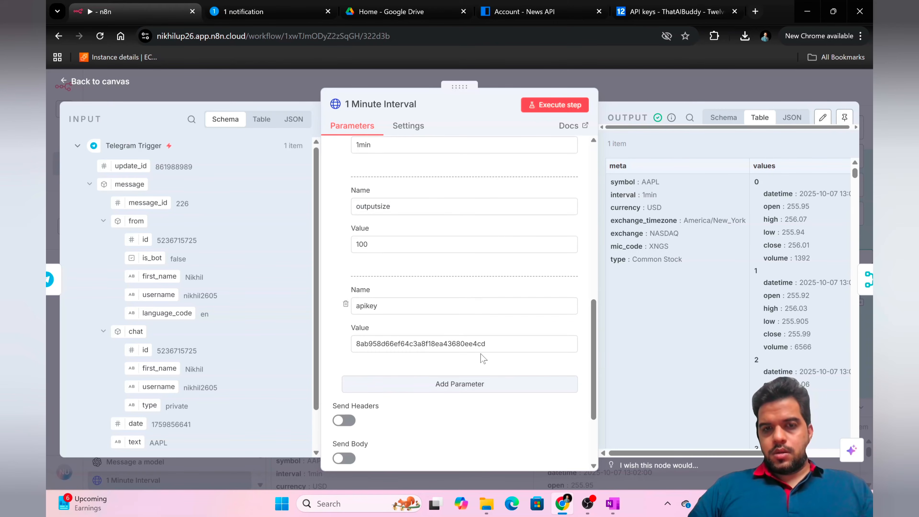
pyautogui.scroll(-3, 483, 358)
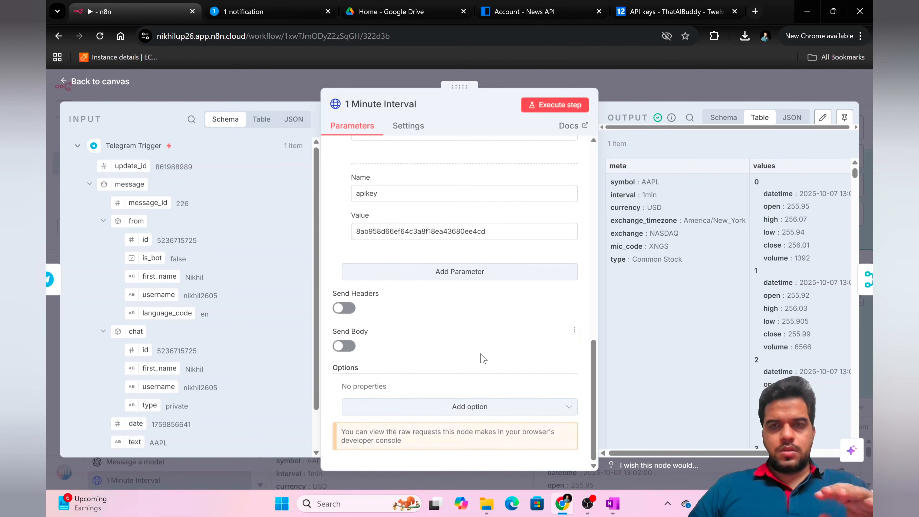
# Return to the workflow canvas and select the 15 Minutes Interval node to show its log output
pyautogui.click(628, 81)
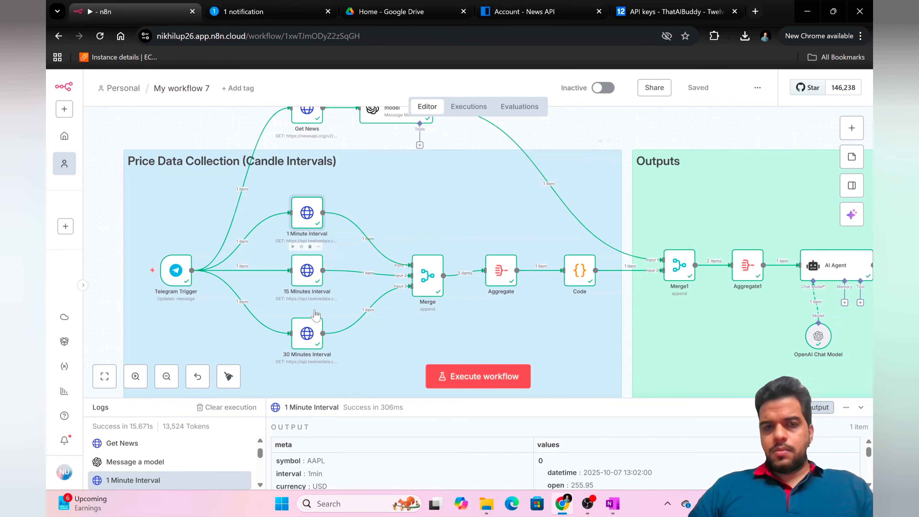
pyautogui.click(312, 275)
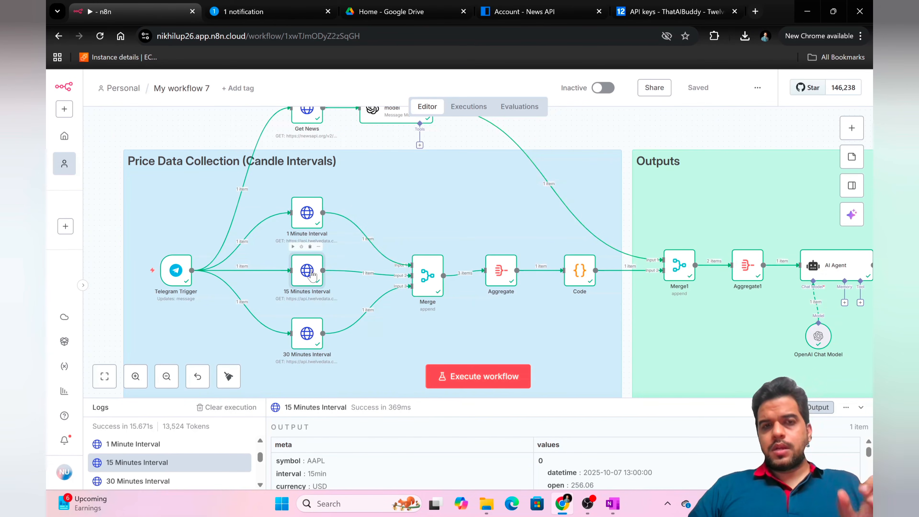
# Review the symbol, interval, outputsize and apikey query parameters of the 15 Minutes Interval node, and return to the canvas
pyautogui.doubleClick(312, 274)
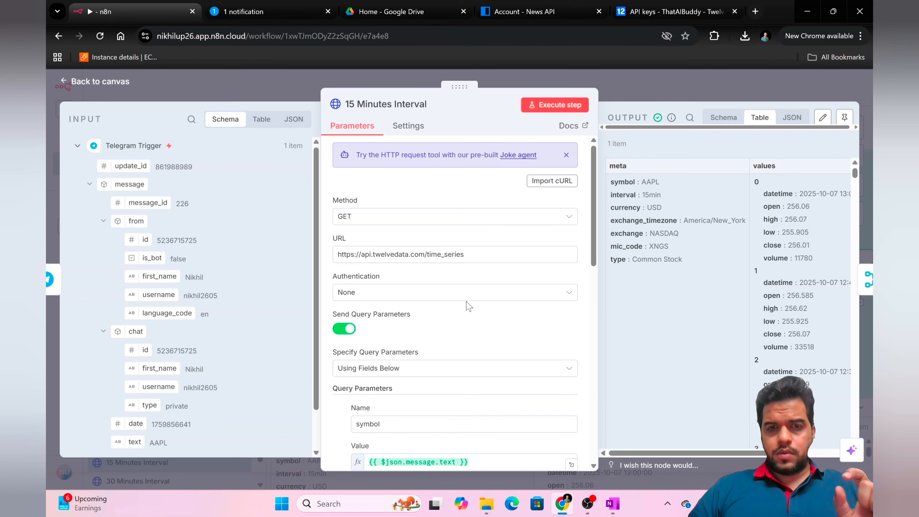
pyautogui.scroll(-6, 469, 306)
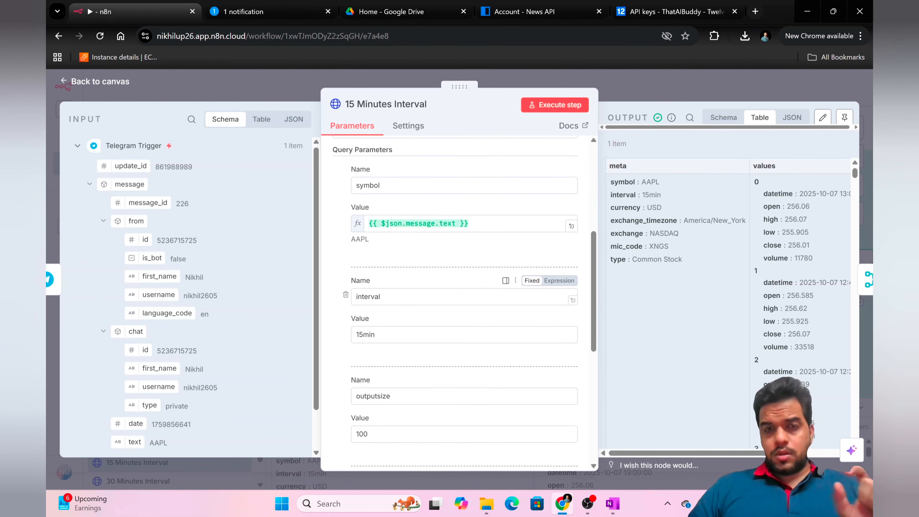
pyautogui.scroll(-1, 391, 314)
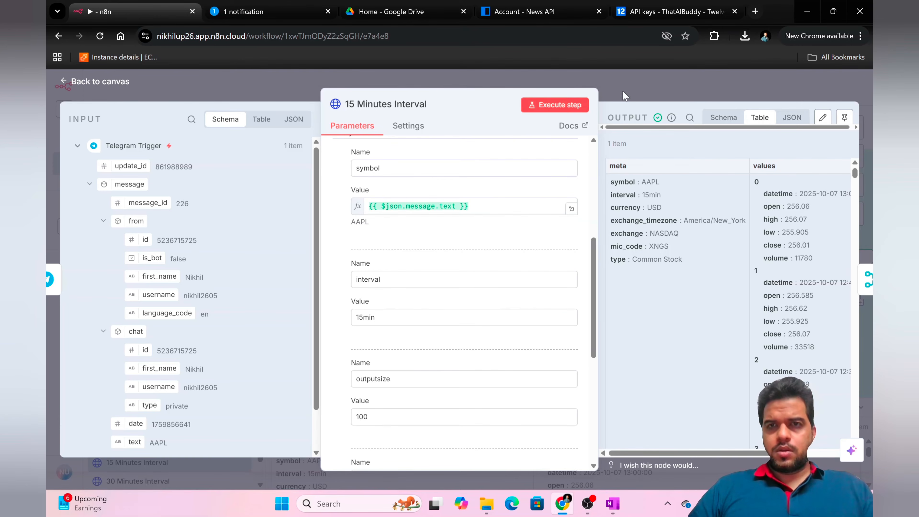
pyautogui.scroll(-5, 482, 334)
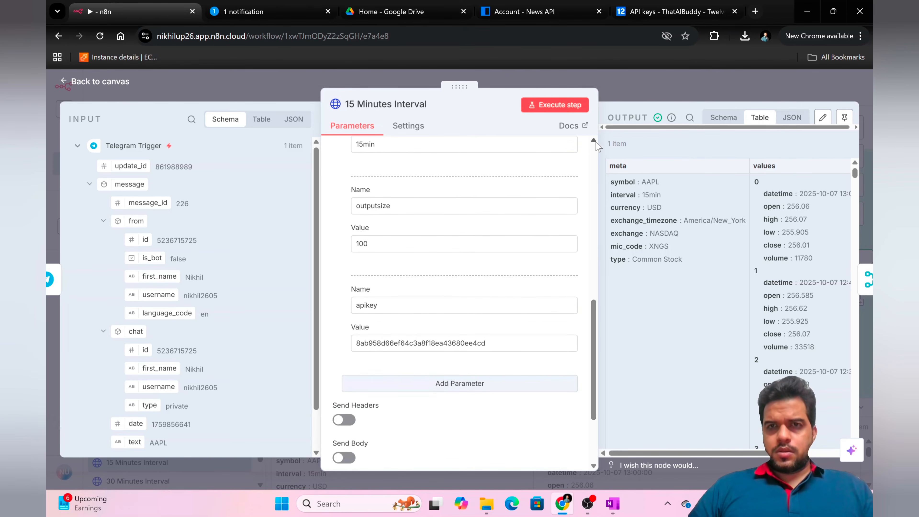
pyautogui.click(628, 85)
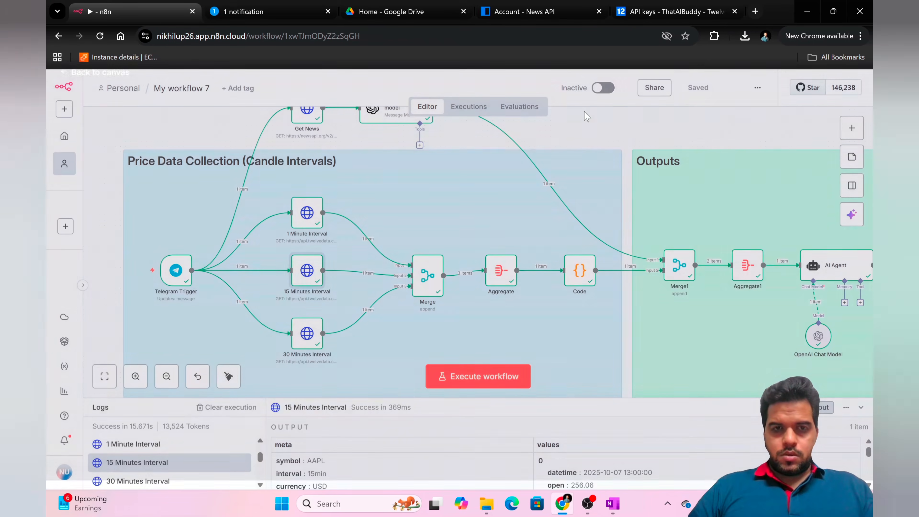
# Check the query parameters of the 30 Minutes Interval node, including its interval and outputsize, and close the node
pyautogui.click(311, 338)
pyautogui.doubleClick(311, 338)
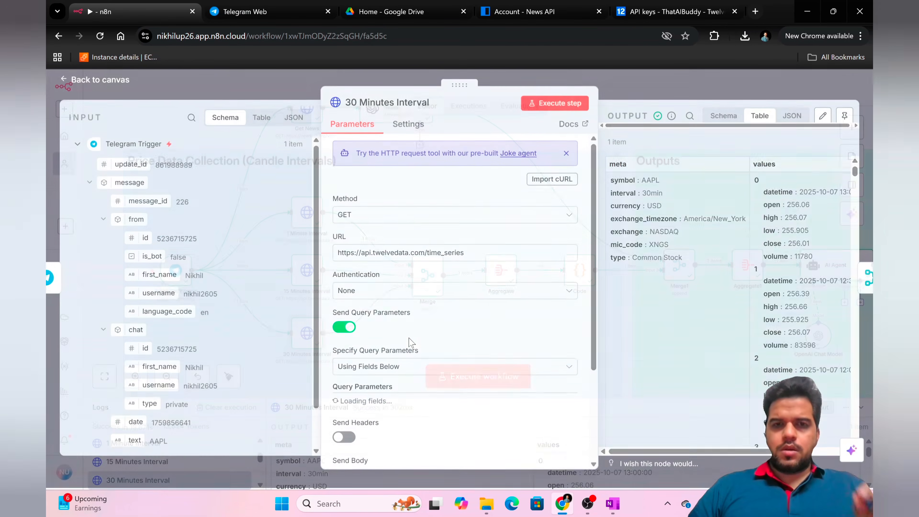
pyautogui.scroll(-5, 434, 339)
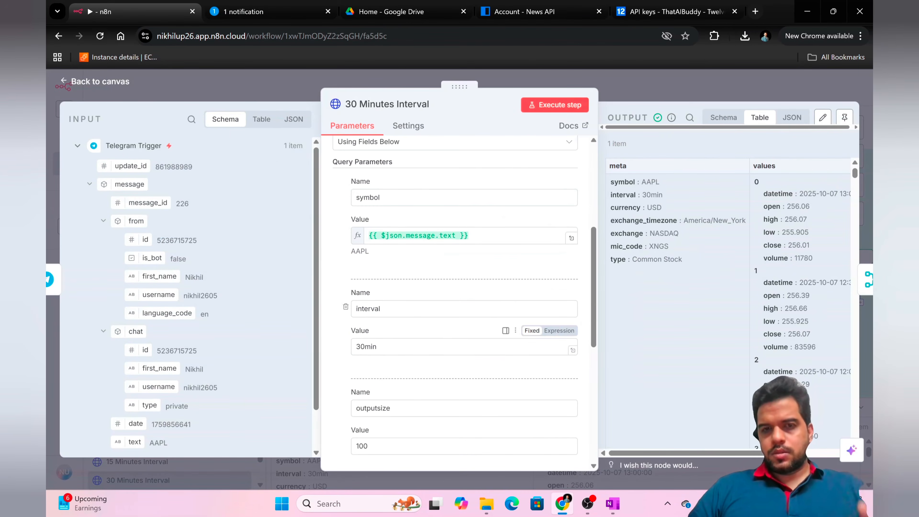
pyautogui.click(638, 84)
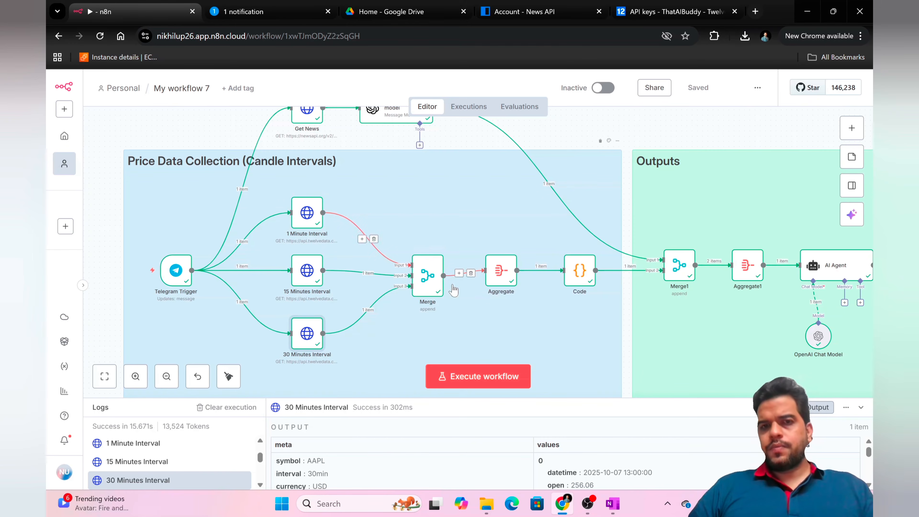
# Check the Aggregate node's settings and output, and compare the candle columns for each timeframe in the Code node's output
pyautogui.doubleClick(505, 276)
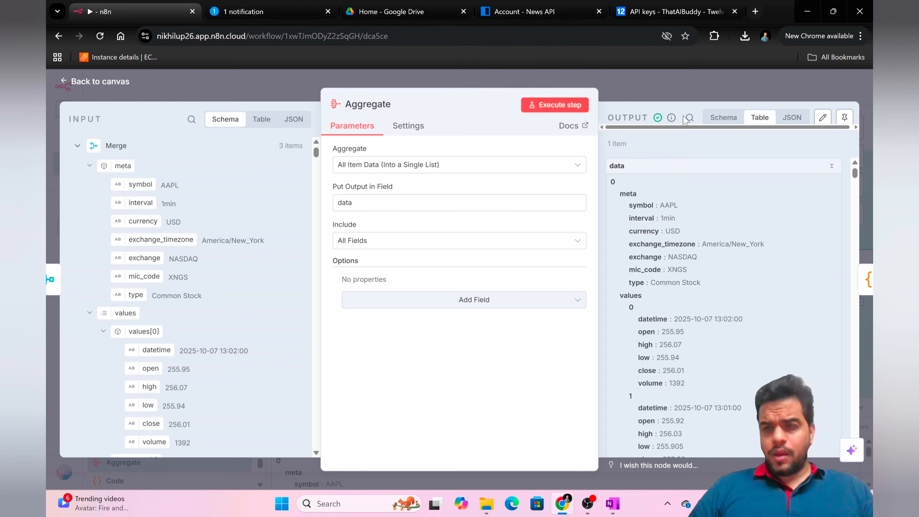
pyautogui.click(684, 88)
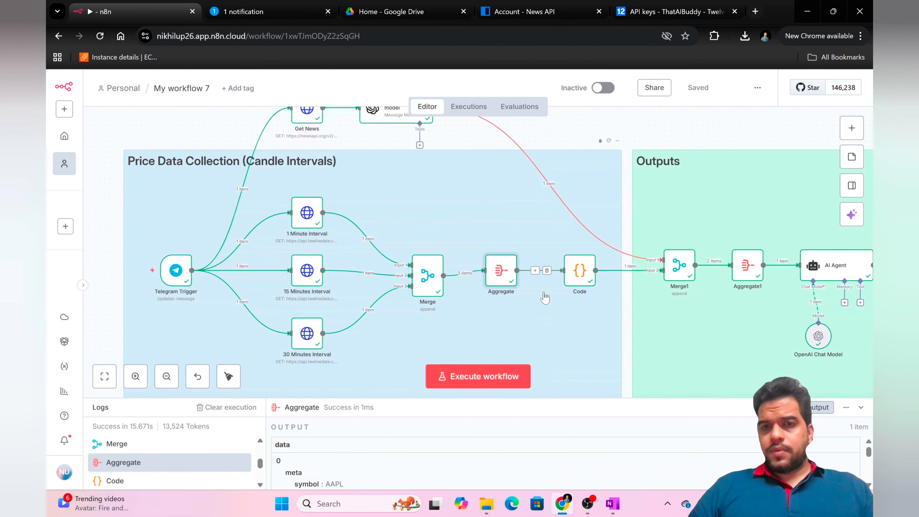
pyautogui.doubleClick(579, 273)
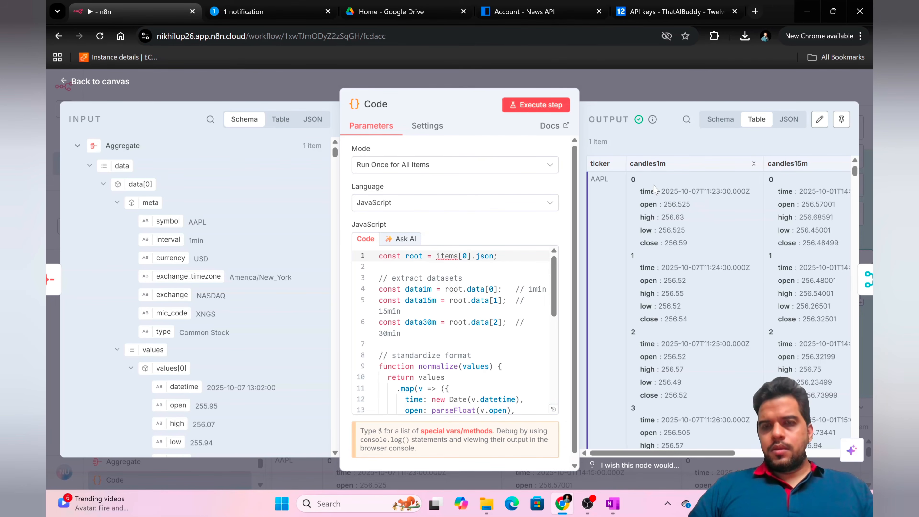
pyautogui.hscroll(4, 741, 199)
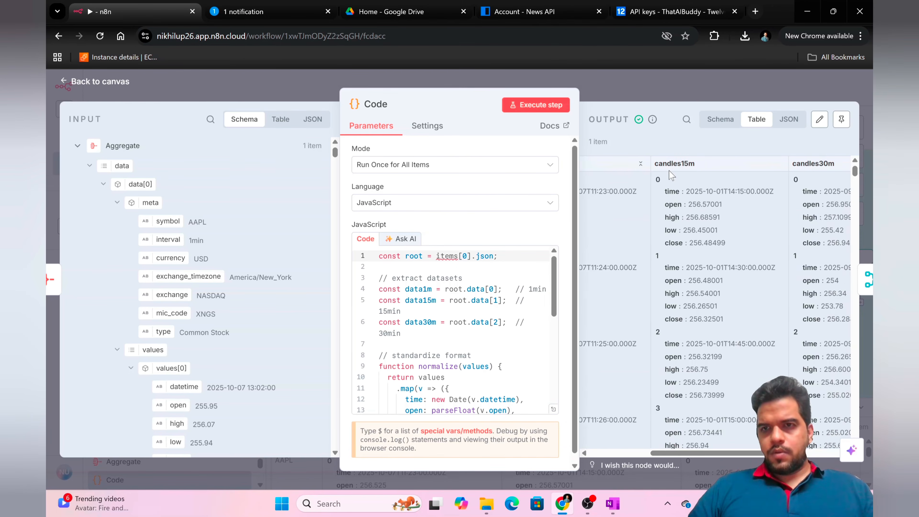
pyautogui.hscroll(-4, 742, 200)
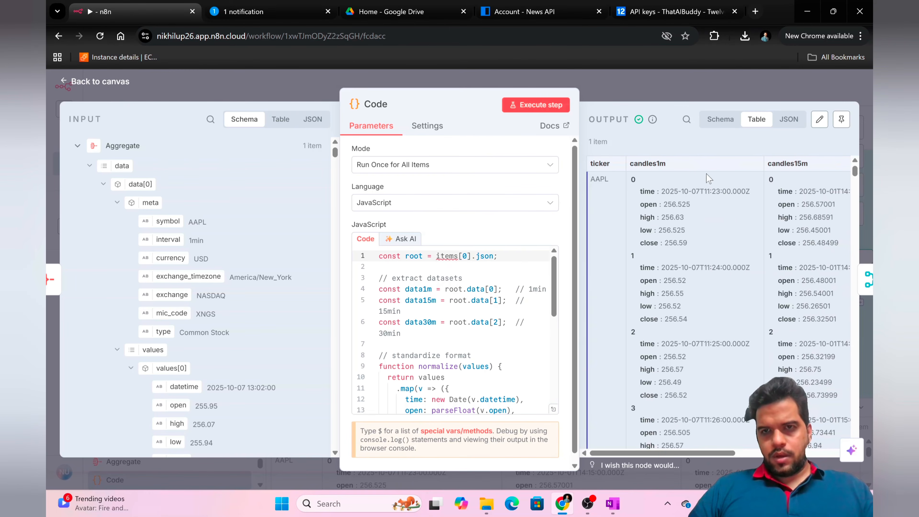
# Examine the Code node's candle entries down to the end of the list for all timeframes, and return to the canvas
pyautogui.scroll(-3, 736, 353)
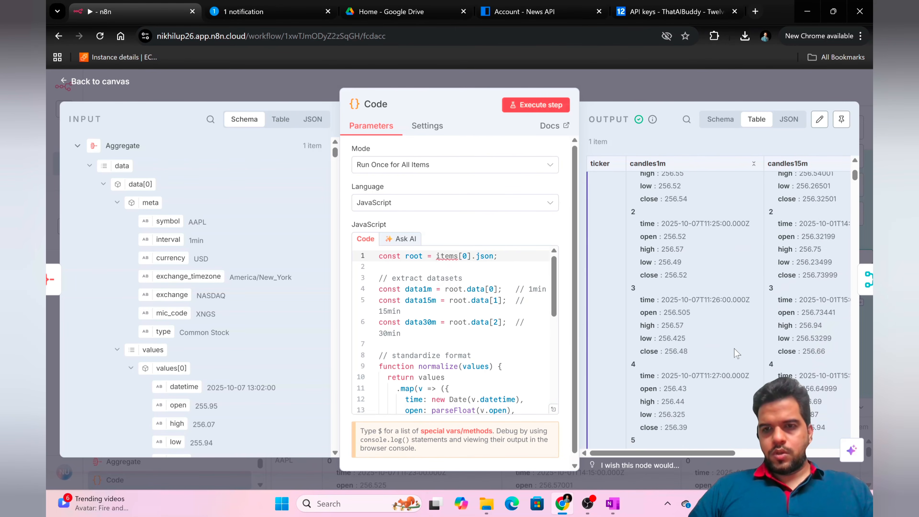
pyautogui.scroll(-2, 735, 353)
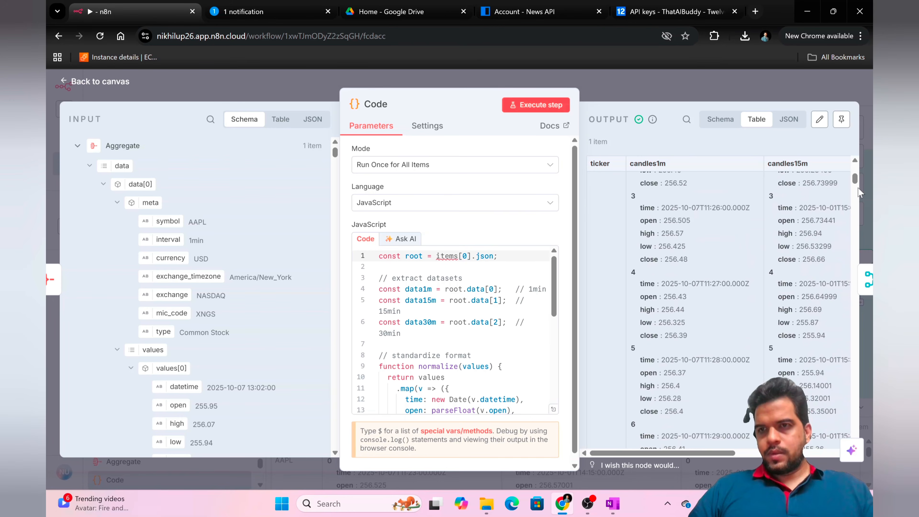
pyautogui.moveTo(854, 179); pyautogui.dragTo(834, 451)
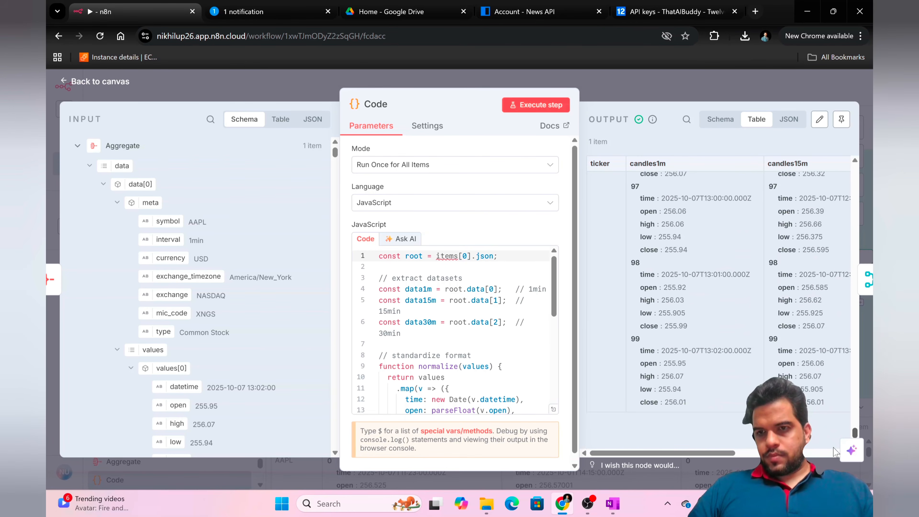
pyautogui.hscroll(5, 834, 451)
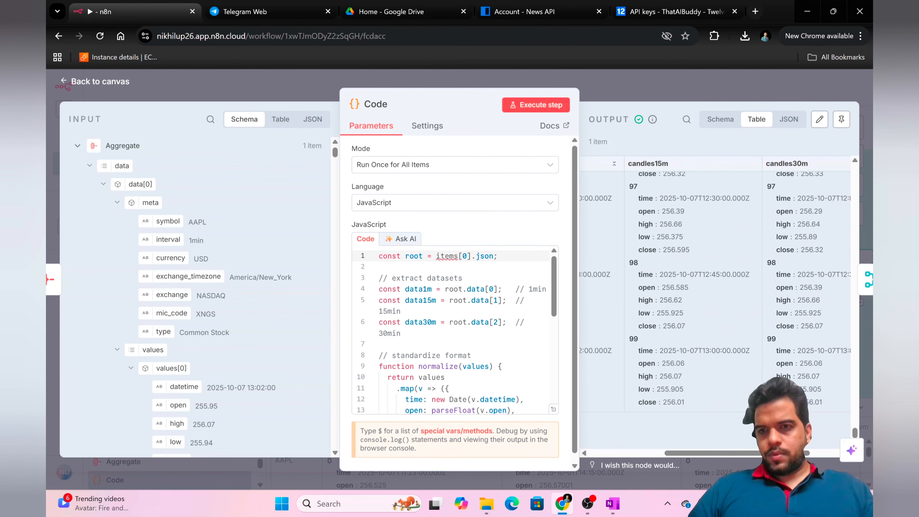
pyautogui.click(687, 90)
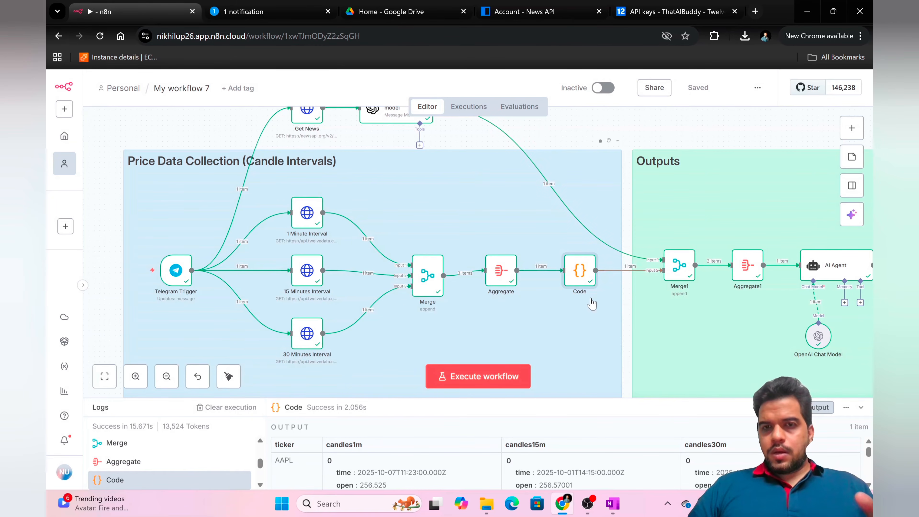
# Open the Message a model node that feeds Merge1 and review the short-term sentiment in its output
pyautogui.hscroll(3, 596, 311)
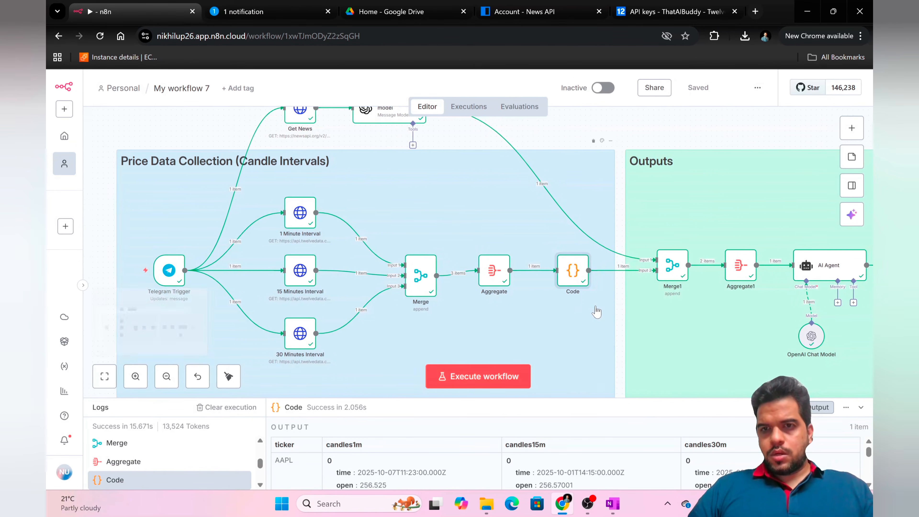
pyautogui.scroll(2, 596, 312)
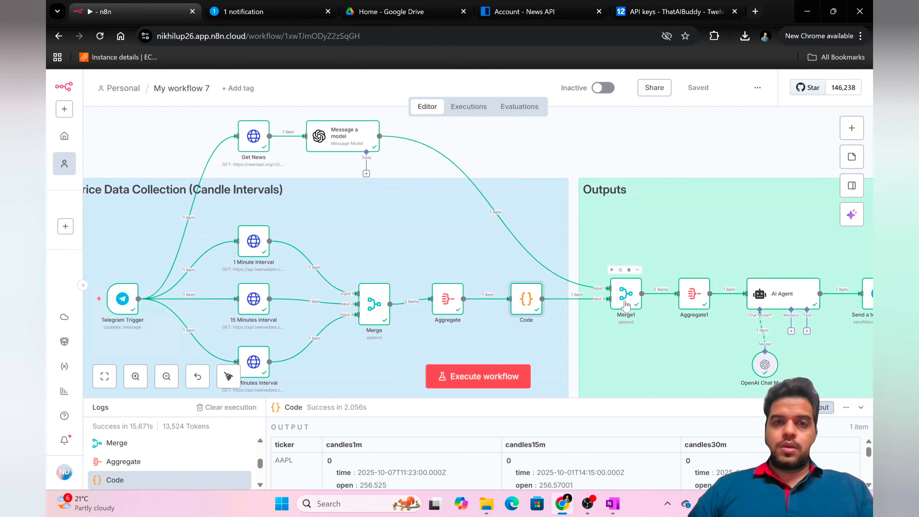
pyautogui.moveTo(494, 211)
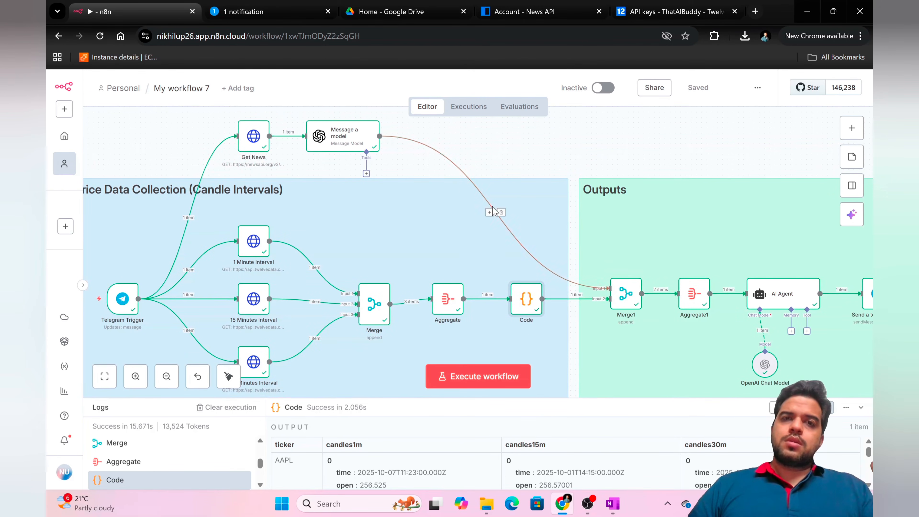
pyautogui.doubleClick(365, 142)
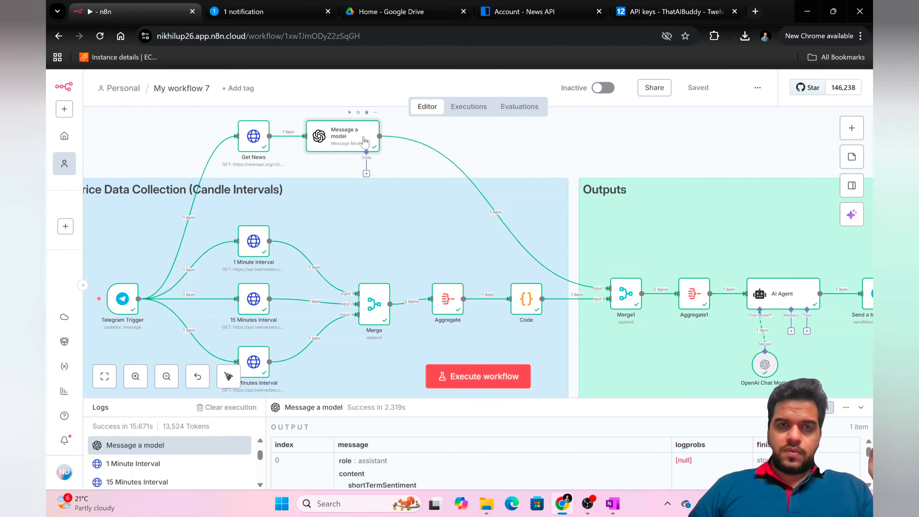
pyautogui.hscroll(3, 675, 323)
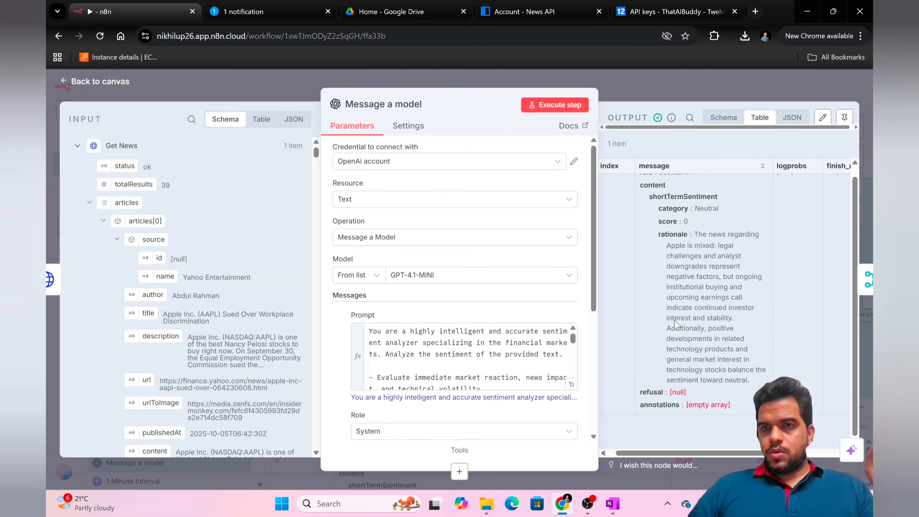
pyautogui.hscroll(-3, 673, 321)
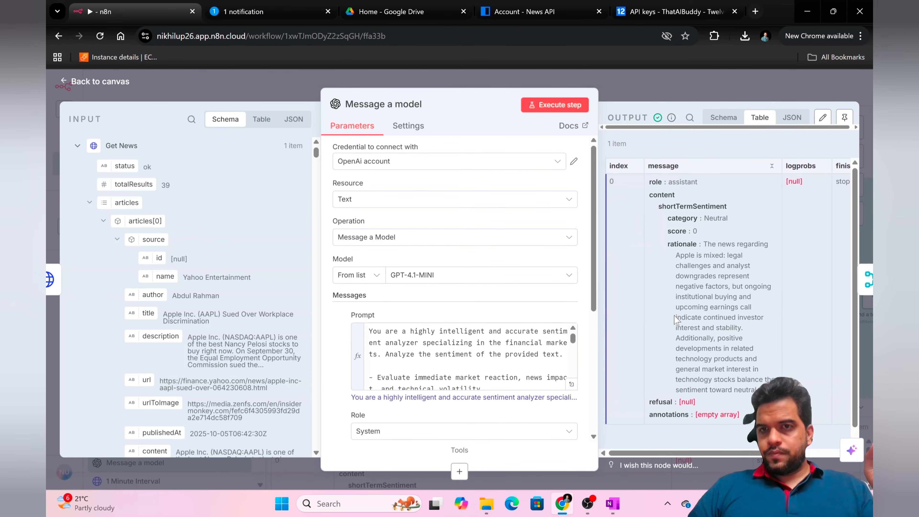
pyautogui.scroll(-1, 727, 229)
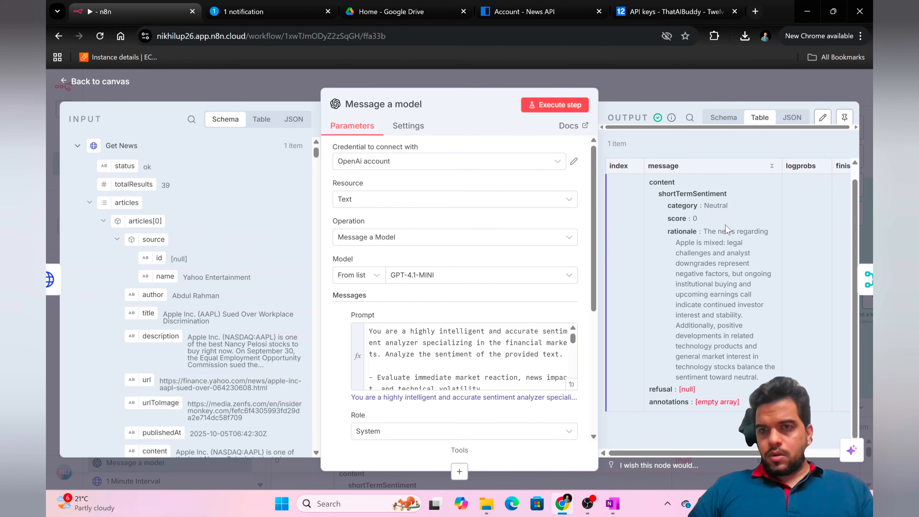
# Show the Message a model output as JSON, read the sentiment rationale, and return to the canvas
pyautogui.click(779, 122)
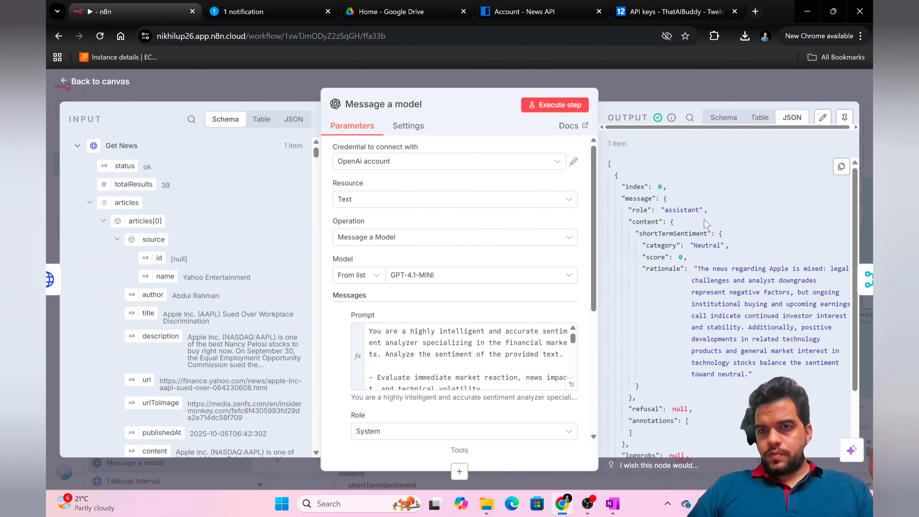
pyautogui.scroll(-2, 734, 289)
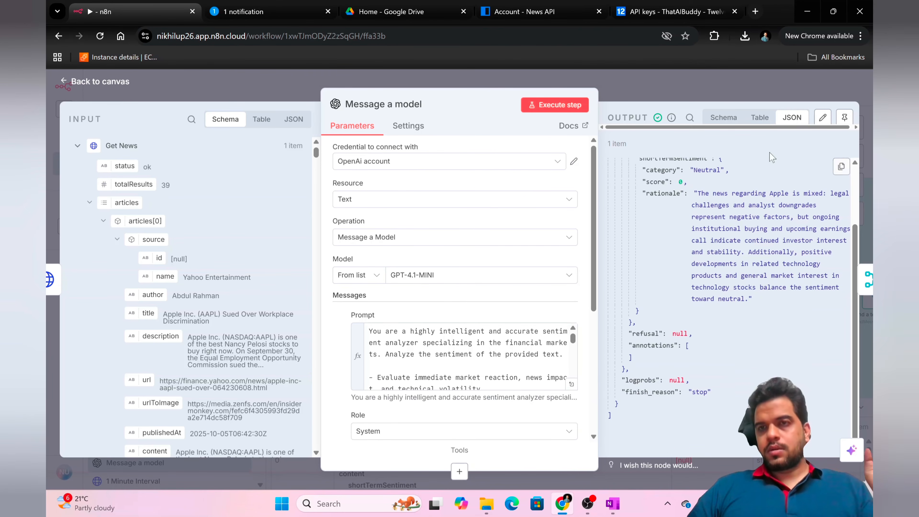
pyautogui.click(717, 79)
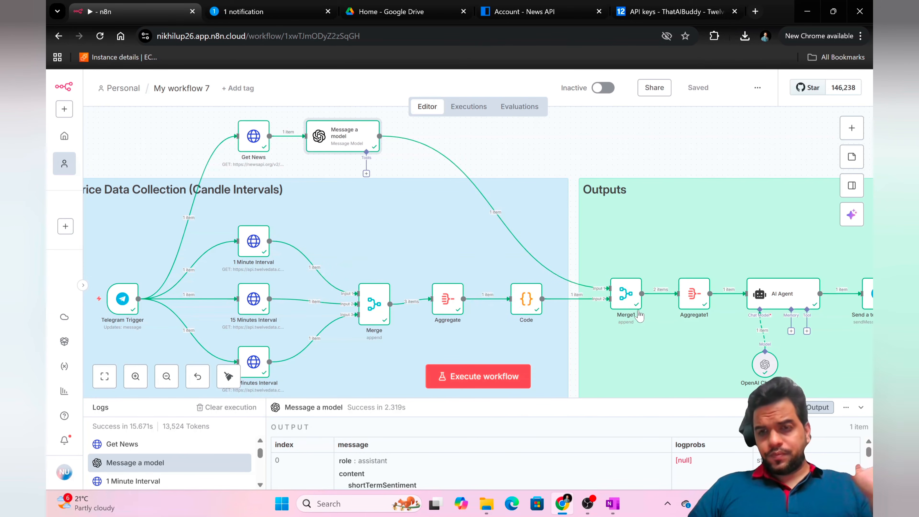
# Open the AI Agent node in the Outputs section and expand its user message prompt in the expression editor
pyautogui.hscroll(1, 662, 318)
pyautogui.hscroll(6, 662, 319)
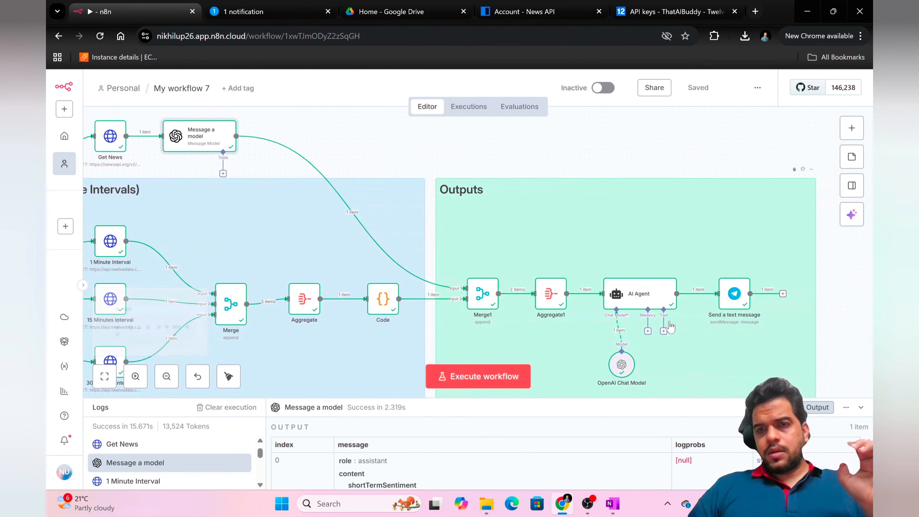
pyautogui.click(648, 296)
pyautogui.doubleClick(647, 296)
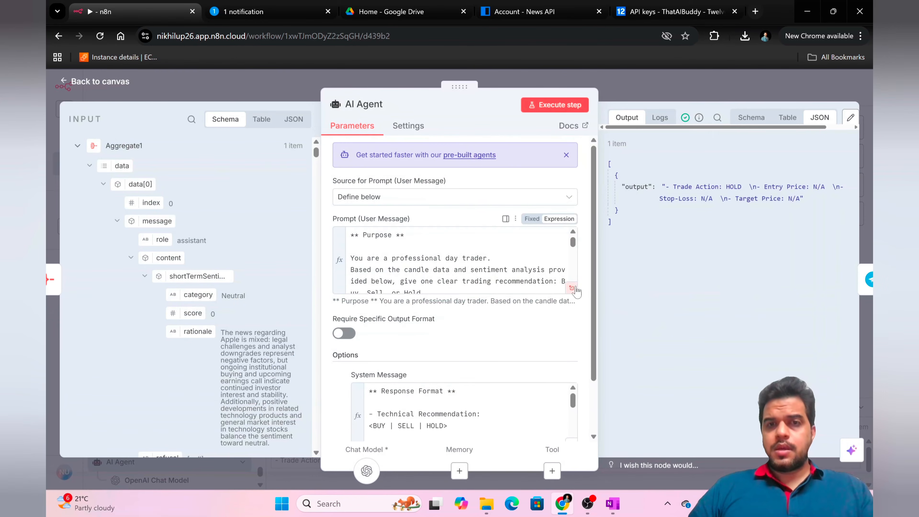
pyautogui.click(572, 288)
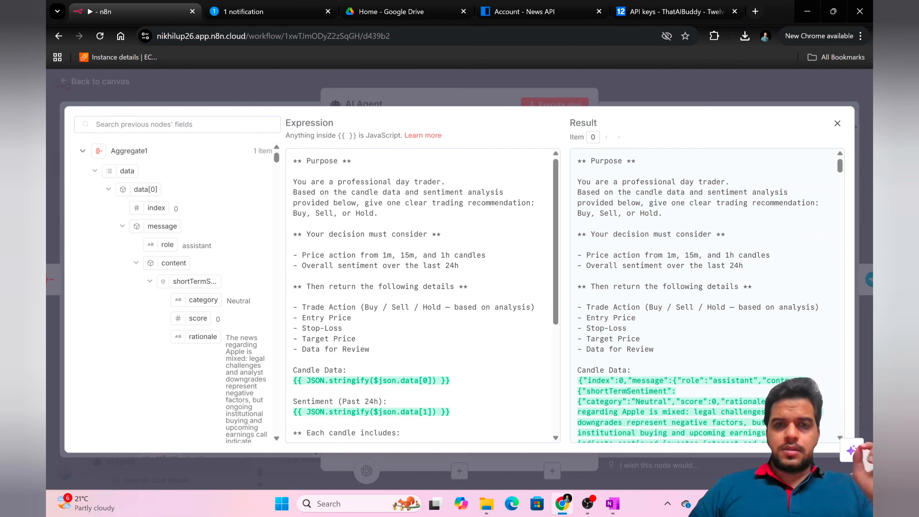
# Read the AI Agent prompt from the decision criteria to its end, highlighting the Trade Action, Entry Price, Stop-Loss and Target Price output lines
pyautogui.scroll(-1, 422, 294)
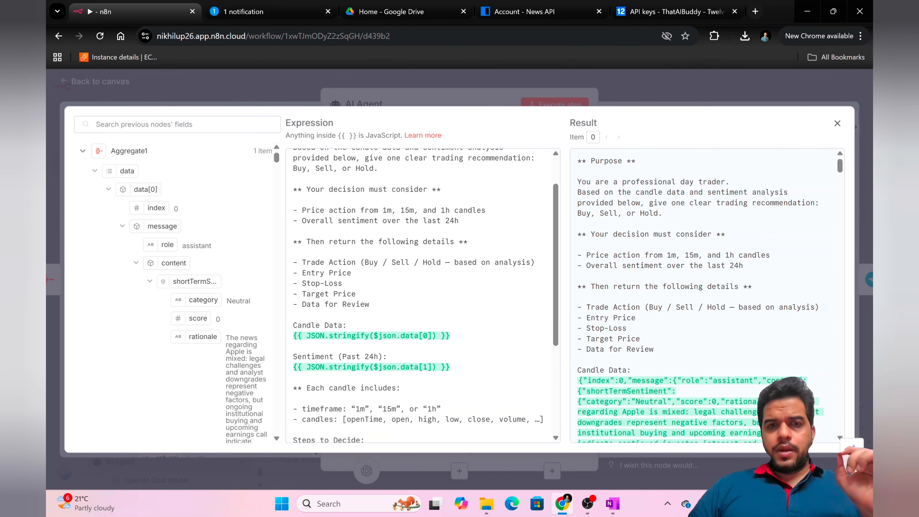
pyautogui.scroll(-1, 423, 295)
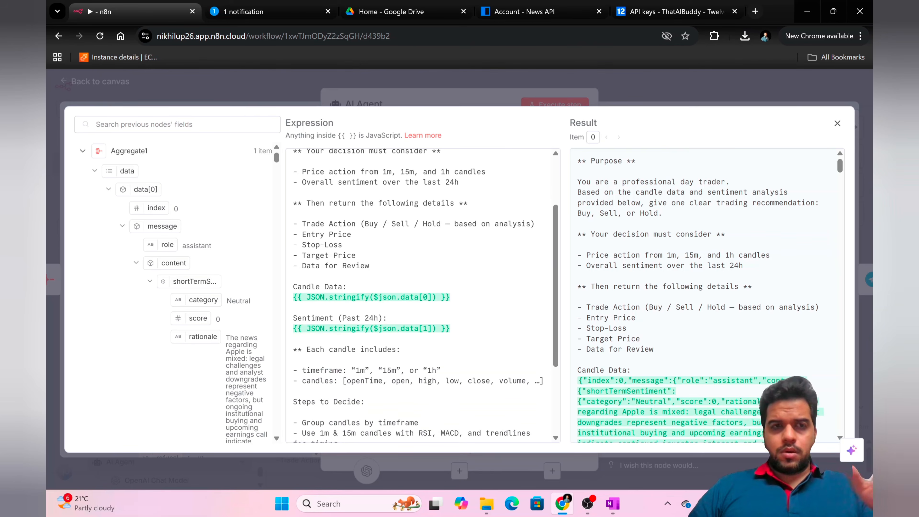
pyautogui.scroll(-1, 184, 294)
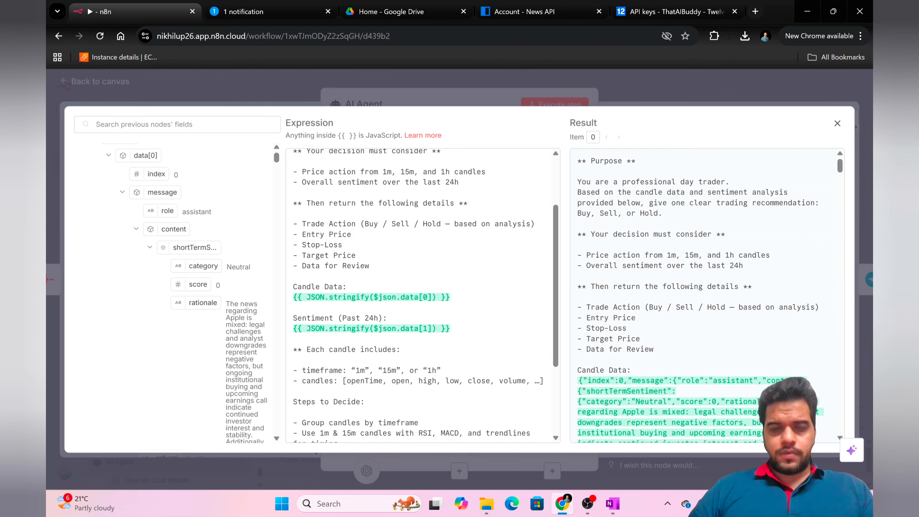
pyautogui.scroll(-1, 423, 295)
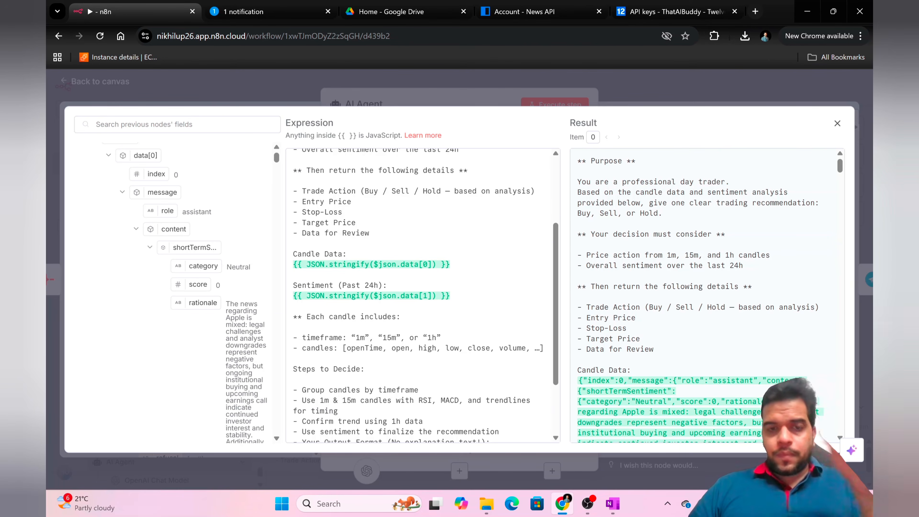
pyautogui.scroll(-2, 423, 295)
pyautogui.scroll(-2, 422, 295)
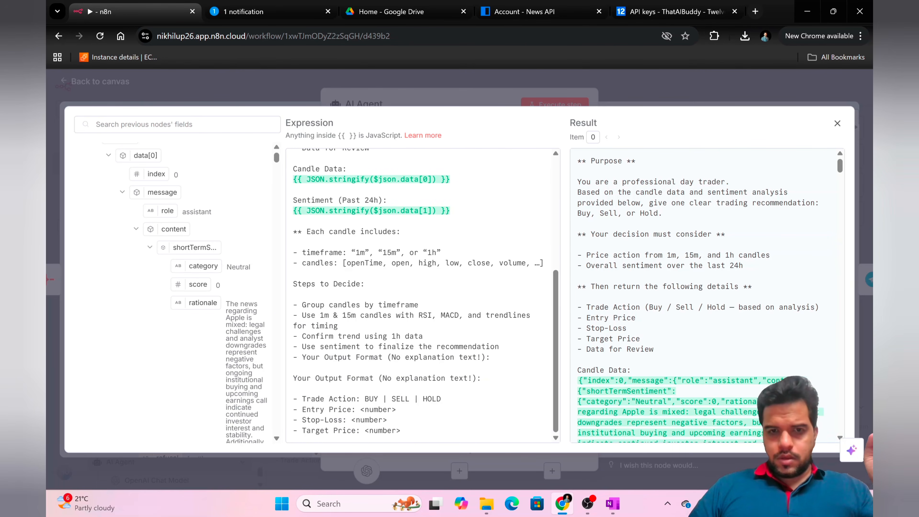
pyautogui.moveTo(401, 430); pyautogui.dragTo(310, 398)
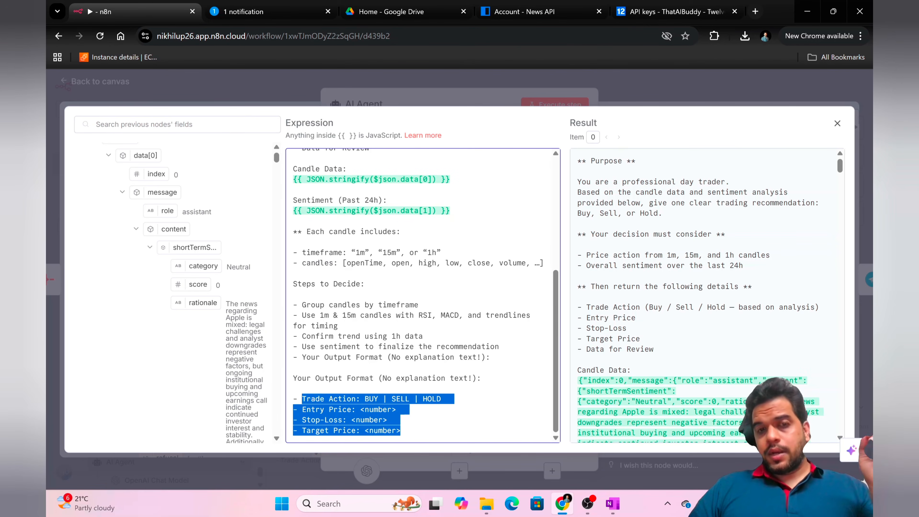
pyautogui.click(395, 420)
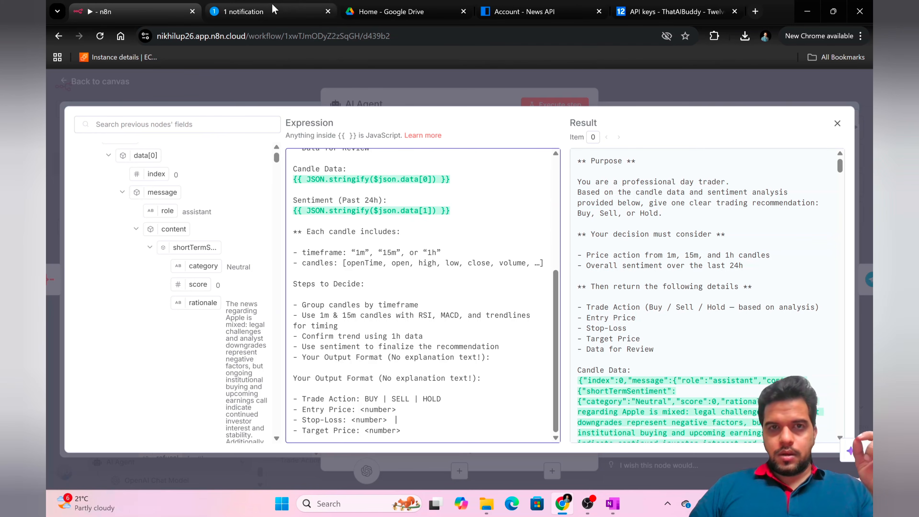
# Check the bot's trade replies in Telegram Web, return to the n8n workflow, and close the AI Agent prompt editor and node
pyautogui.click(269, 11)
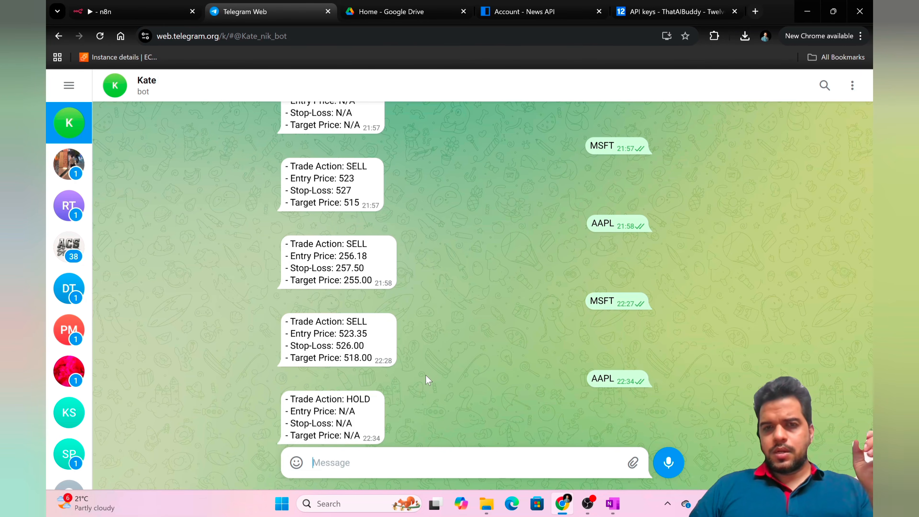
pyautogui.click(129, 15)
pyautogui.click(286, 90)
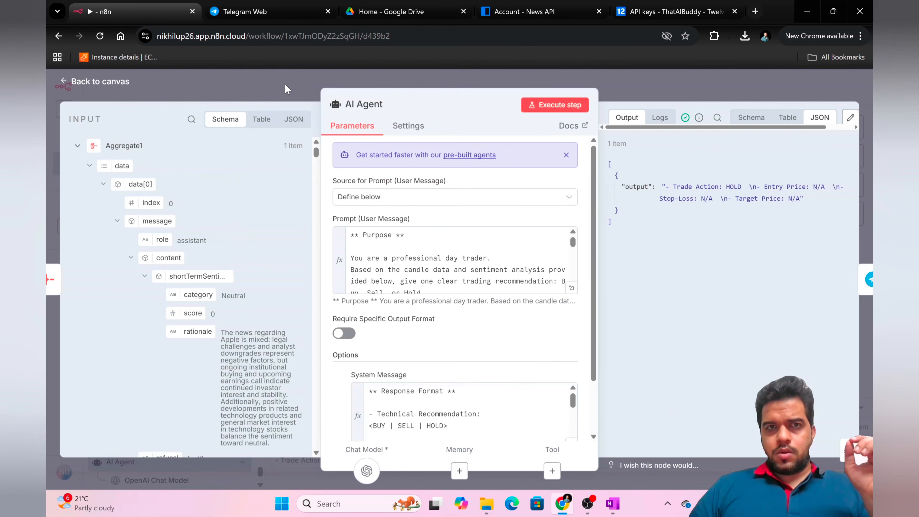
pyautogui.click(283, 84)
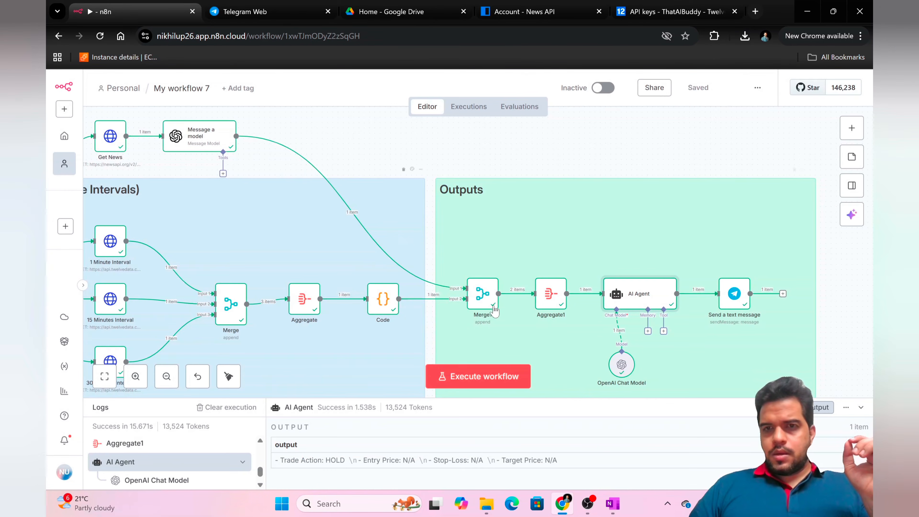
# Open the OpenAI Chat Model node attached to the AI Agent and view its OpenAi account credential
pyautogui.scroll(-1, 499, 316)
pyautogui.scroll(-1, 500, 316)
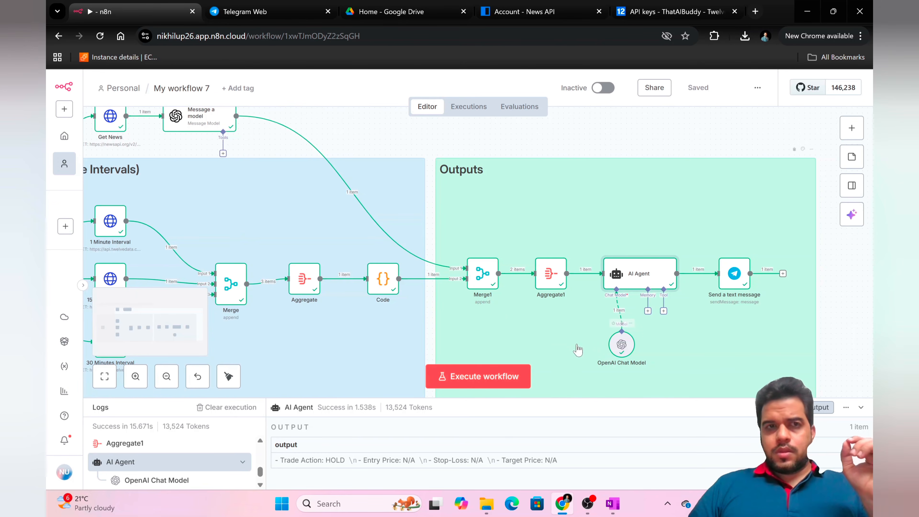
pyautogui.scroll(-2, 575, 347)
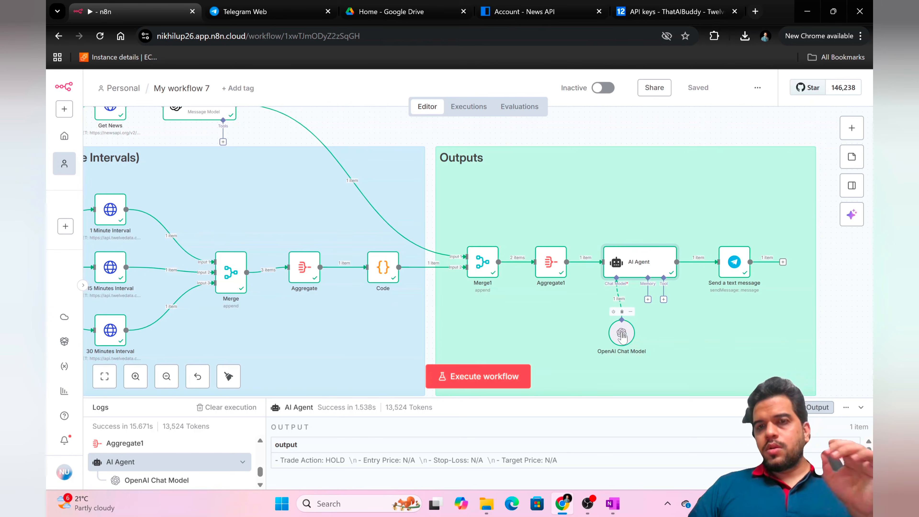
pyautogui.doubleClick(622, 336)
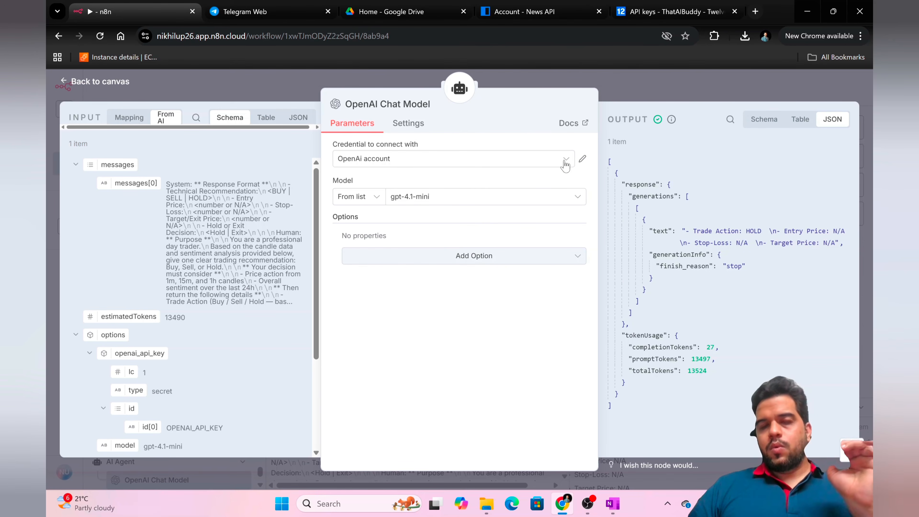
pyautogui.click(582, 160)
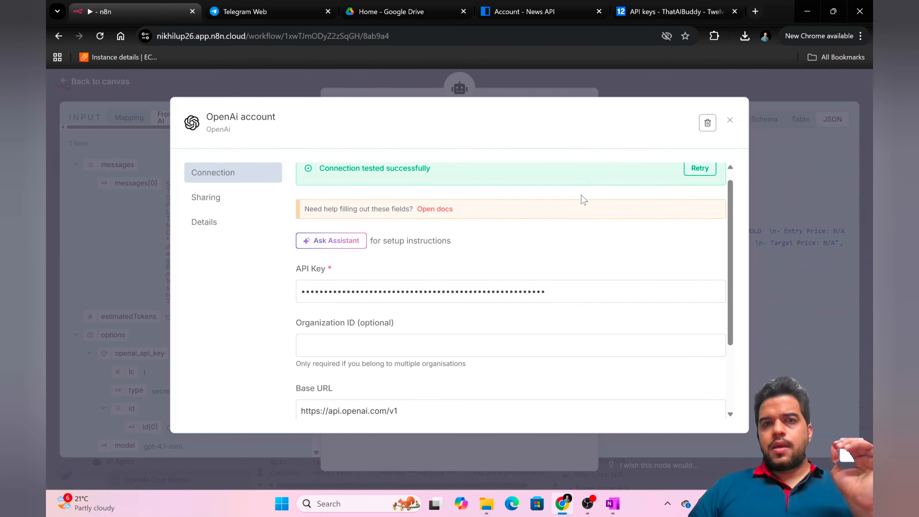
# Search for "openai platform" in a new browser tab and open the OpenAI Platform site
pyautogui.click(754, 12)
pyautogui.write('openi')
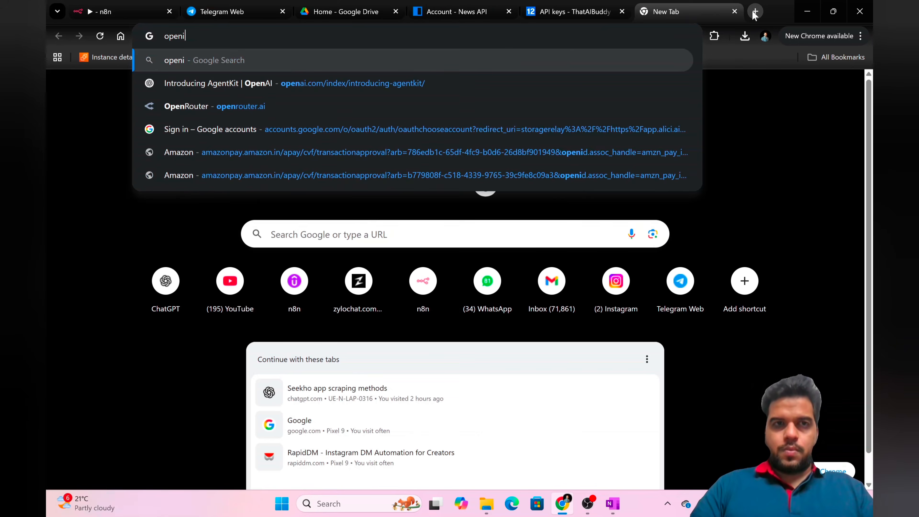
pyautogui.press('BackSpace')
pyautogui.write('ai')
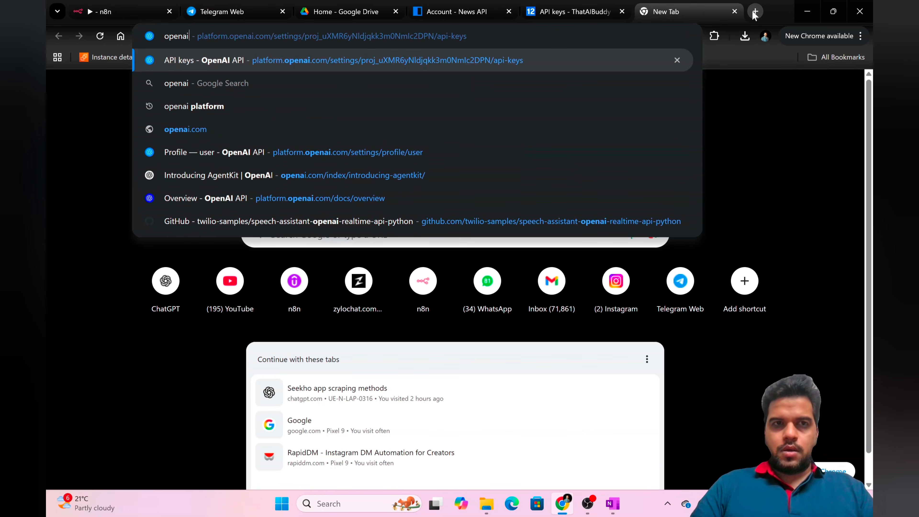
pyautogui.write(' platform')
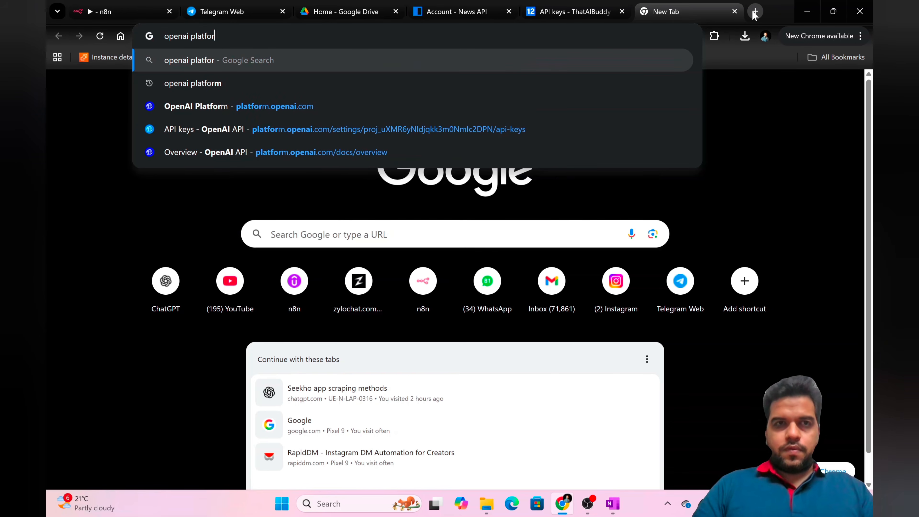
pyautogui.press('Return')
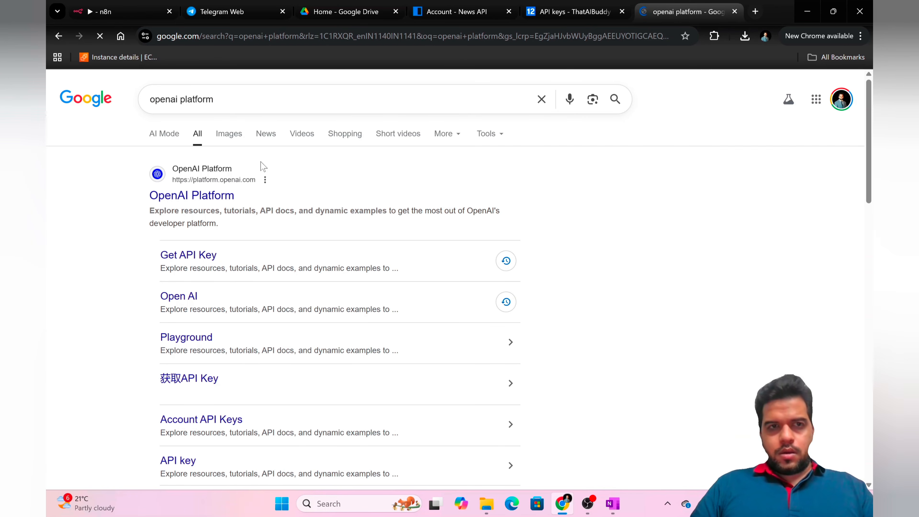
pyautogui.click(198, 195)
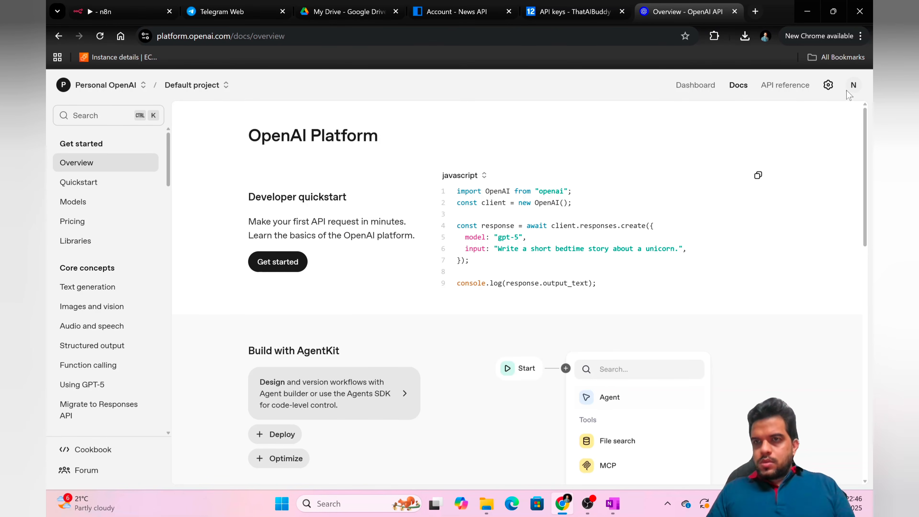
# Open the OpenAI profile settings and show the organization's API keys page
pyautogui.click(853, 85)
pyautogui.click(768, 177)
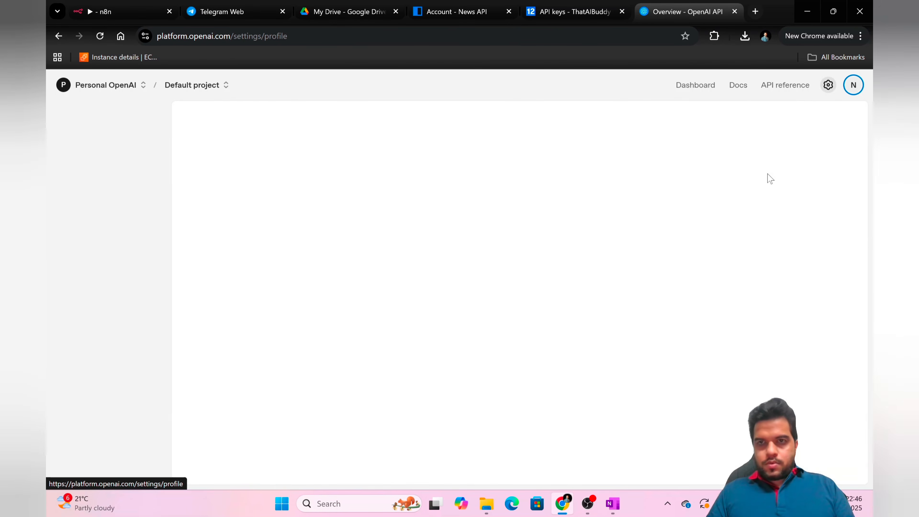
pyautogui.click(101, 205)
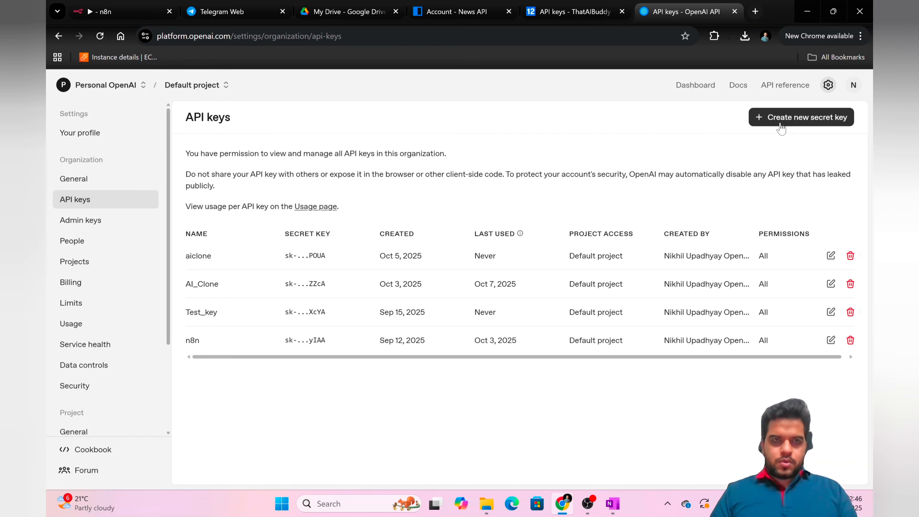
# Return to n8n, close the OpenAi account credential and the OpenAI Chat Model node, and go back to the canvas
pyautogui.click(137, 15)
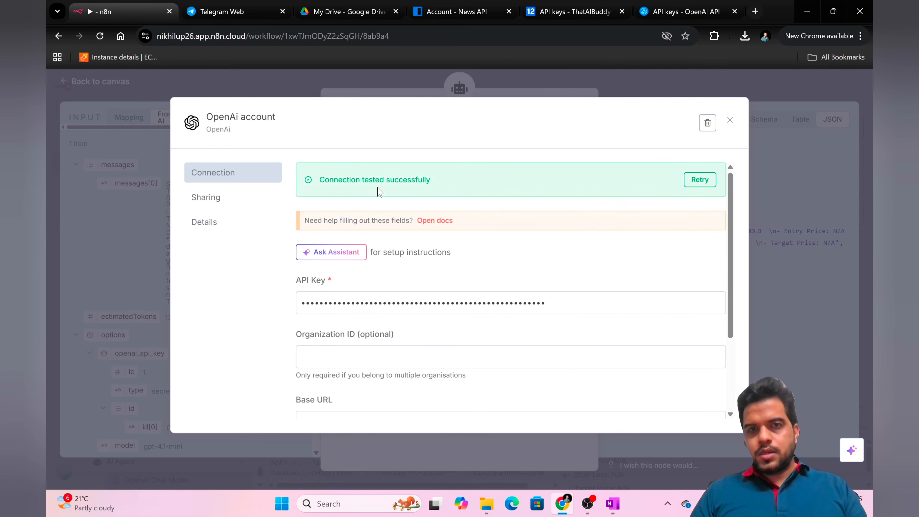
pyautogui.click(730, 120)
pyautogui.click(708, 85)
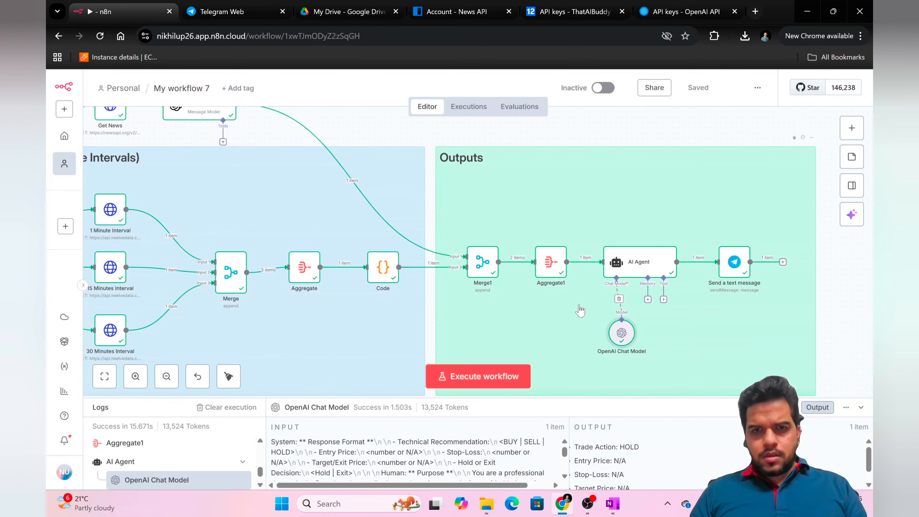
# Open the Message a model node under News Processing, view its OpenAi account credential, and return to the canvas
pyautogui.hscroll(-1, 579, 310)
pyautogui.click(166, 376)
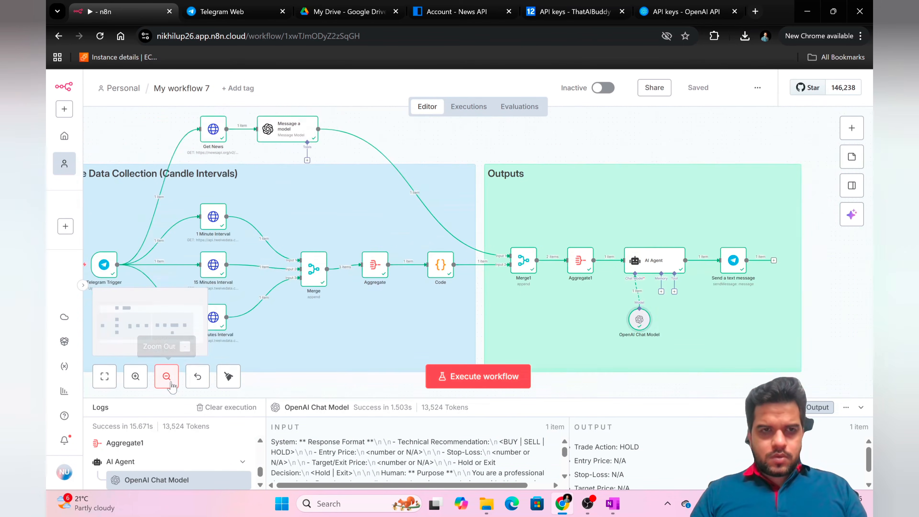
pyautogui.click(166, 376)
pyautogui.scroll(-3, 299, 342)
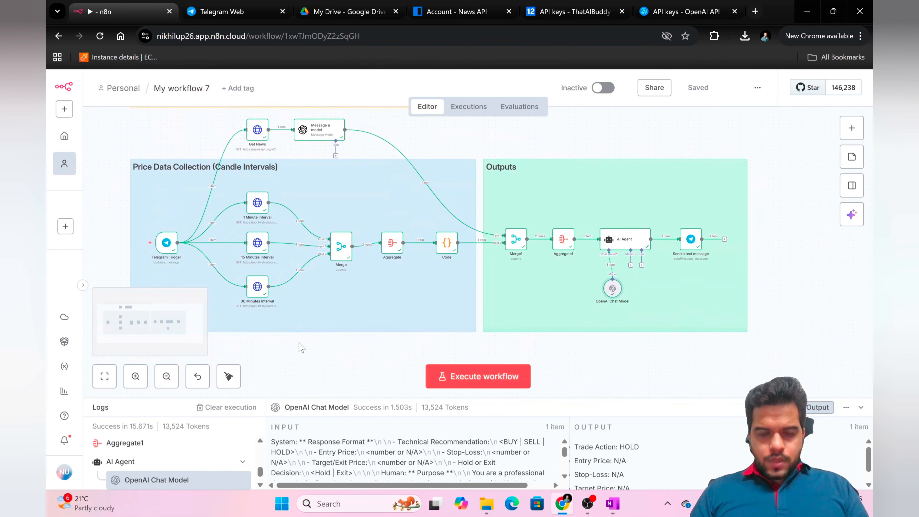
pyautogui.scroll(1, 298, 341)
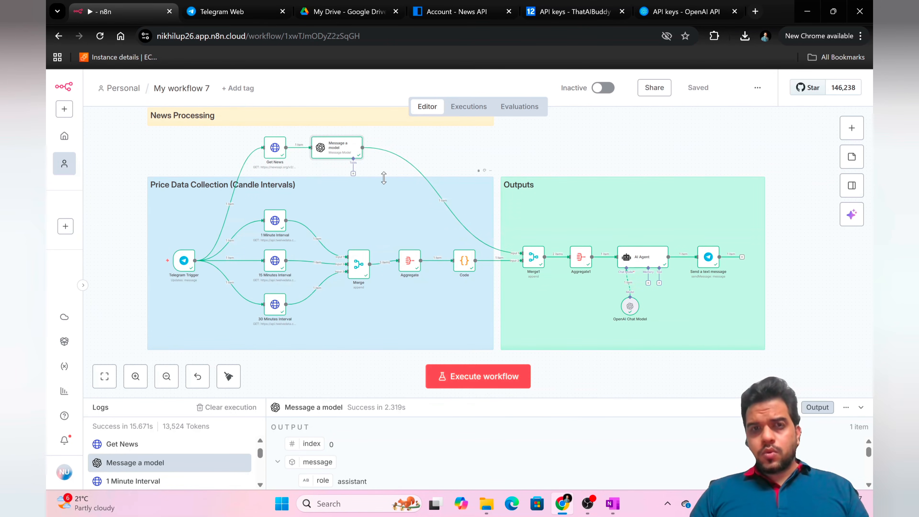
pyautogui.doubleClick(334, 149)
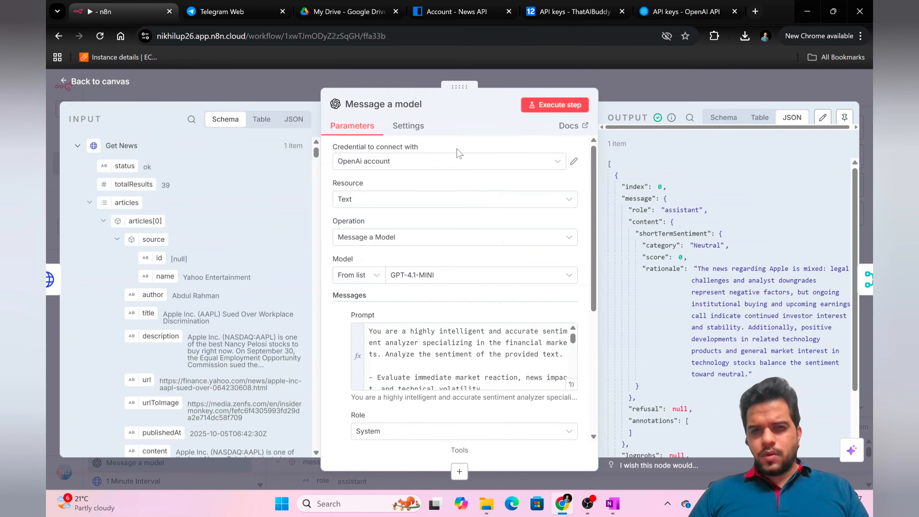
pyautogui.click(573, 163)
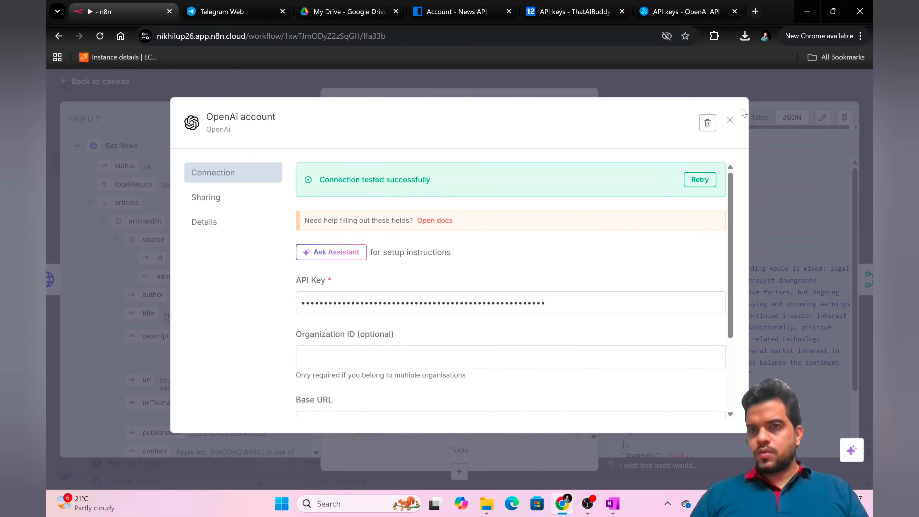
pyautogui.click(730, 120)
pyautogui.click(685, 84)
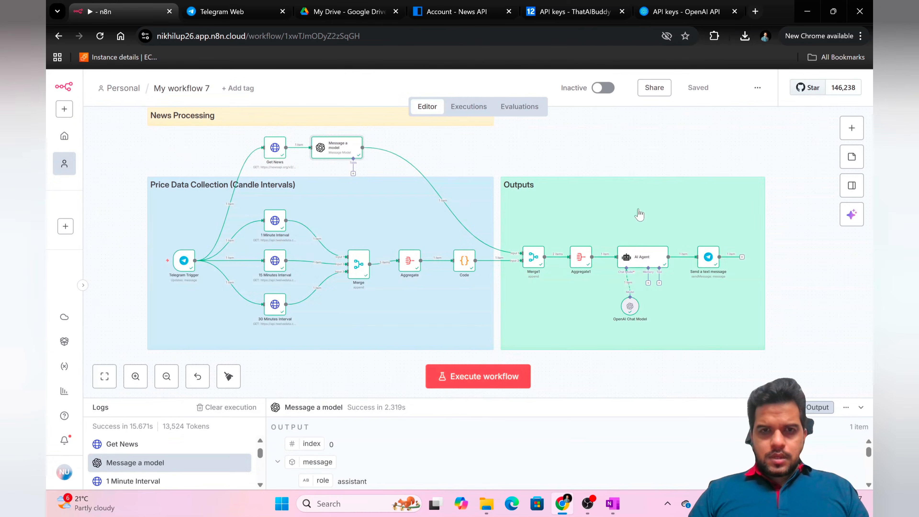